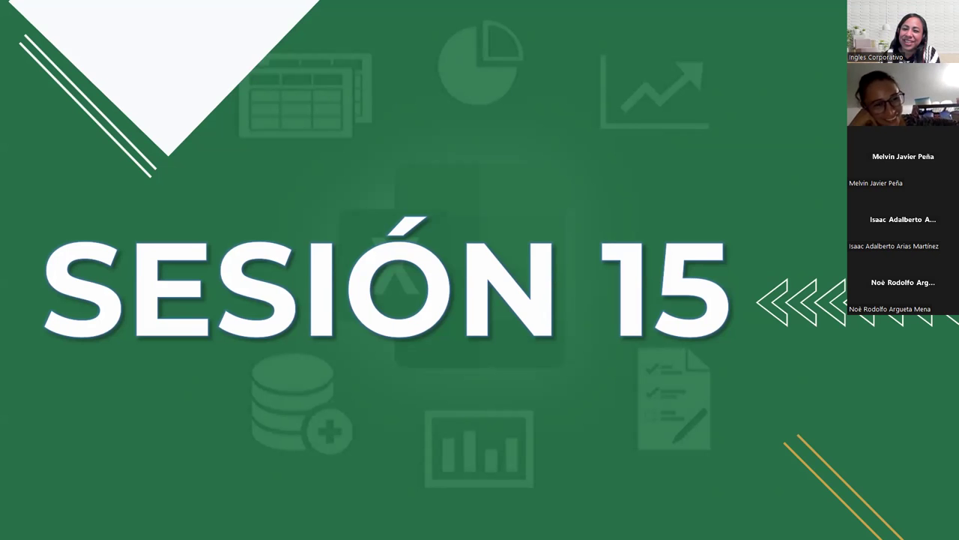
Step: Advance the slideshow past the agenda and contents slides to the OBJETIVO slide
key(Right)
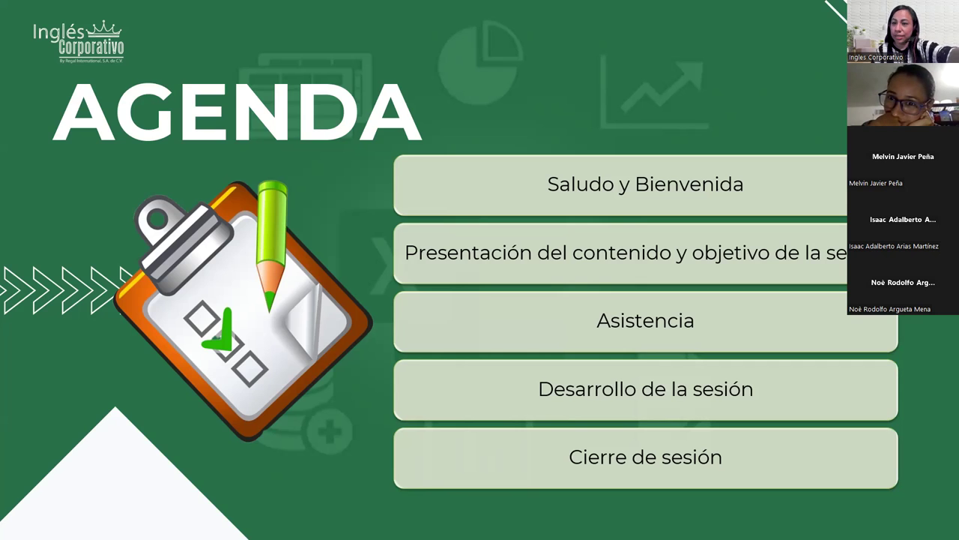
mouse_move(357, 243)
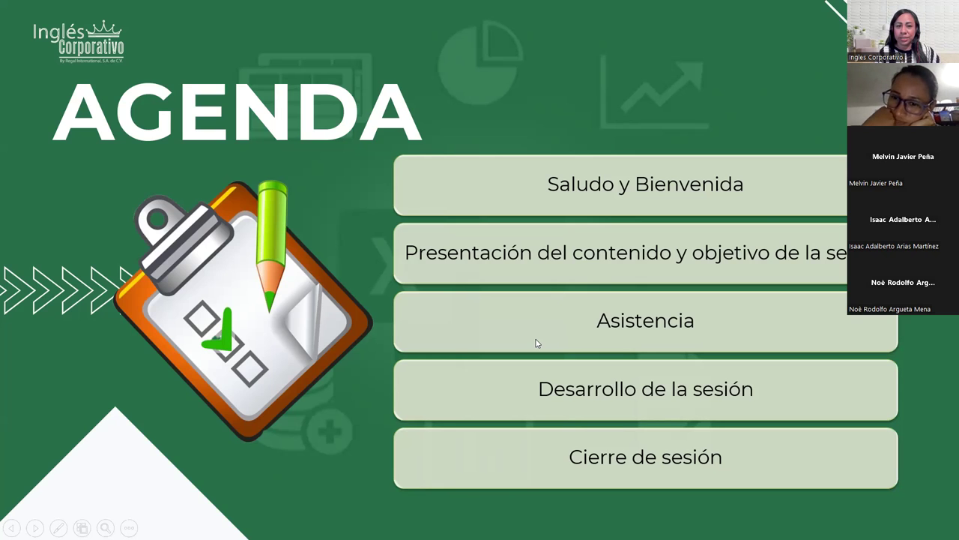
mouse_move(707, 395)
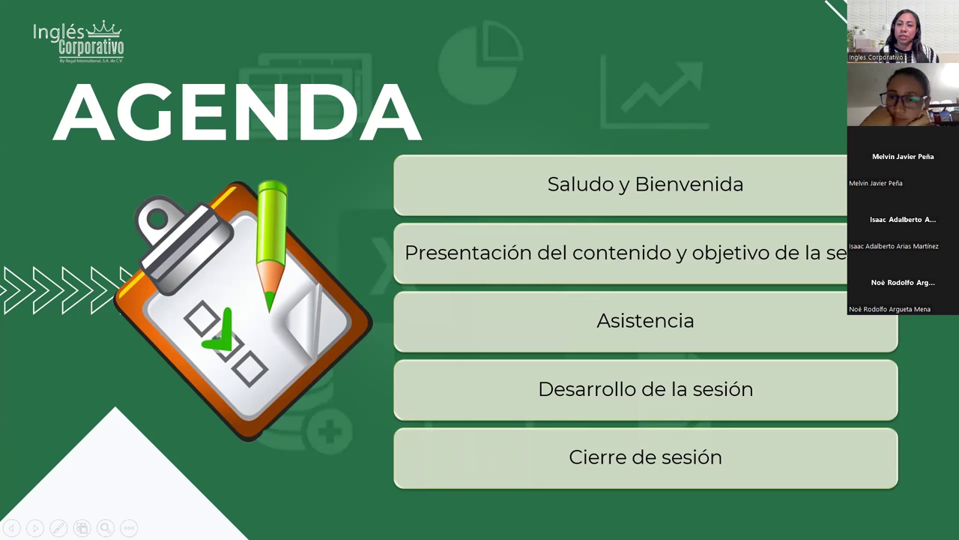
key(Right)
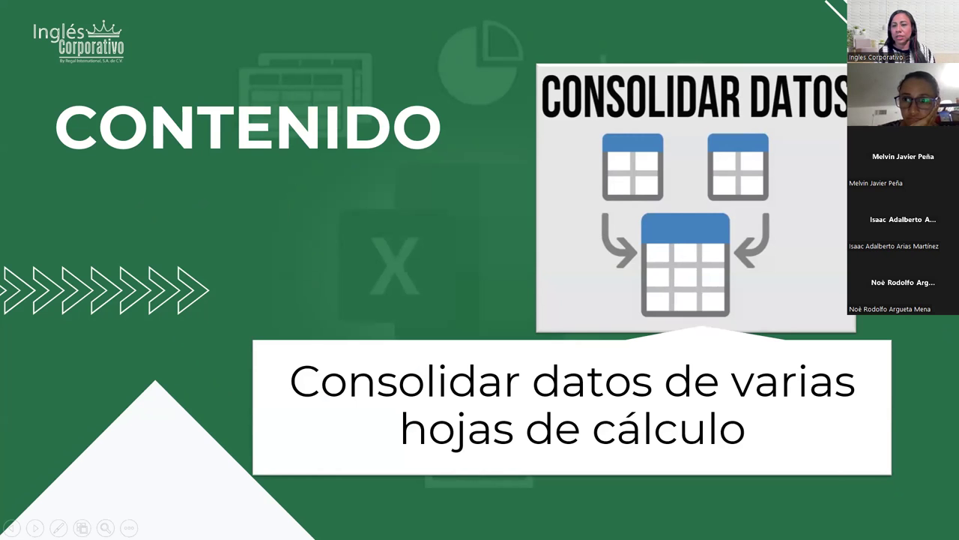
key(Right)
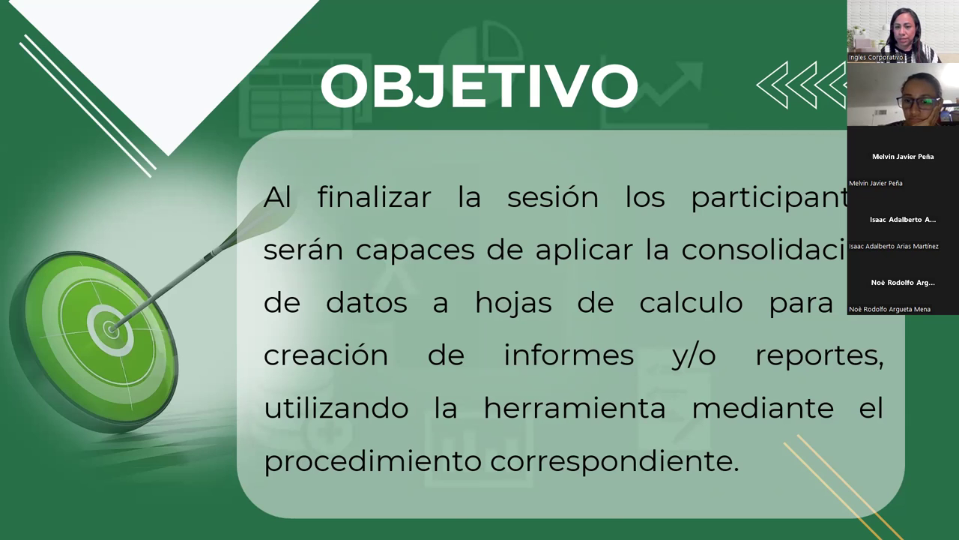
Step: Advance to the CONSOLIDACIÓN DE DATOS slide explaining data consolidation
key(Right)
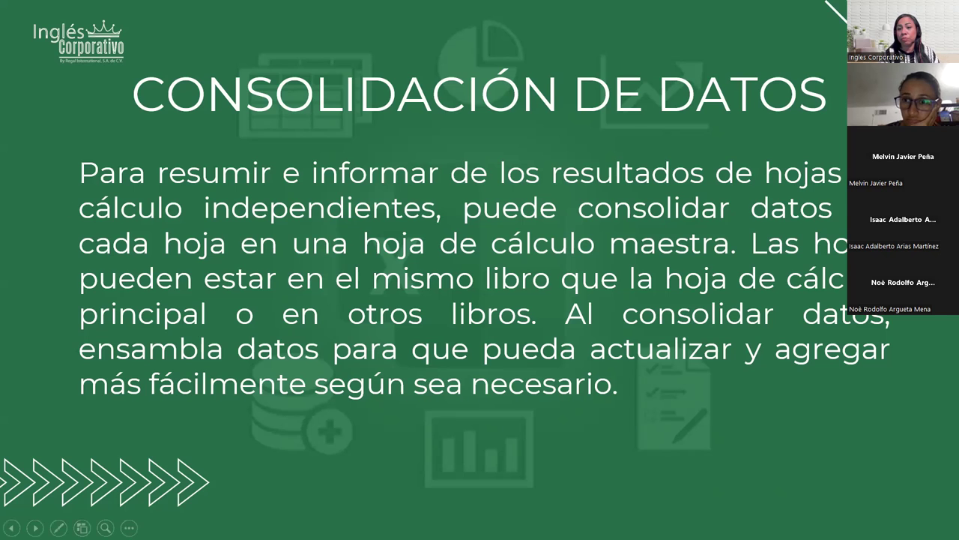
Step: Advance to the first consolidation steps slide about list-formatted ranges on separate sheets
key(Right)
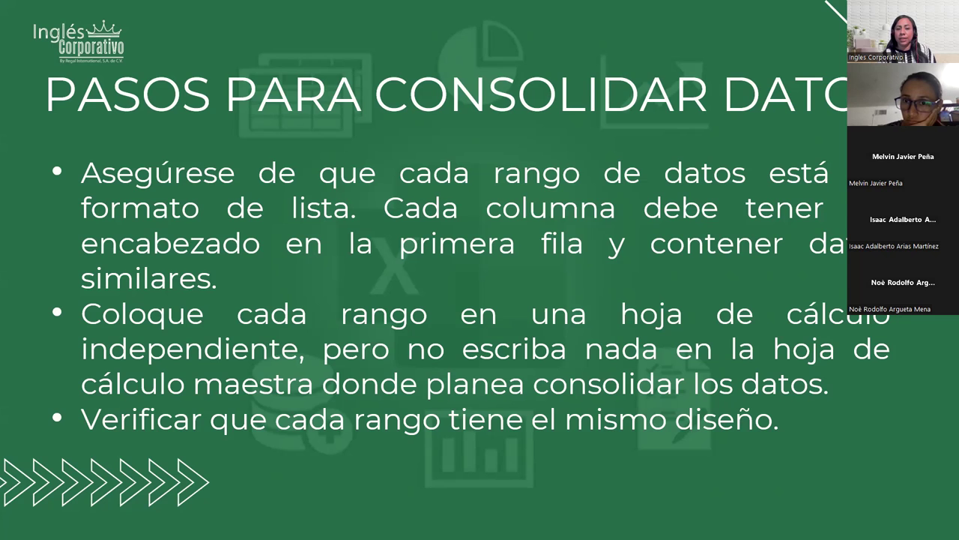
Step: Move through the remaining steps slides to the Consolidar dialog with both label boxes checked
key(Right)
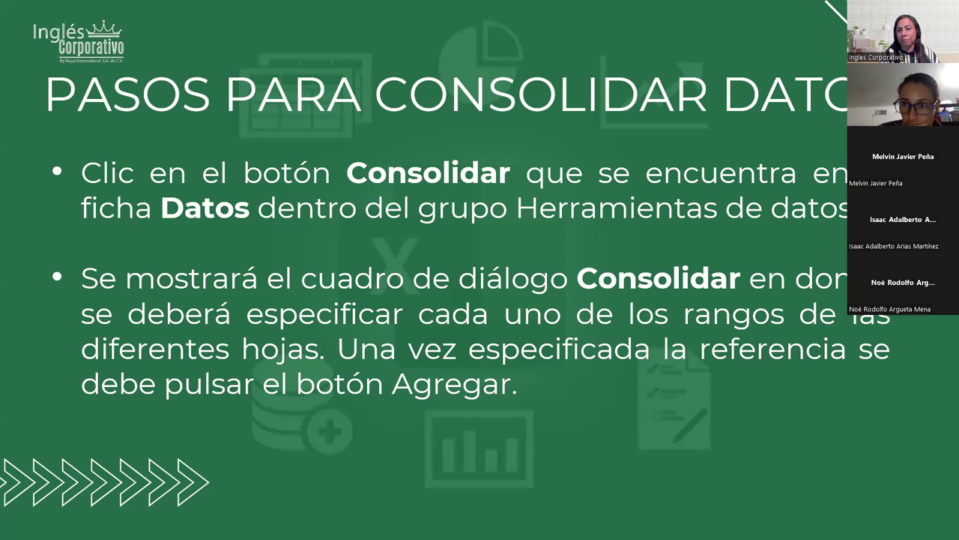
key(Right)
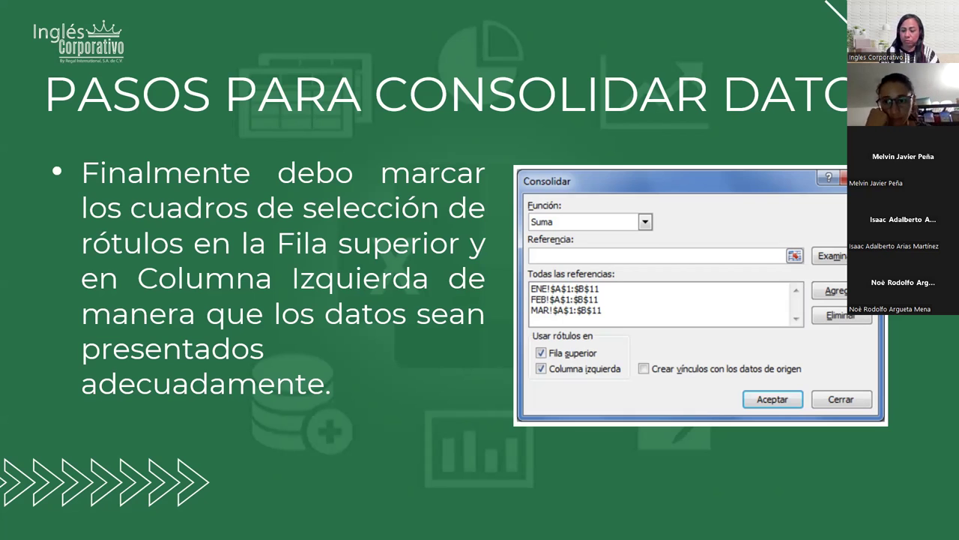
Step: Advance past the steps slides to the DESARROLLO slide
key(Right)
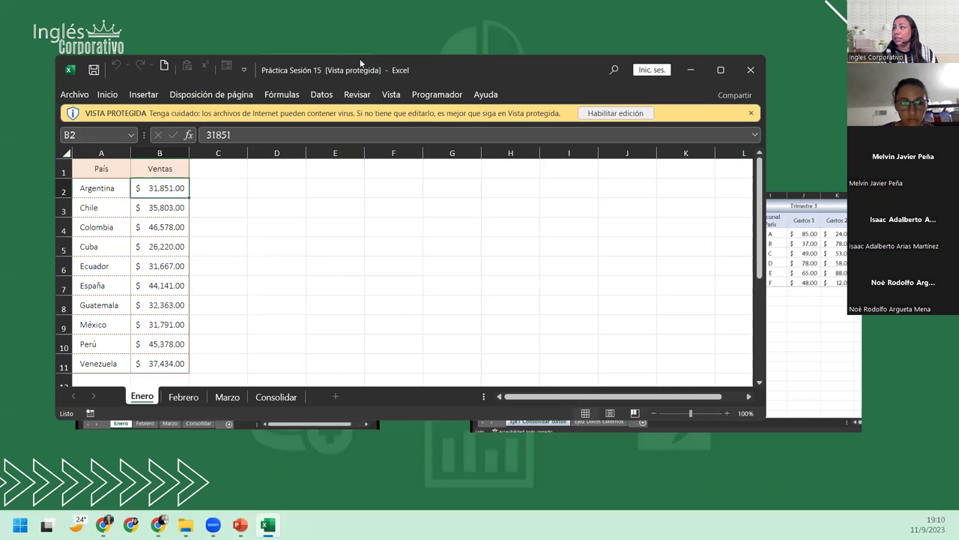
Step: Maximize the Práctica Sesión 15 workbook and enable editing from Protected View
double_click(358, 59)
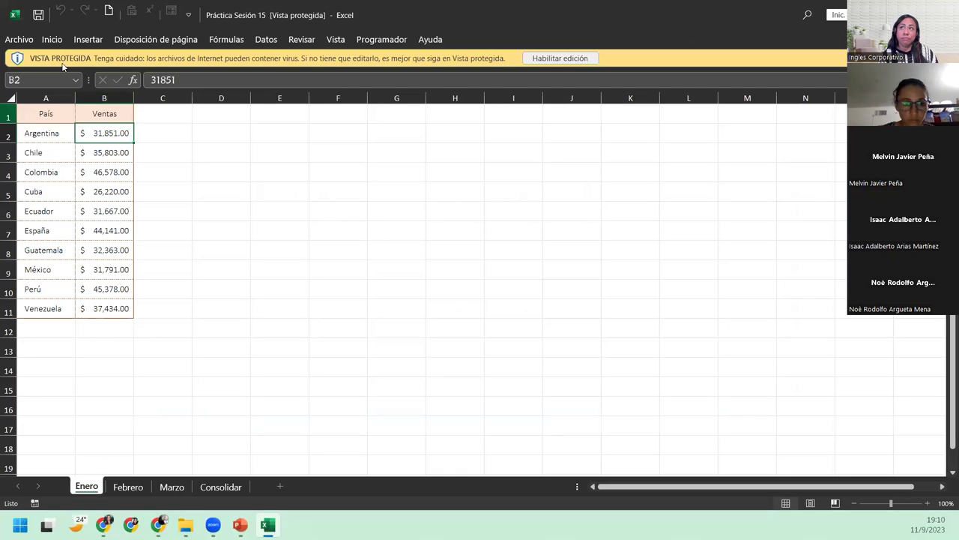
click(538, 59)
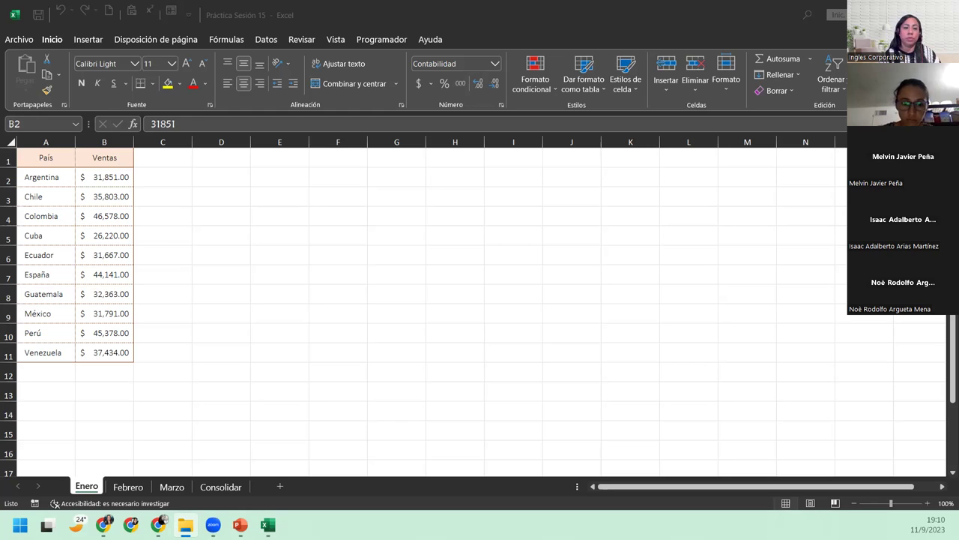
Step: Switch back to Excel and scroll through the Enero sheet's País/Ventas table
key(alt+Tab)
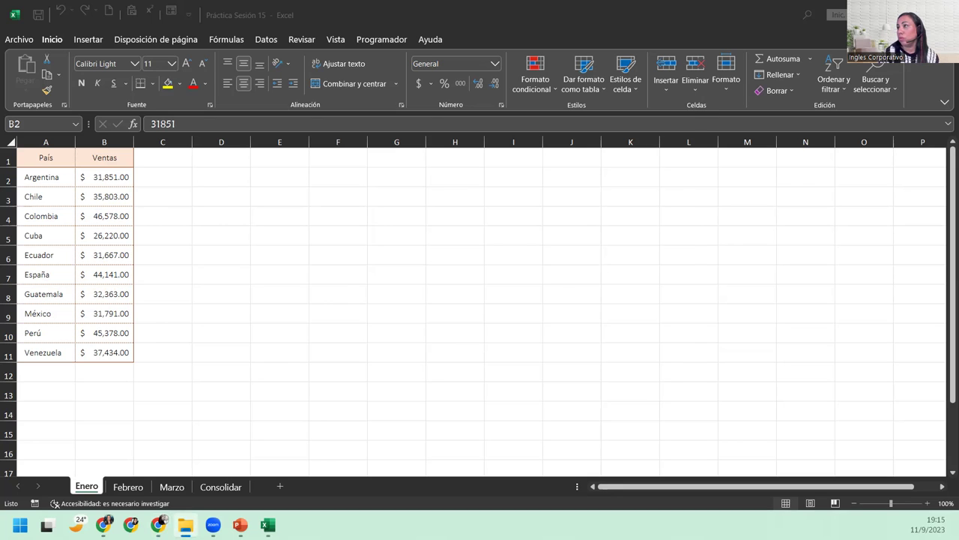
scroll(484, 293, down, 5)
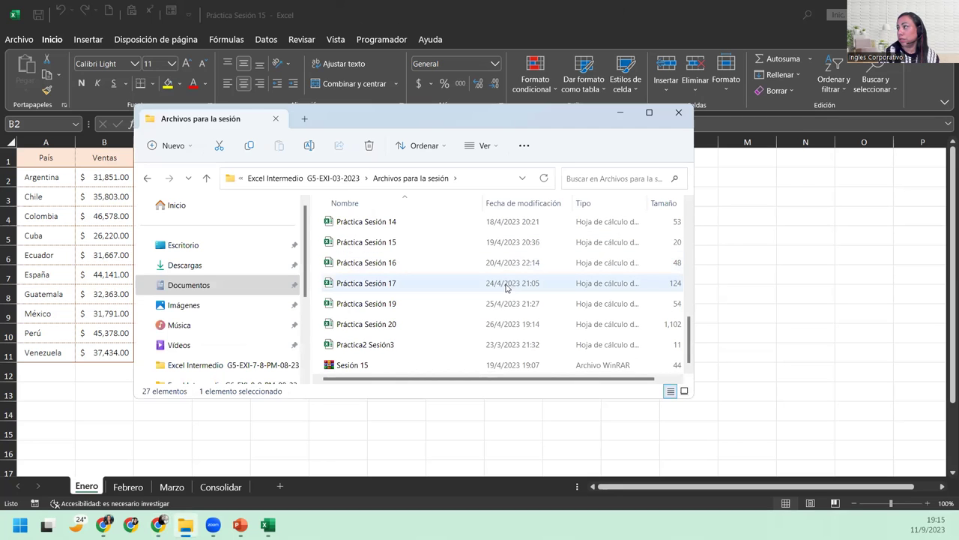
Step: Select the Sesión 15 archive and show its full list of file actions
click(352, 366)
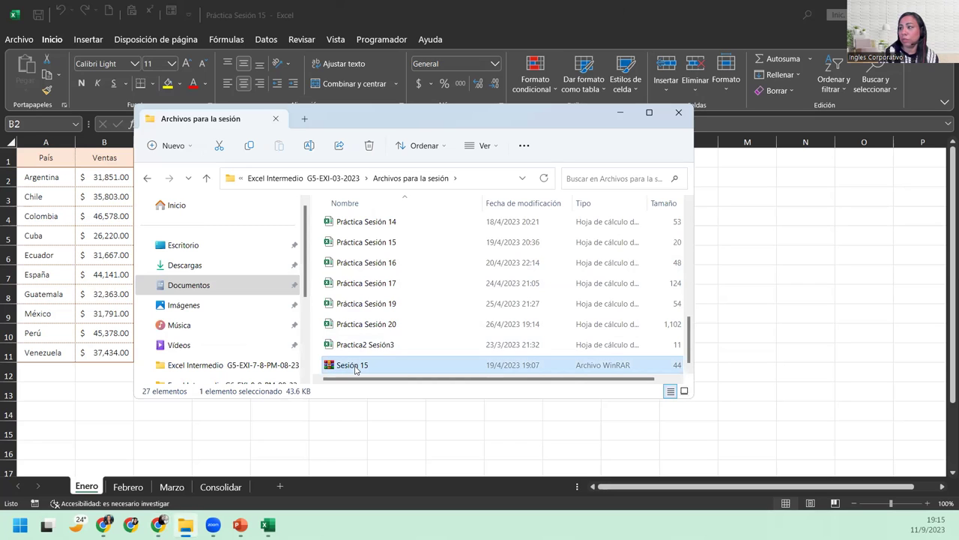
right_click(355, 369)
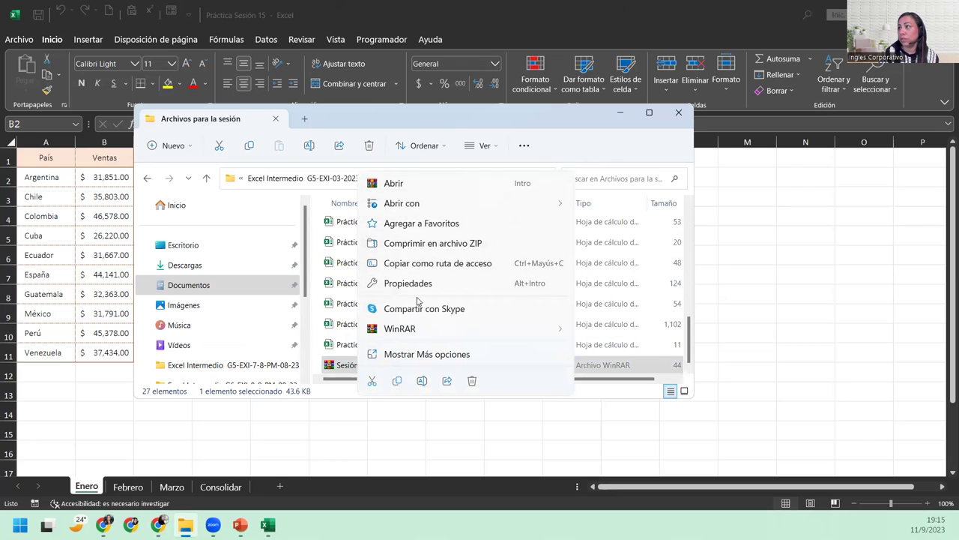
click(426, 355)
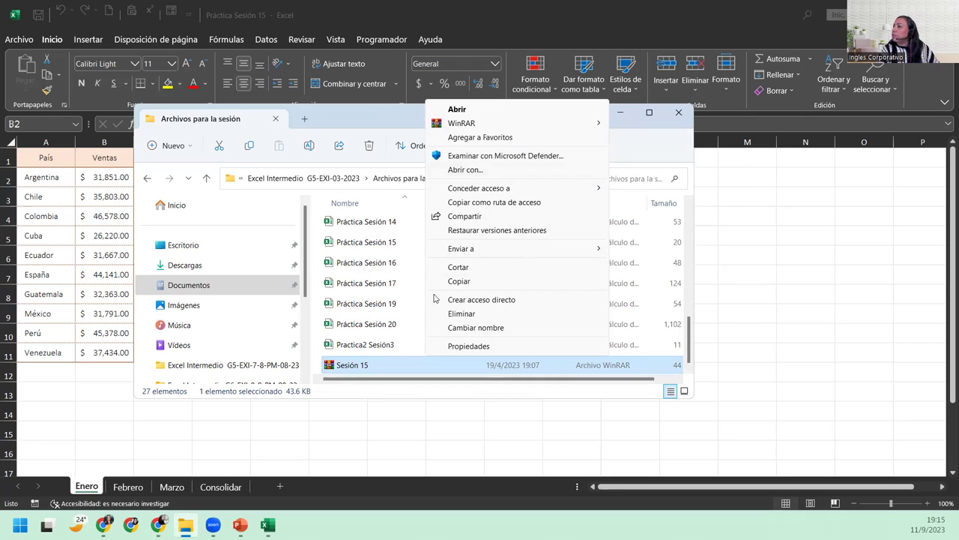
click(368, 373)
right_click(368, 374)
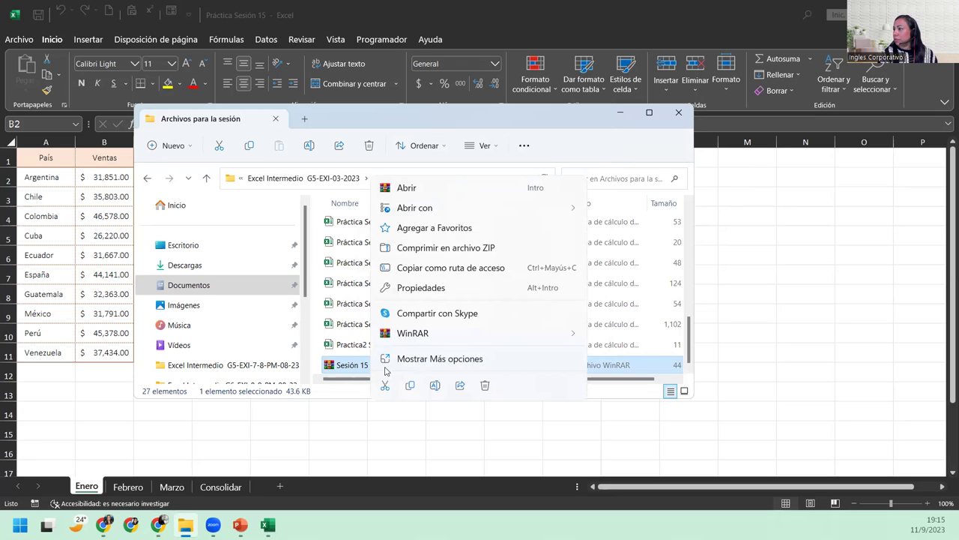
click(430, 357)
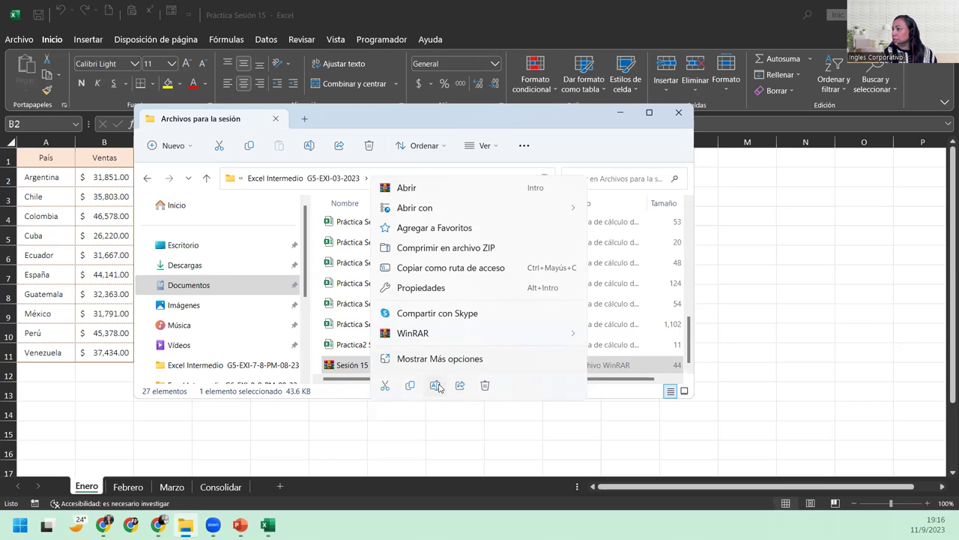
click(420, 363)
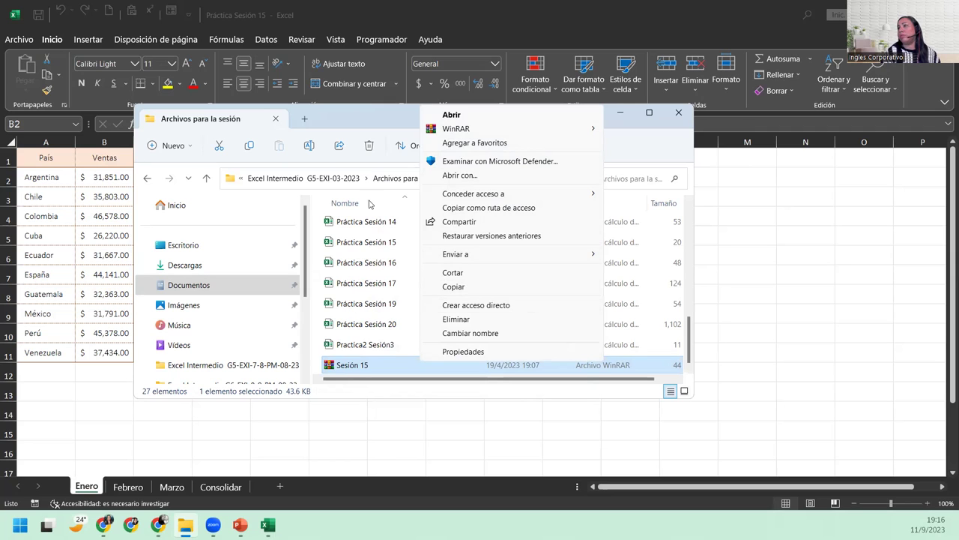
click(389, 109)
Step: Move the Explorer window lower, minimize it, then restore it from the taskbar
drag(349, 118, 349, 194)
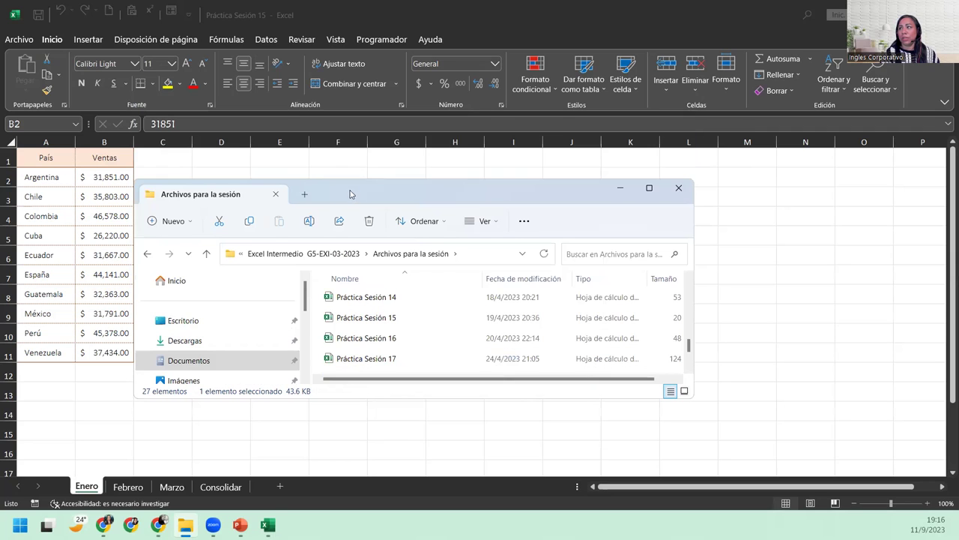
key(super+Down)
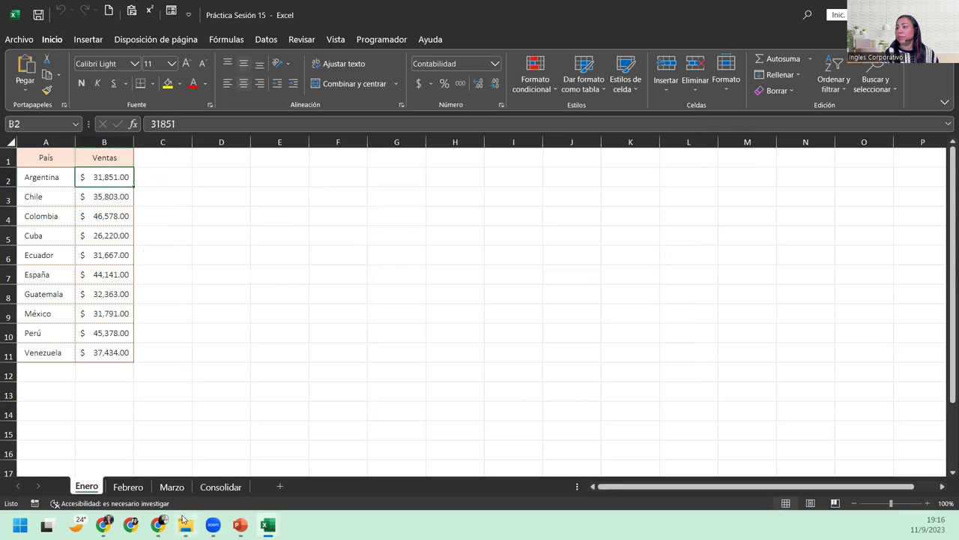
click(185, 524)
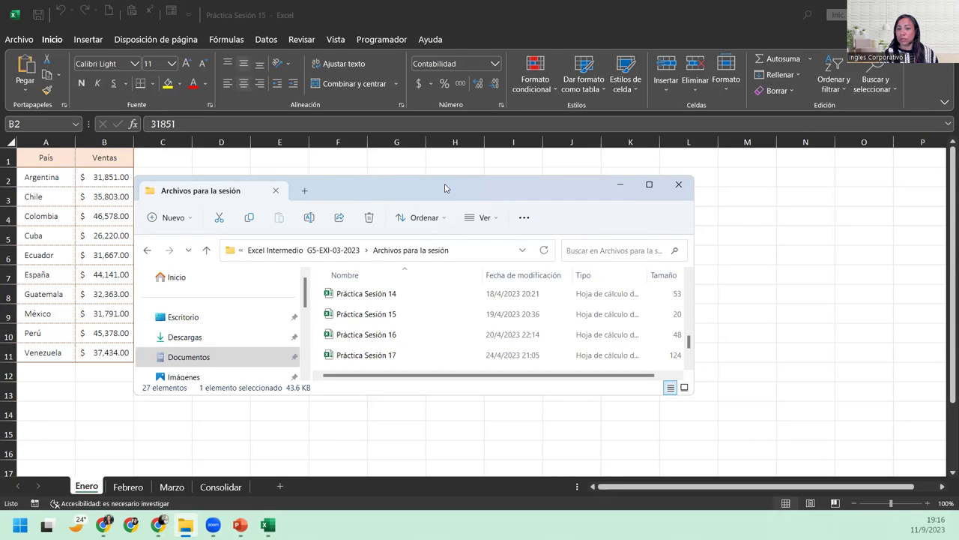
Step: Minimize Explorer, then return from the DESARROLLO slide to Excel's Consolidar sheet
key(super+Down)
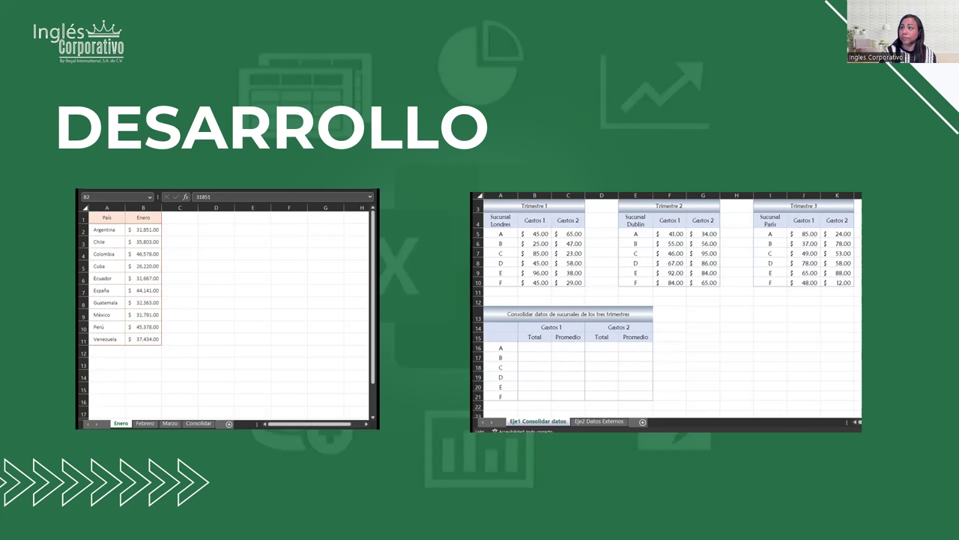
key(alt+Tab)
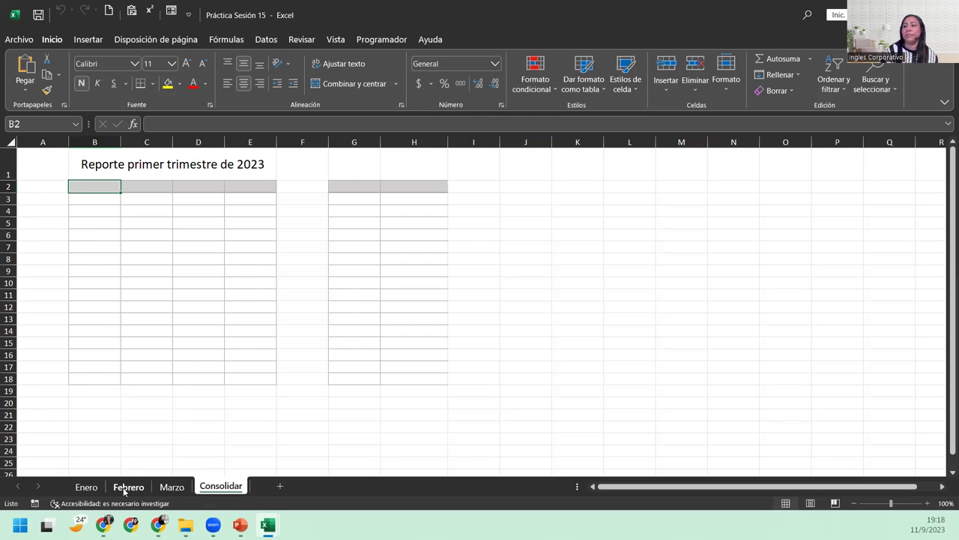
Step: Compare the Enero, Febrero and Marzo tables, then select G2 on the Consolidar sheet
click(84, 486)
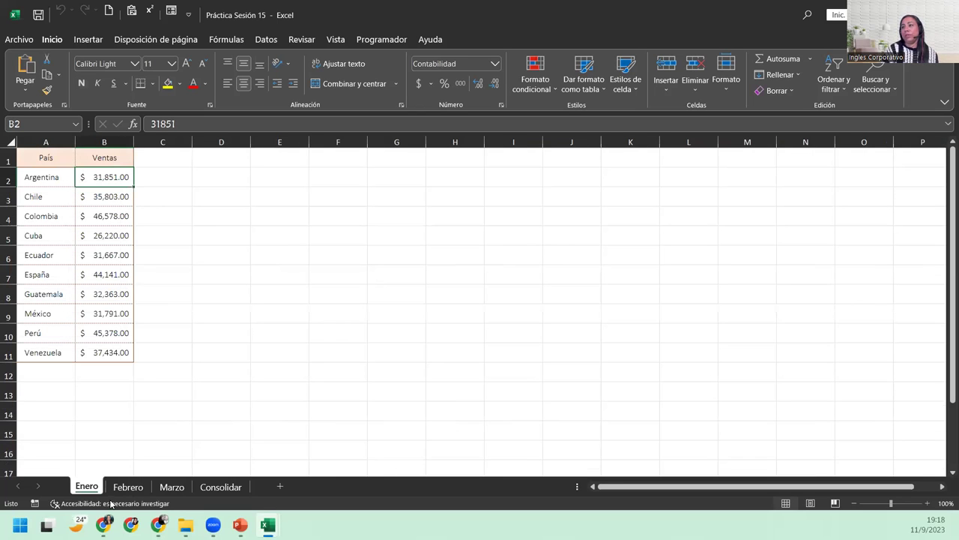
click(128, 487)
click(168, 487)
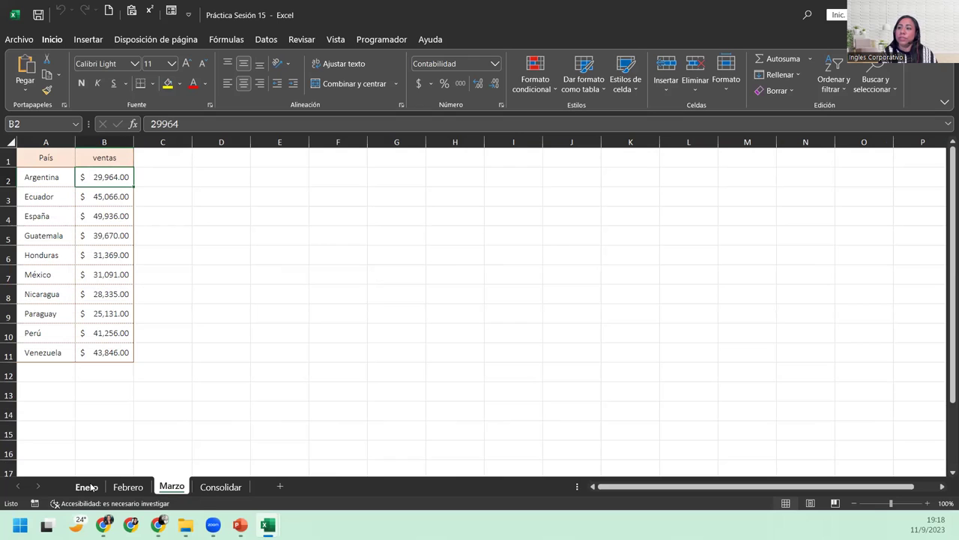
click(87, 486)
click(128, 486)
click(172, 486)
click(128, 486)
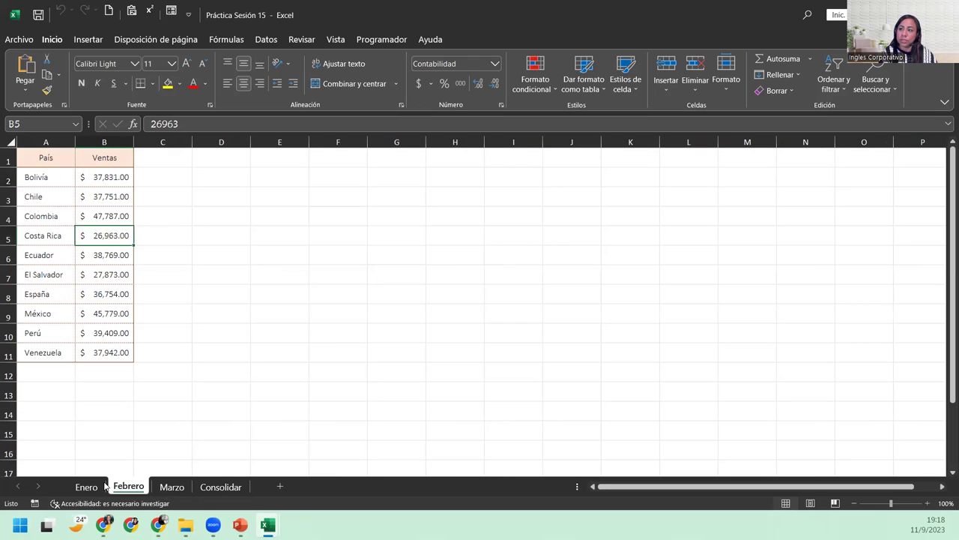
click(94, 486)
click(216, 486)
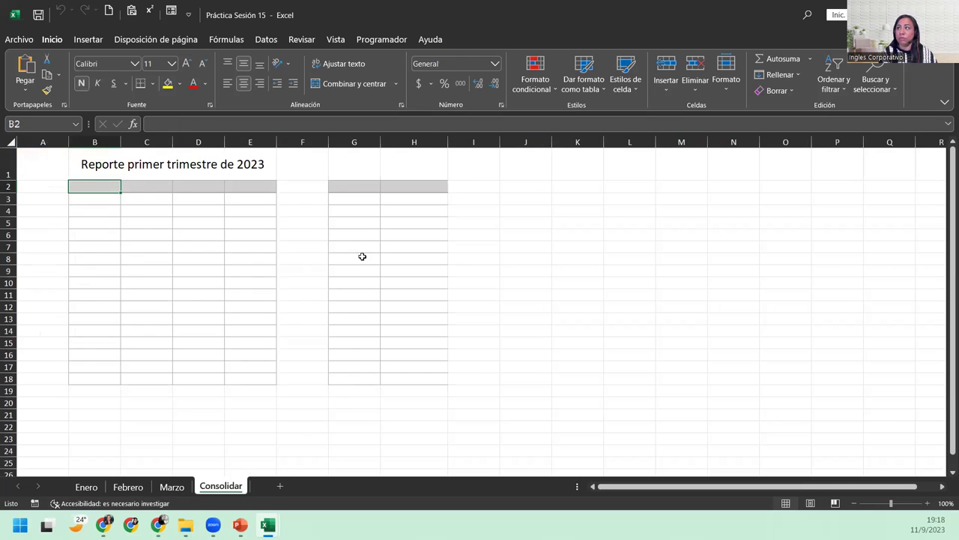
click(348, 192)
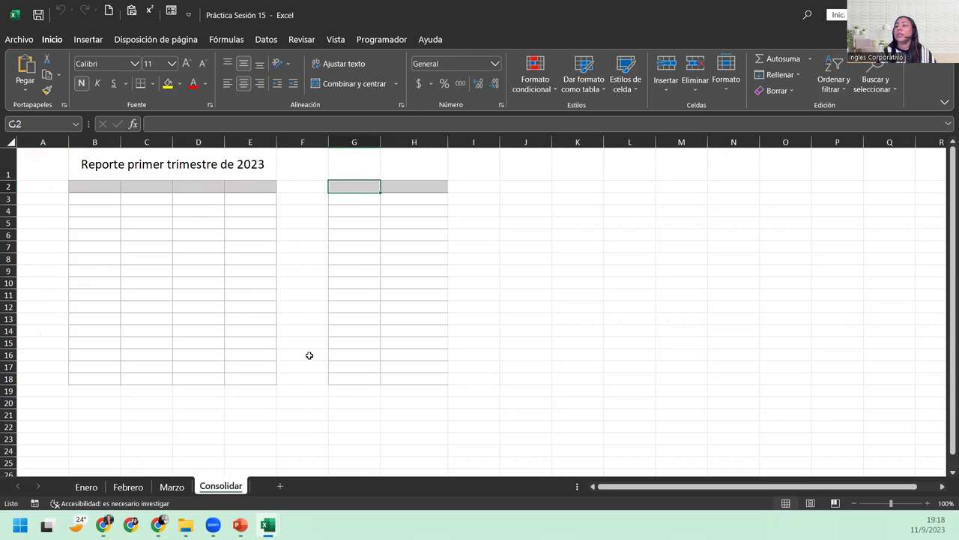
Step: Review the monthly sheets again and return to Consolidar, cancelling the stray cell entry
click(86, 486)
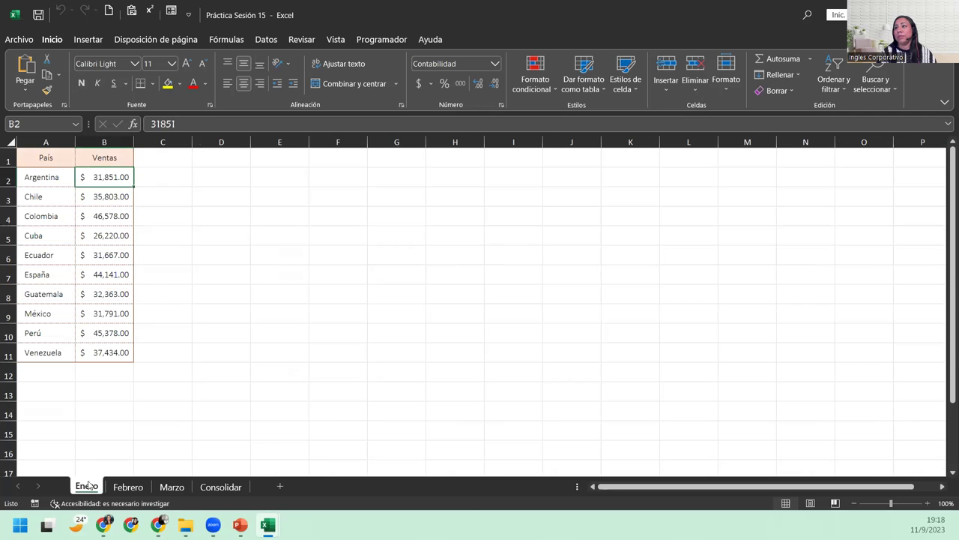
click(129, 488)
click(171, 487)
click(219, 487)
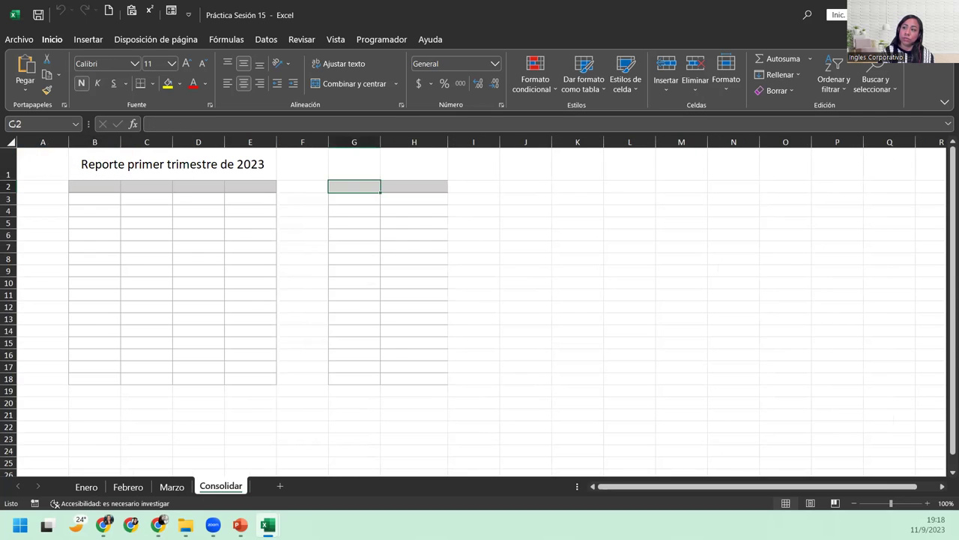
click(88, 488)
click(129, 488)
click(185, 489)
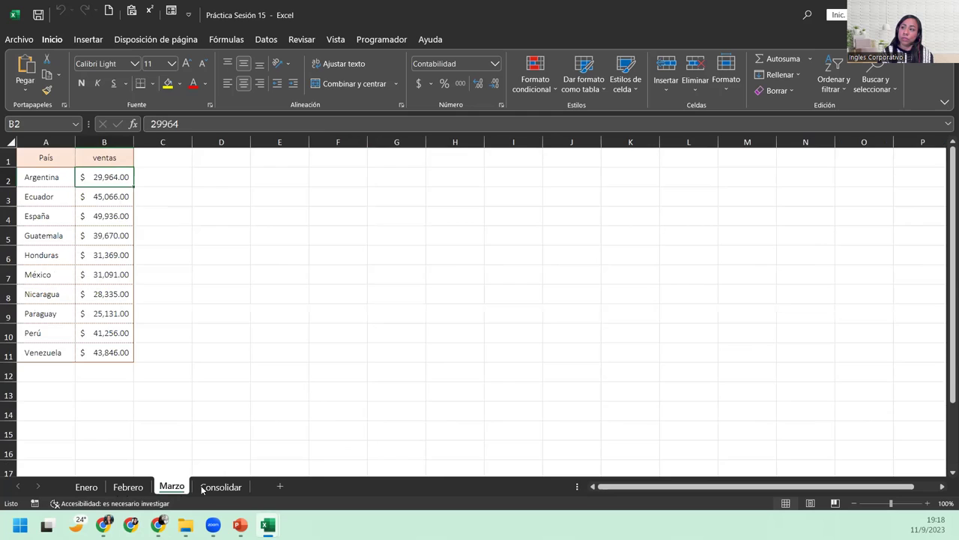
click(215, 487)
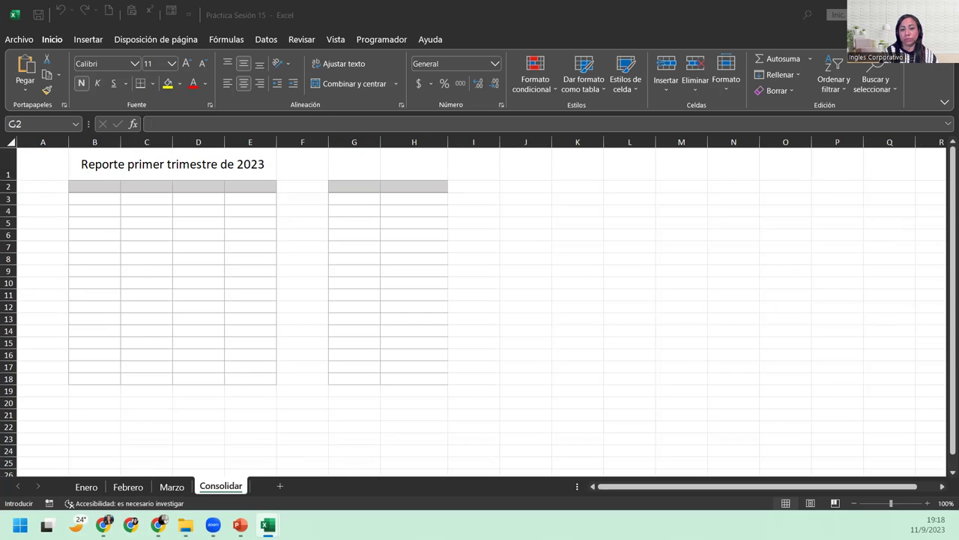
key(Escape)
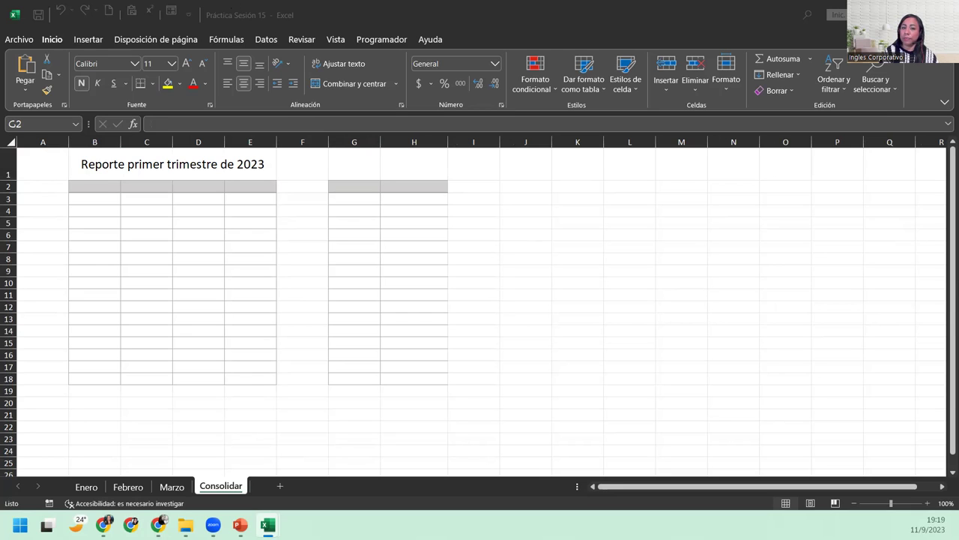
Step: Select cell G2 on the Consolidar sheet as the destination and show the Datos ribbon
click(358, 188)
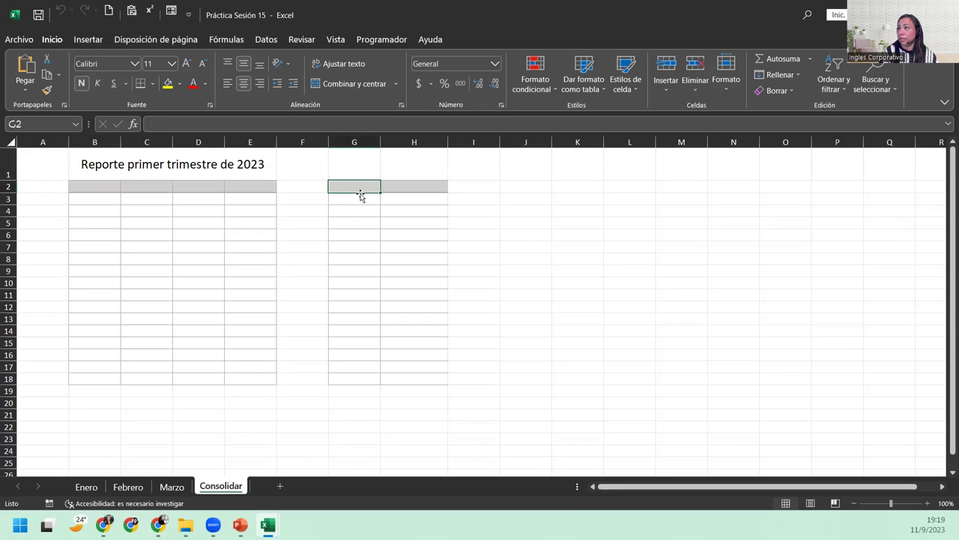
click(267, 41)
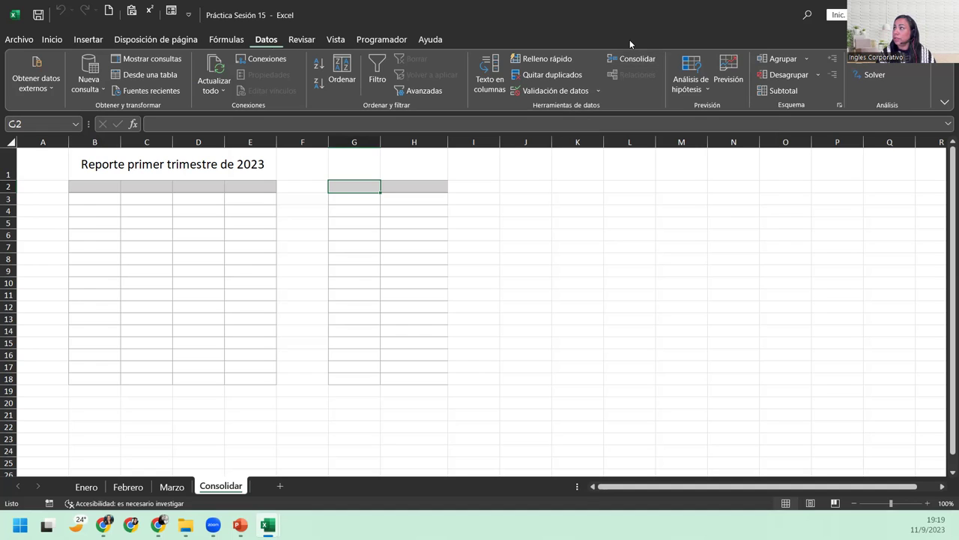
Step: Open Consolidar and add Enero!$A$1:$B$11 as the first Suma source range
click(628, 60)
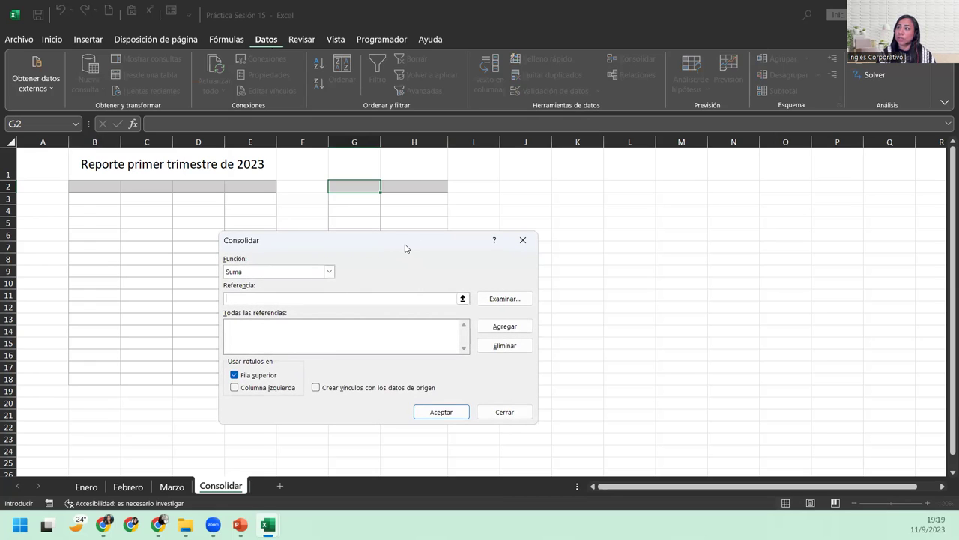
drag(405, 248, 499, 196)
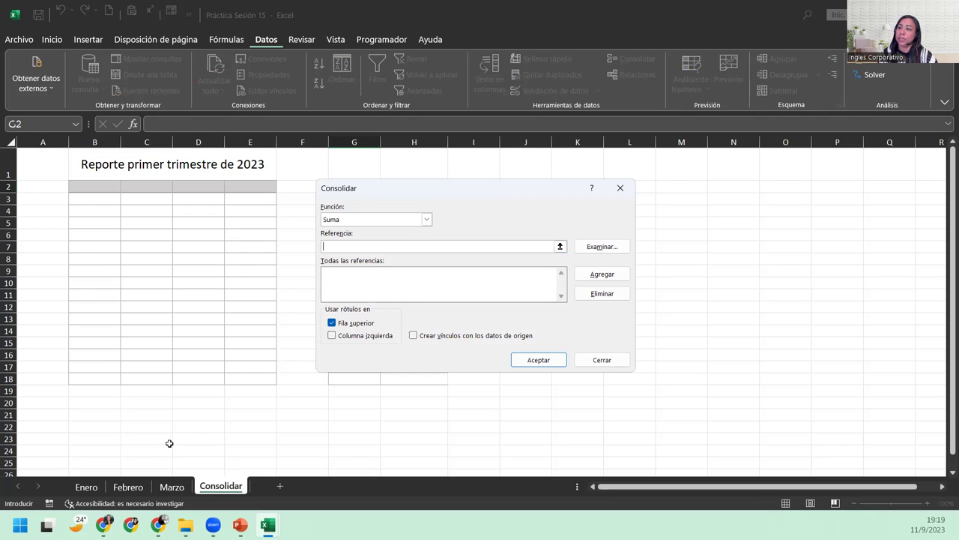
click(87, 487)
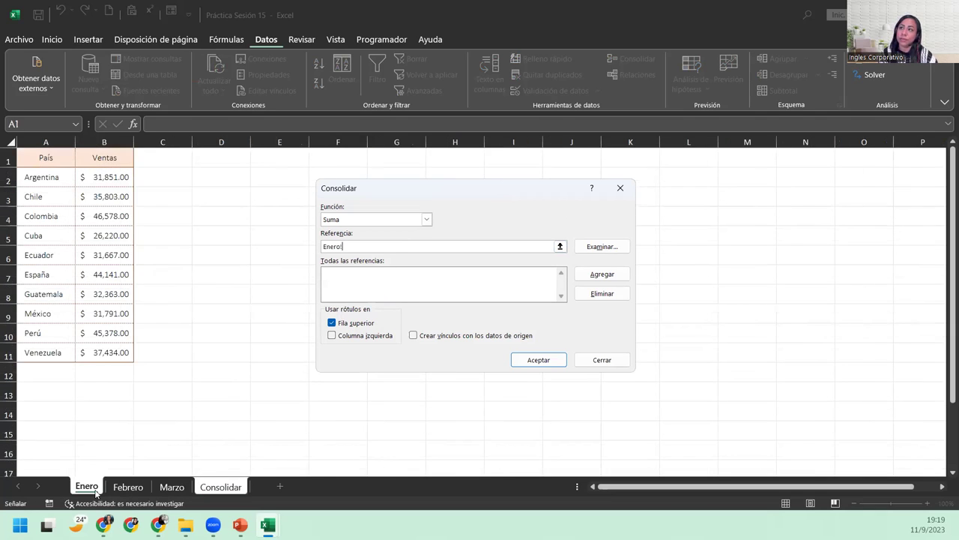
drag(29, 156, 122, 352)
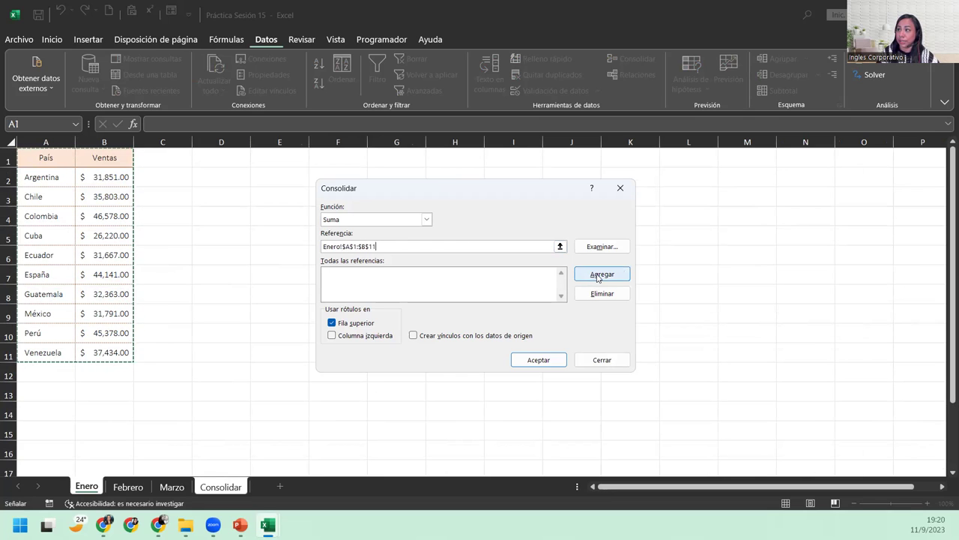
click(598, 276)
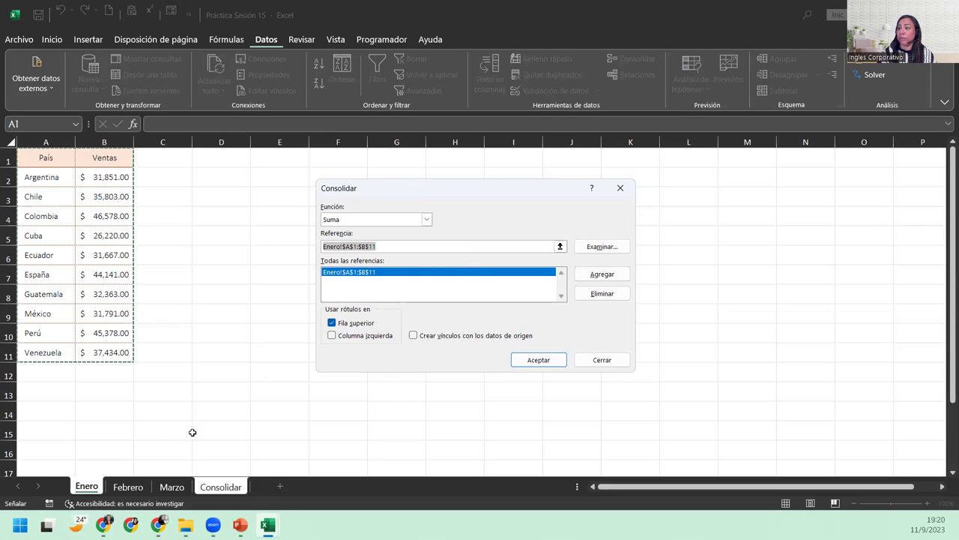
click(372, 274)
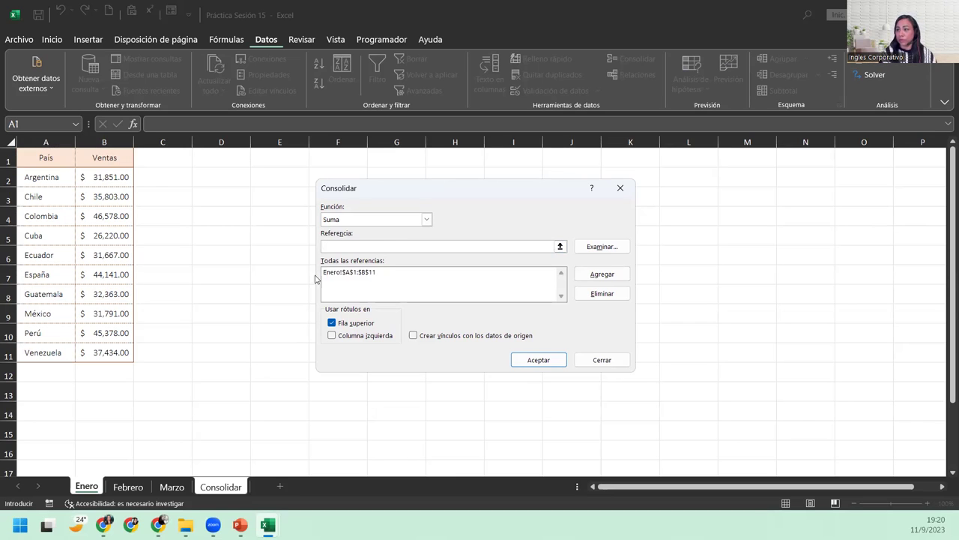
Step: Add Febrero!$A$1:$B$11 as the second consolidation source range
click(116, 488)
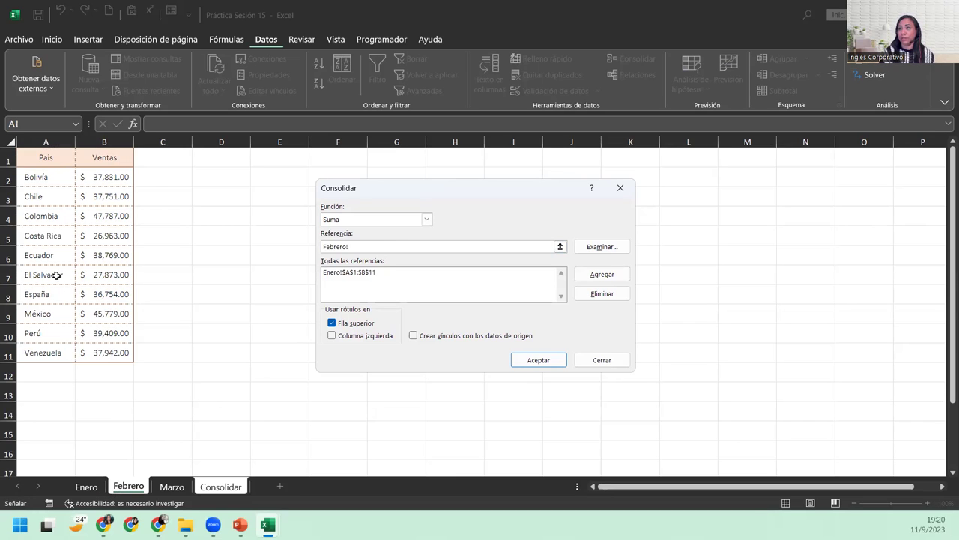
mouse_move(46, 157)
mouse_down()
mouse_move(131, 348)
mouse_move(114, 353)
mouse_up()
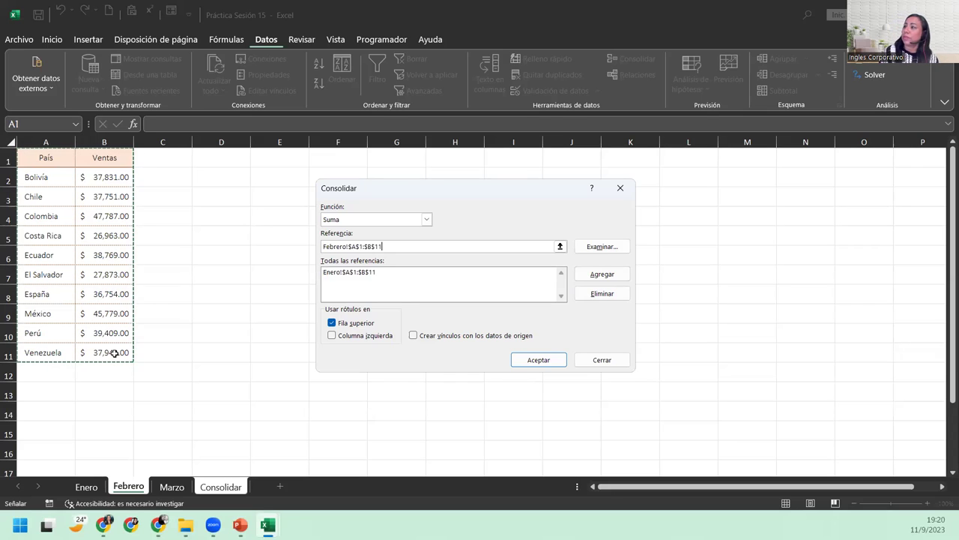
click(581, 274)
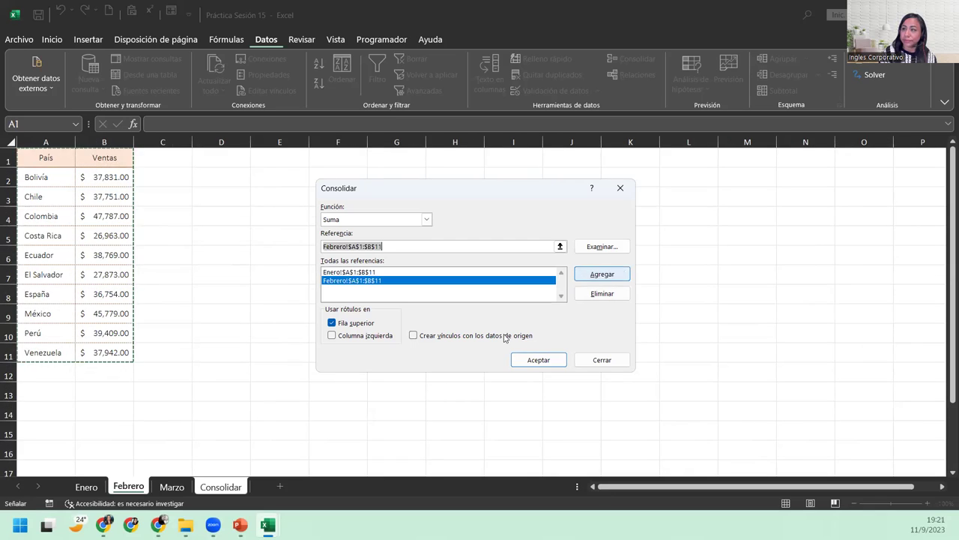
click(378, 290)
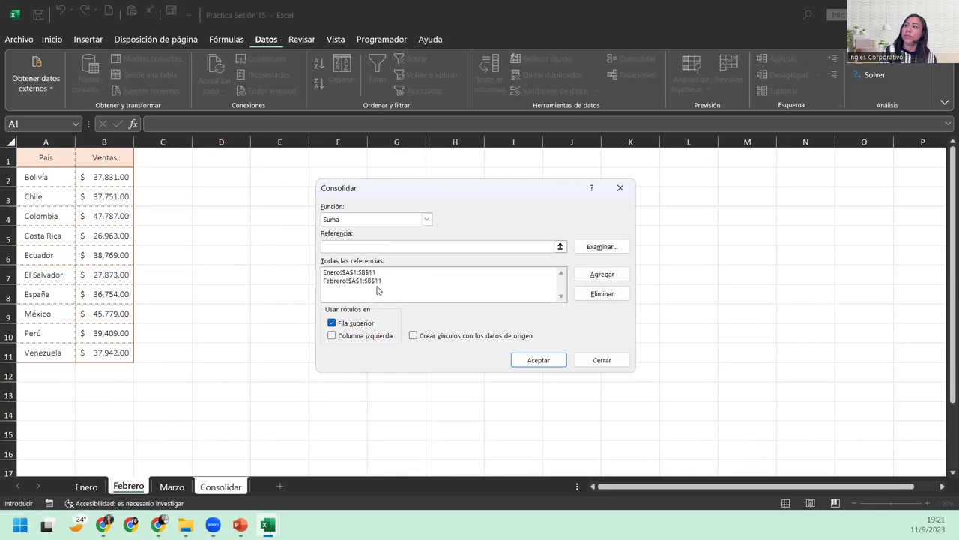
Step: Add Marzo!$A$1:$B$11 as the third source and enable Columna izquierda labels
click(172, 487)
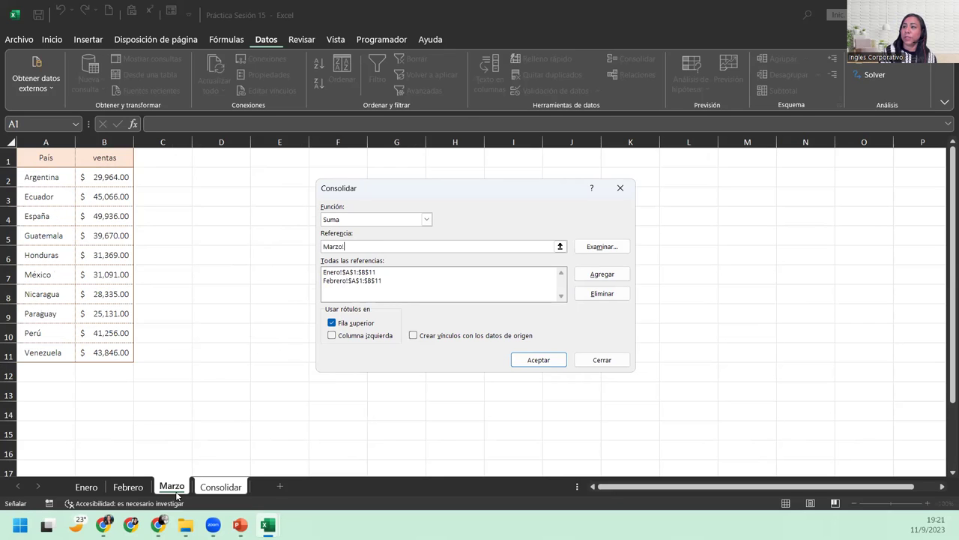
mouse_move(60, 161)
mouse_down()
mouse_move(118, 257)
mouse_move(114, 354)
mouse_up()
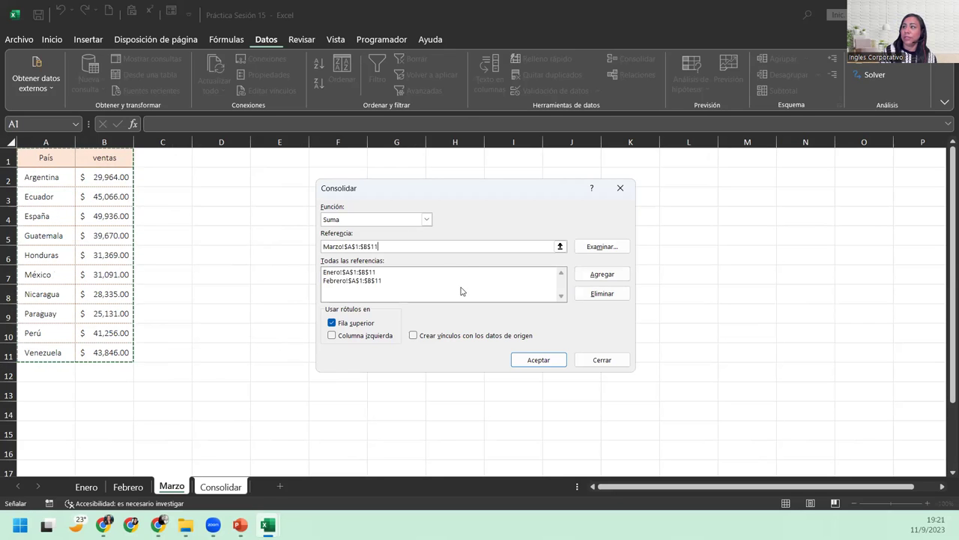
click(579, 274)
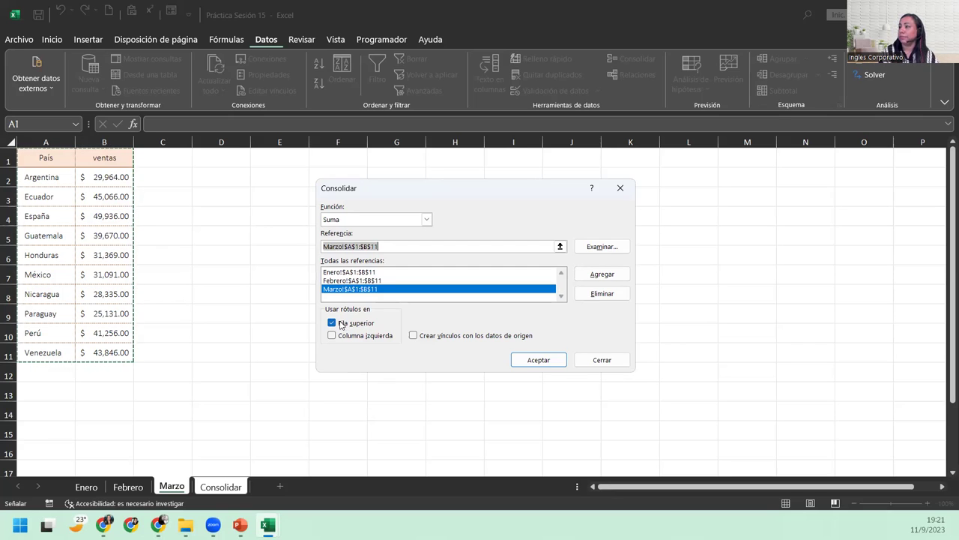
click(338, 336)
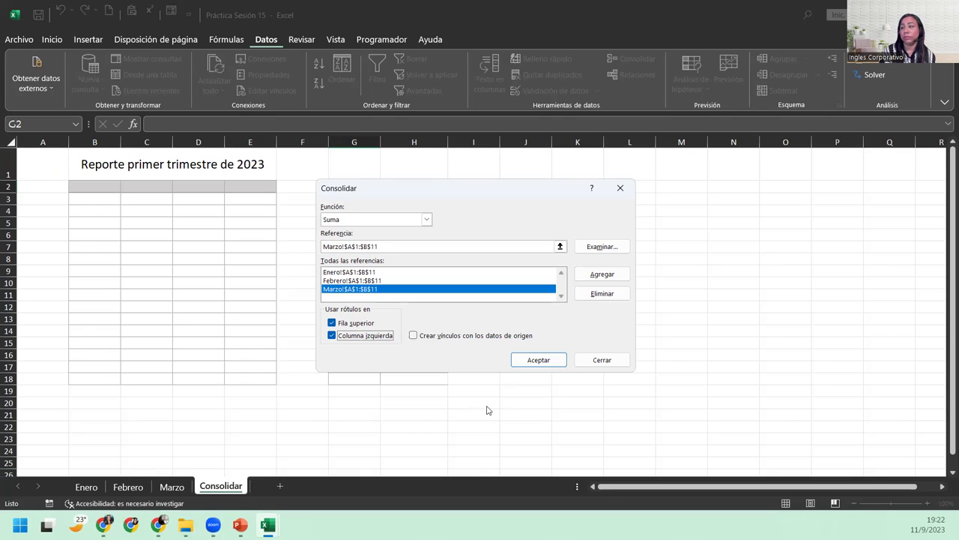
Step: Apply the Suma consolidation, filling G2:H18 with country totals such as Argentina 61,815.00
click(517, 358)
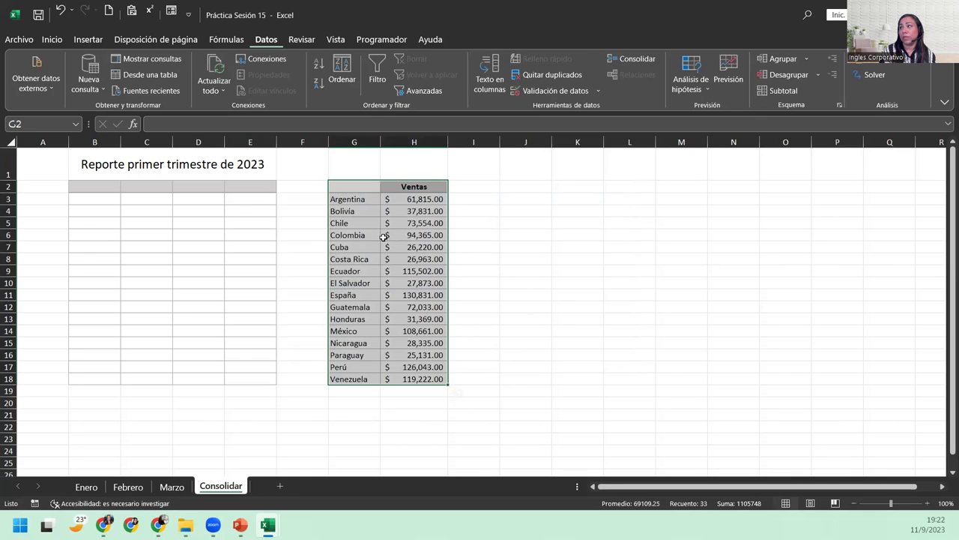
click(414, 199)
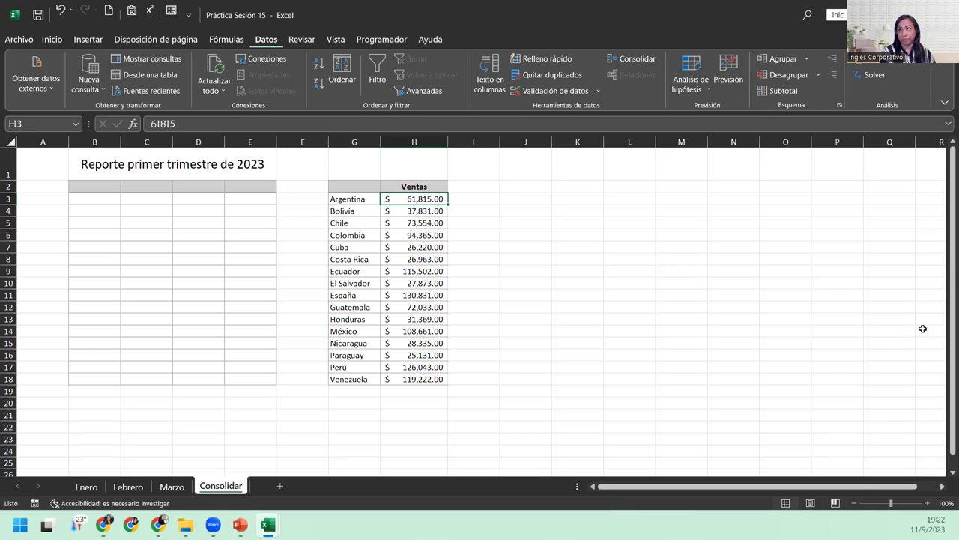
click(100, 196)
Step: Check the empty report table's headers, select B2, and go to the Enero sheet
click(126, 186)
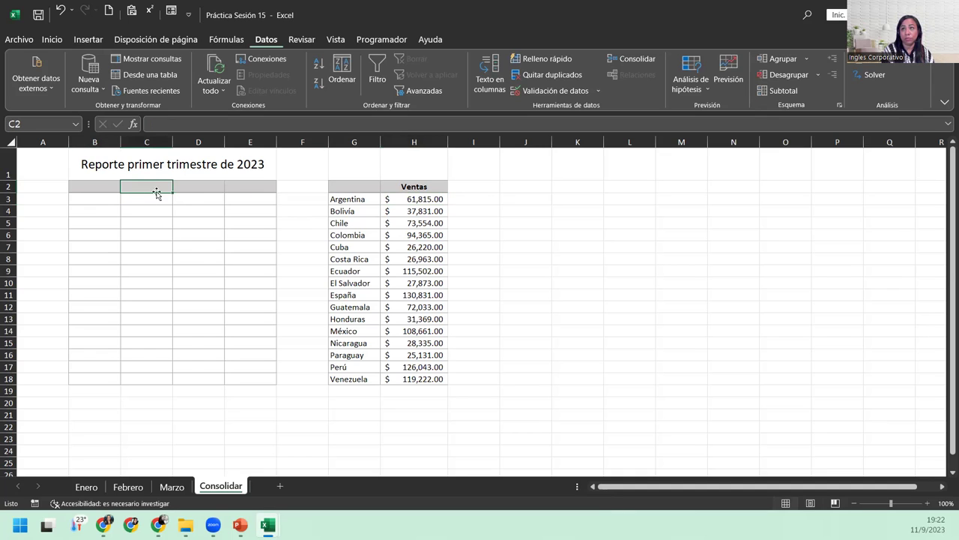
click(195, 186)
click(275, 184)
click(180, 179)
click(147, 189)
click(113, 184)
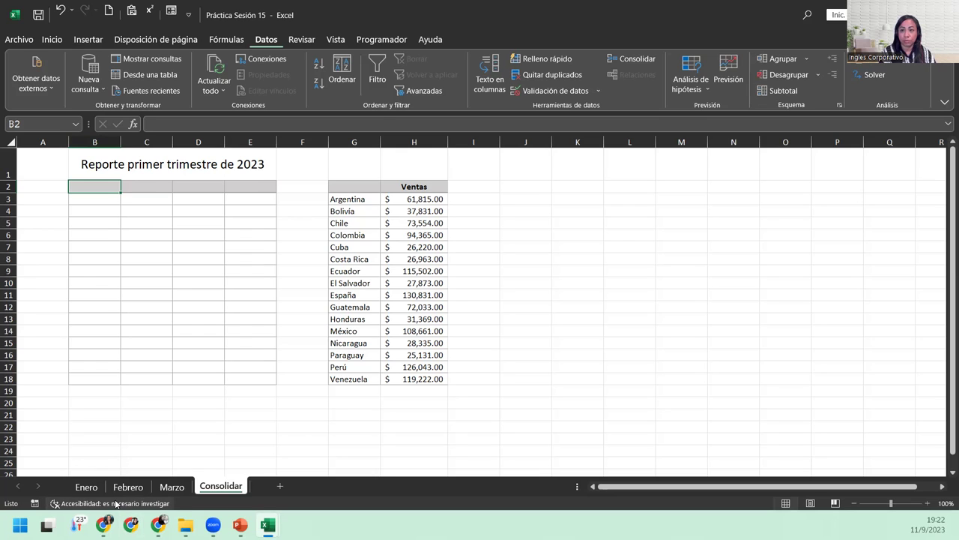
click(94, 485)
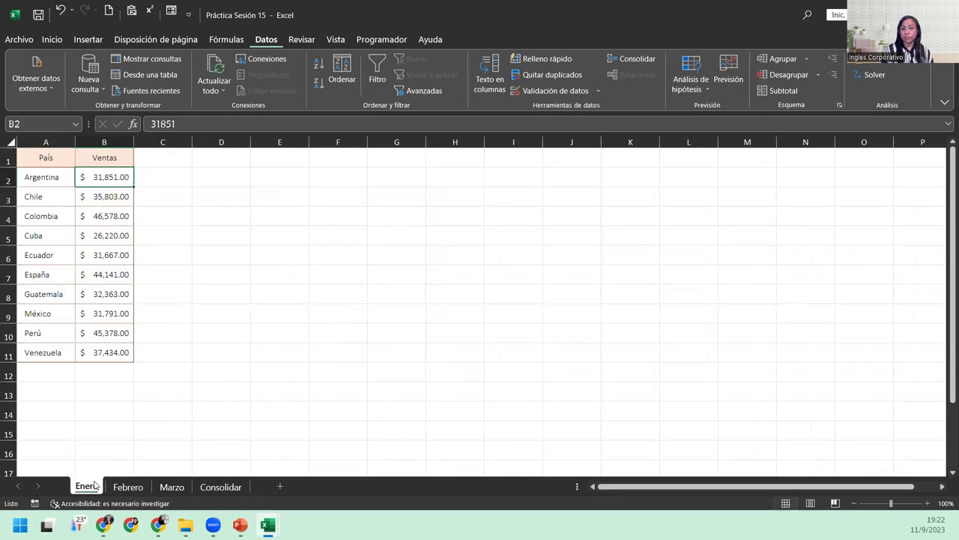
Step: Rename the B1 headers on the month sheets to Enero, Febrero and Marzo, then return to Consolidar
click(119, 152)
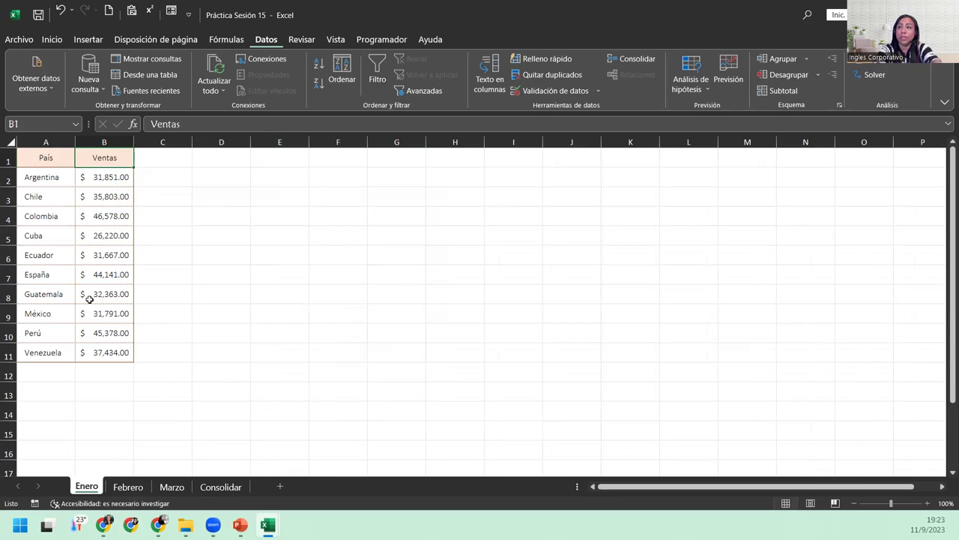
text(Enero)
key(Return)
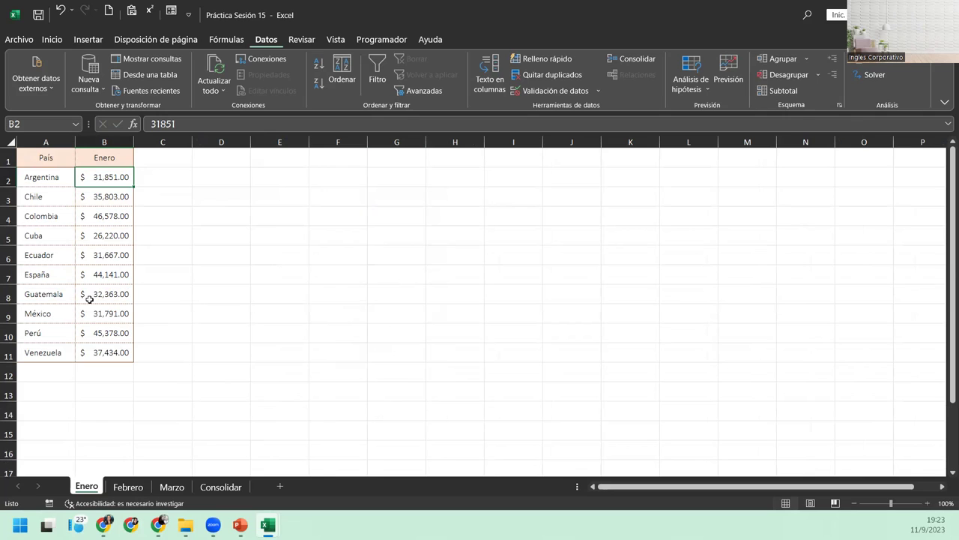
click(126, 487)
click(106, 161)
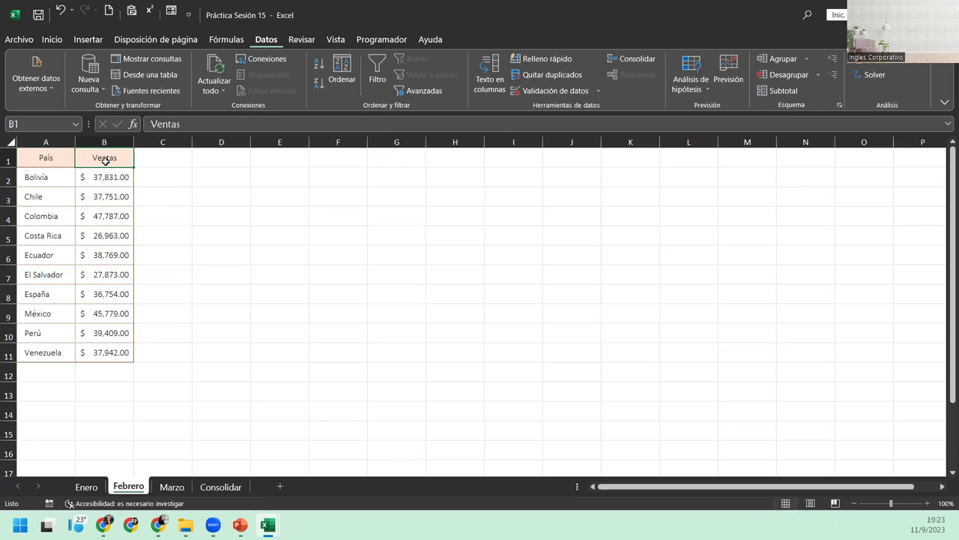
text(Febrero)
key(Return)
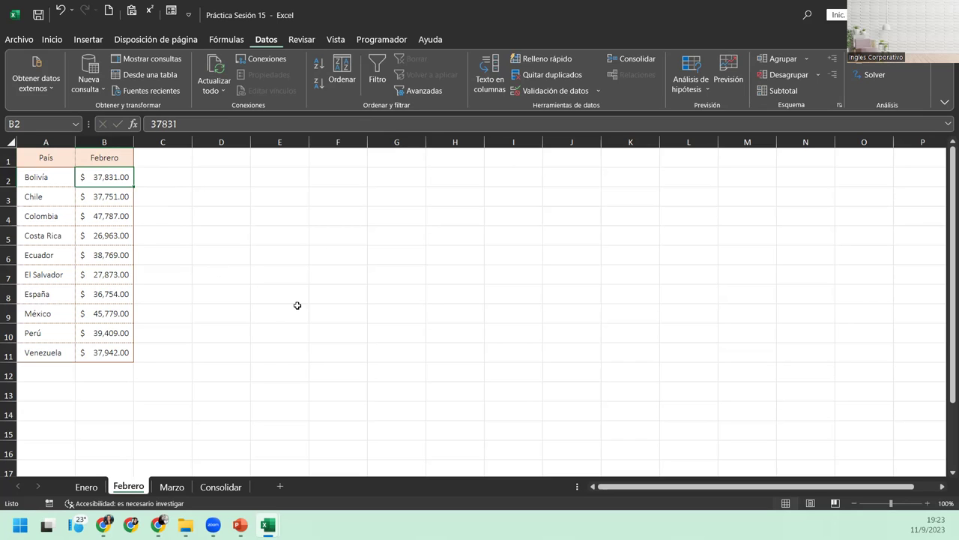
click(169, 491)
click(122, 153)
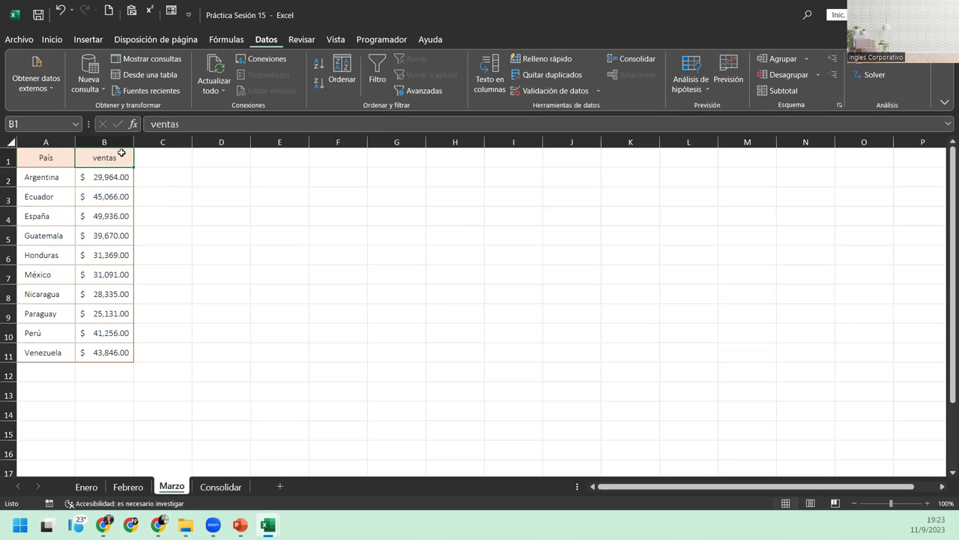
text(Marzo)
key(Return)
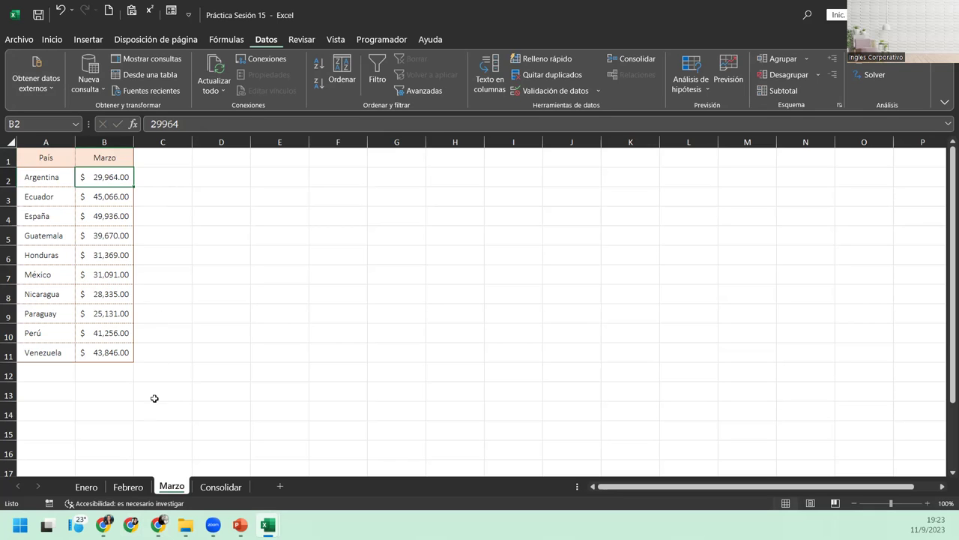
click(225, 489)
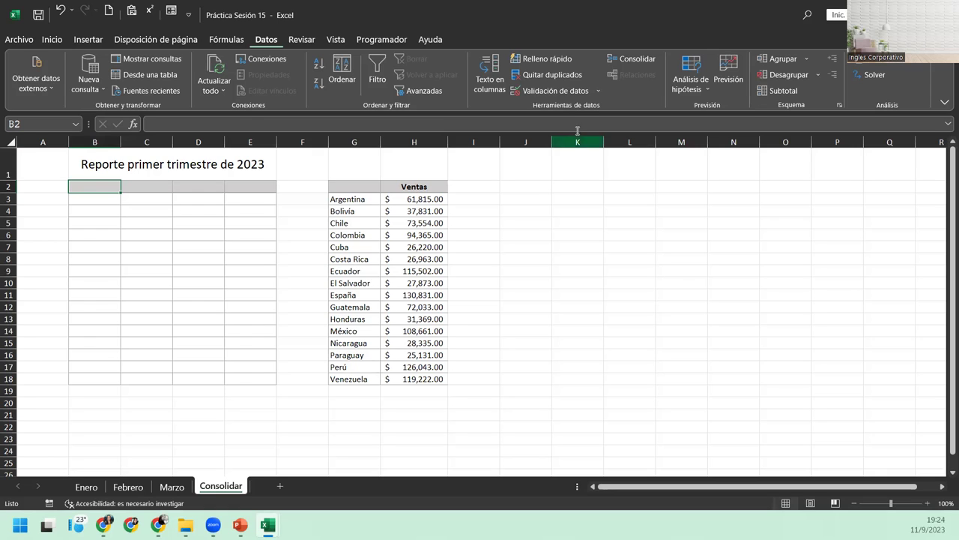
Step: Reopen Consolidar with Suma kept and the Enero, Febrero, Marzo ranges still listed
click(617, 60)
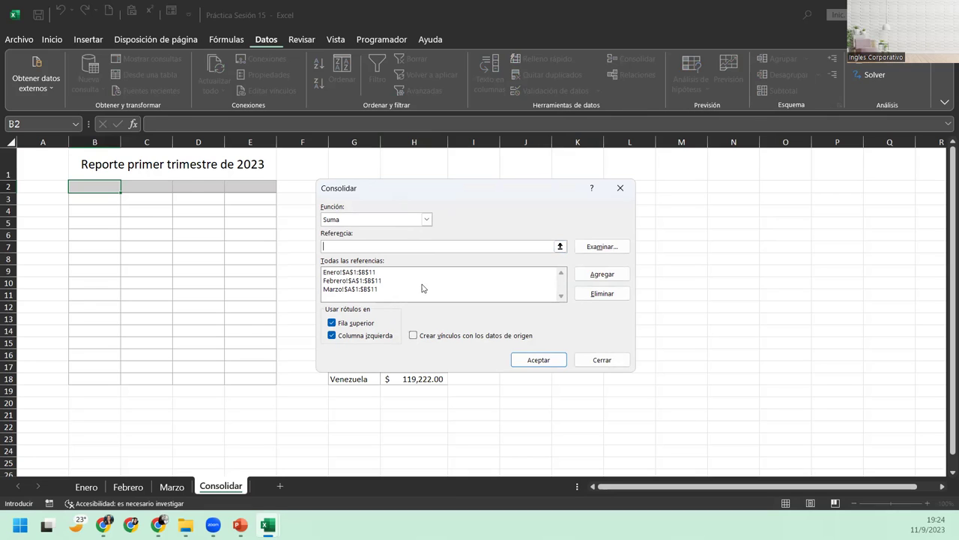
click(426, 218)
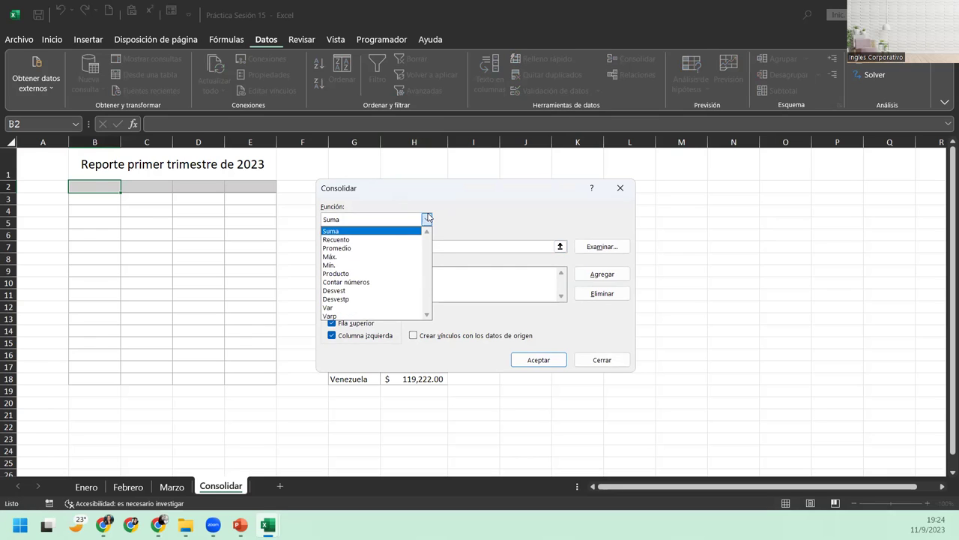
click(428, 216)
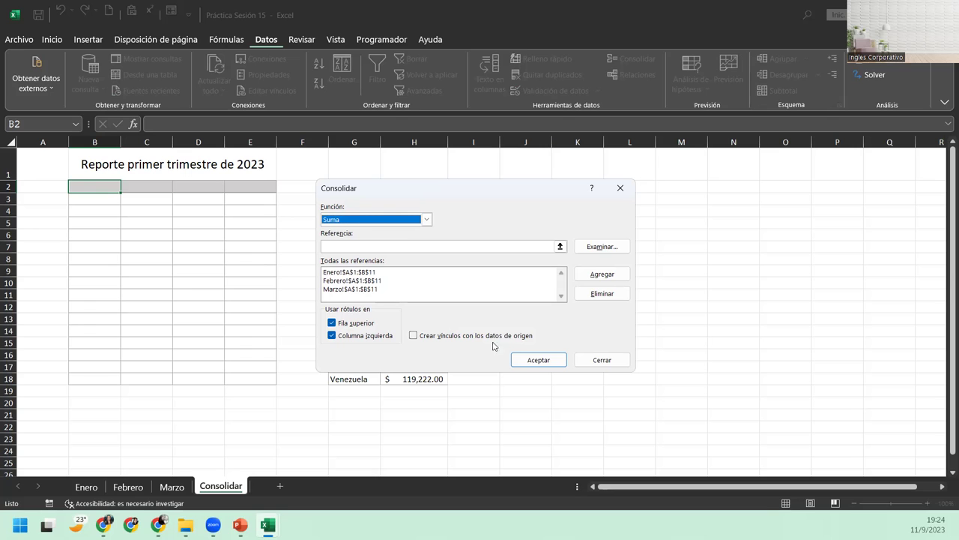
Step: Consolidate into B2, giving per-country Enero, Febrero, Marzo columns (Argentina Enero $31,851.00)
click(540, 363)
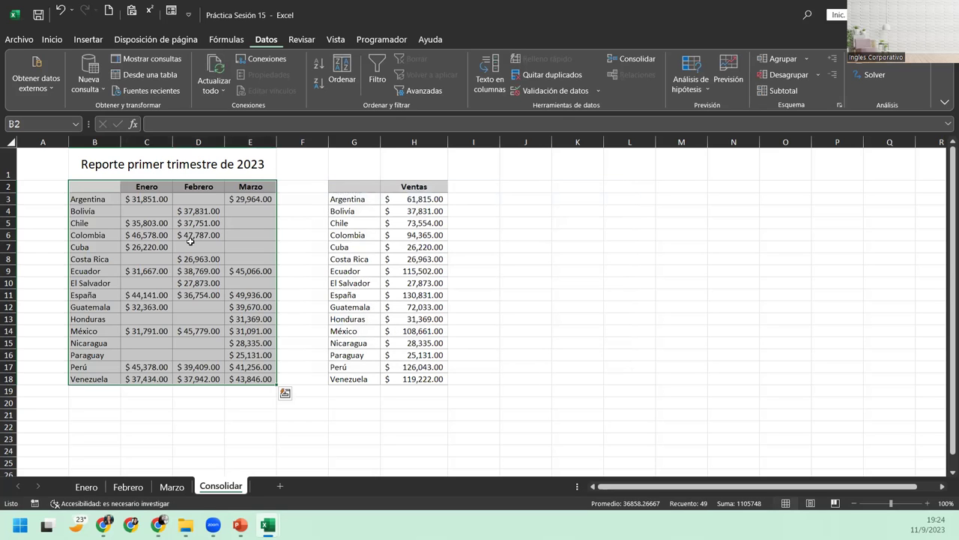
click(136, 208)
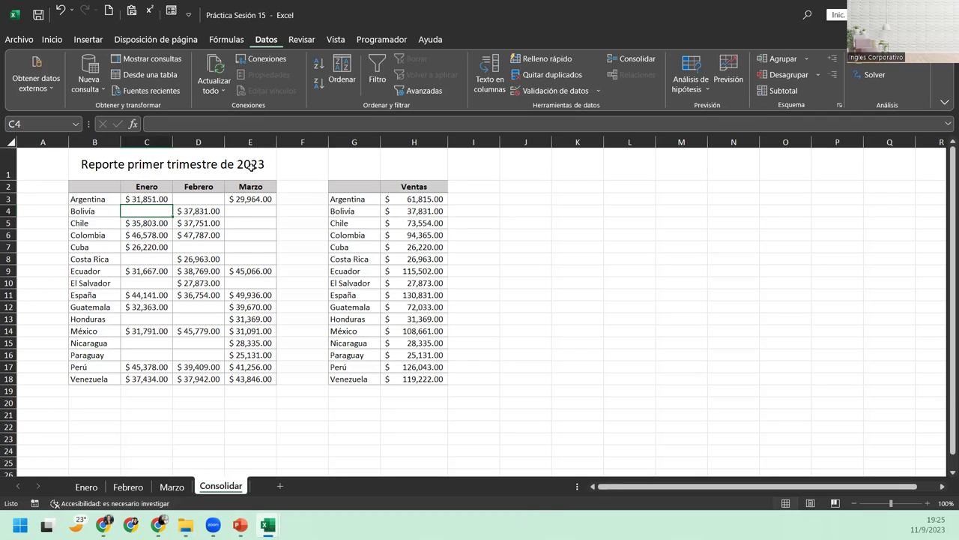
click(97, 198)
click(97, 186)
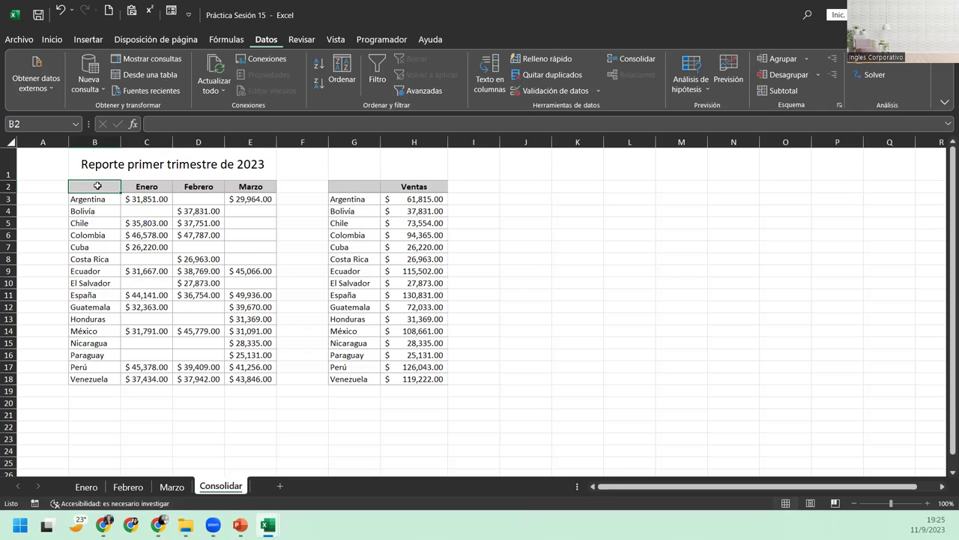
click(87, 487)
click(100, 160)
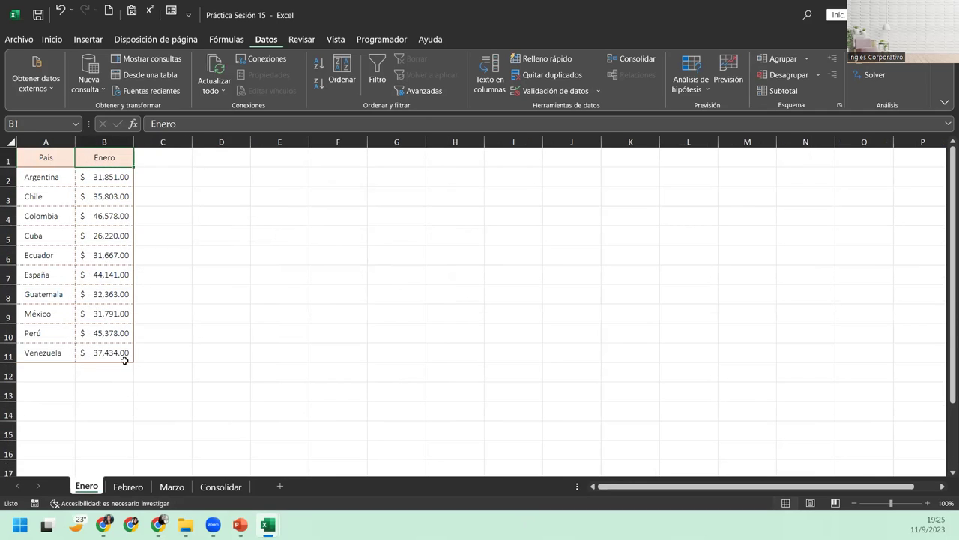
click(137, 486)
click(108, 156)
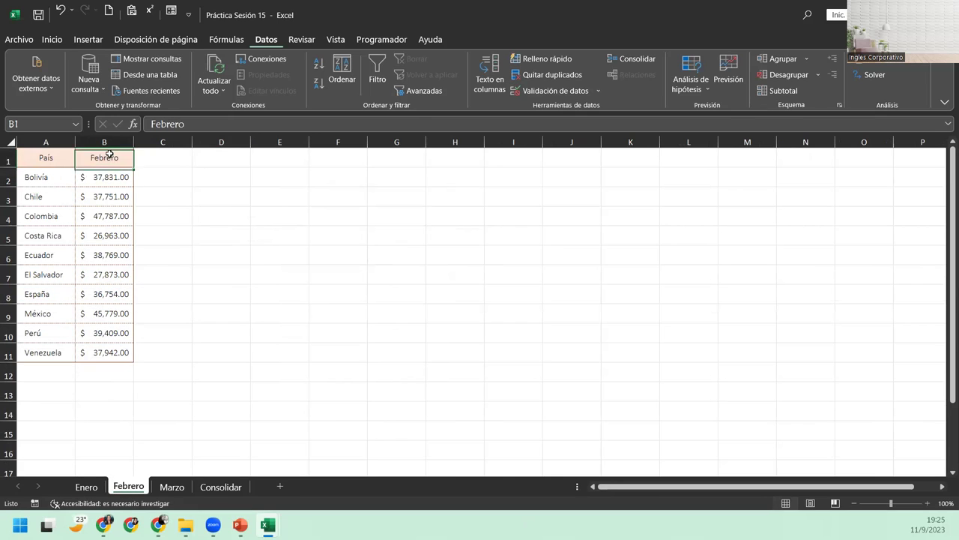
click(158, 487)
click(102, 159)
click(220, 486)
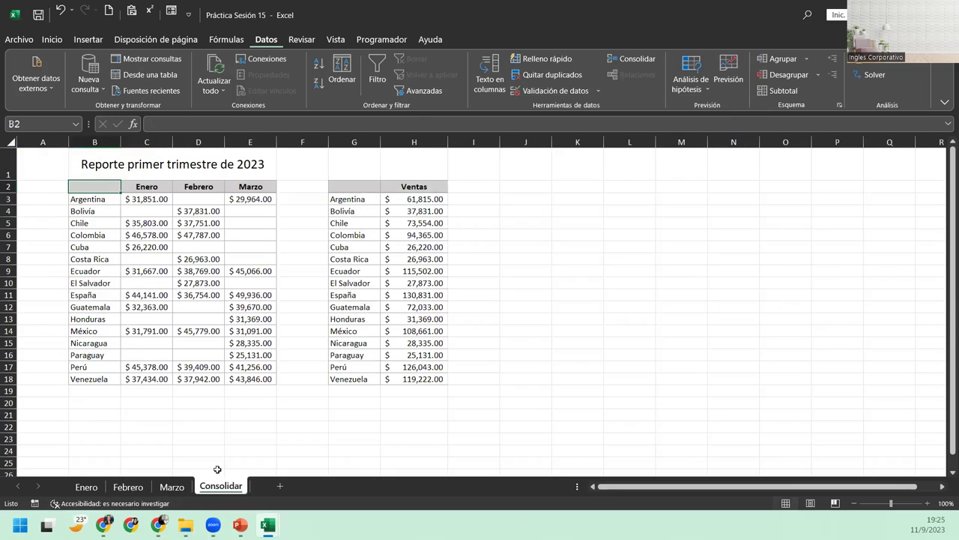
drag(109, 192, 263, 378)
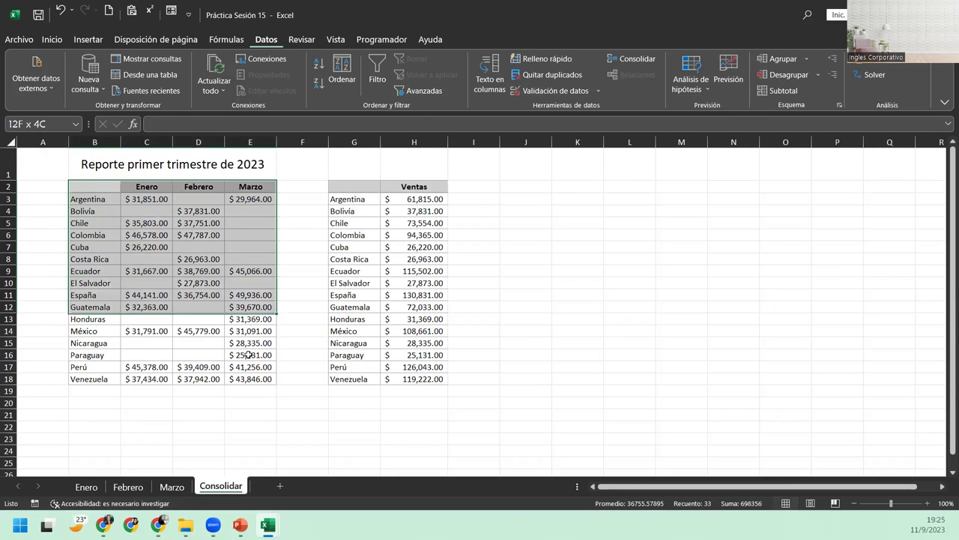
click(263, 199)
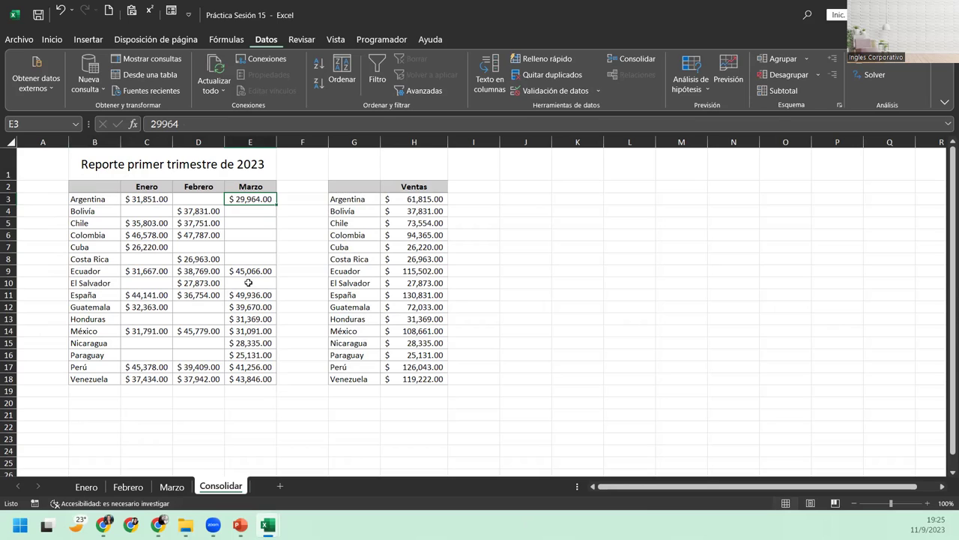
click(401, 196)
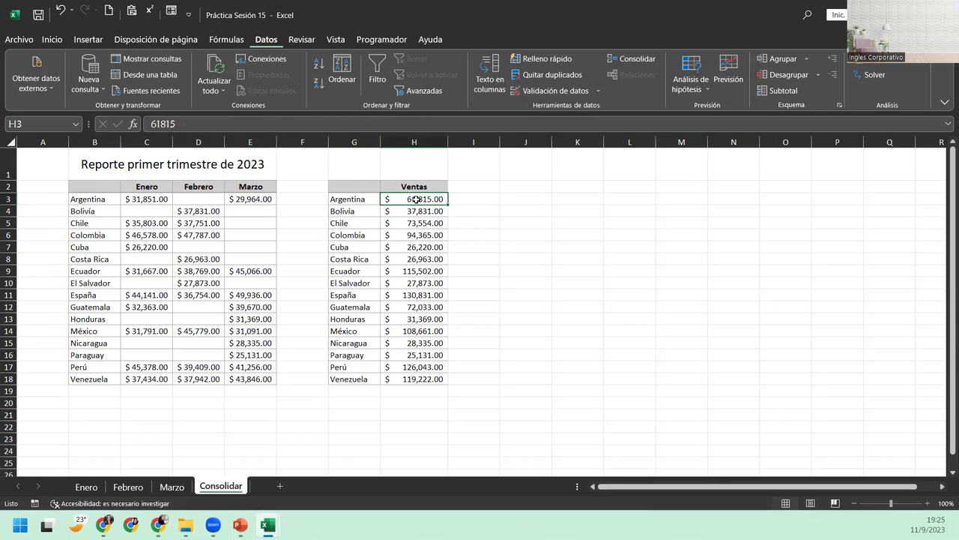
click(416, 183)
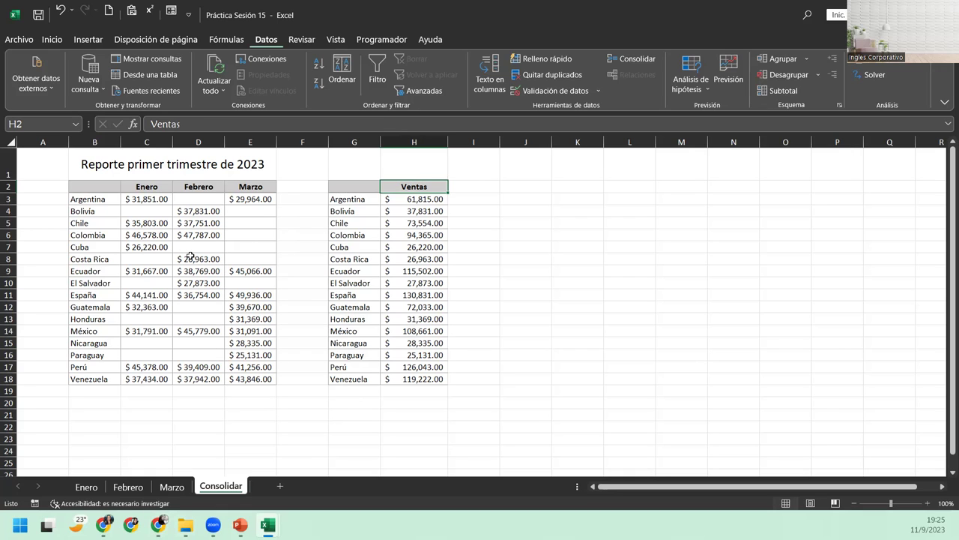
click(87, 488)
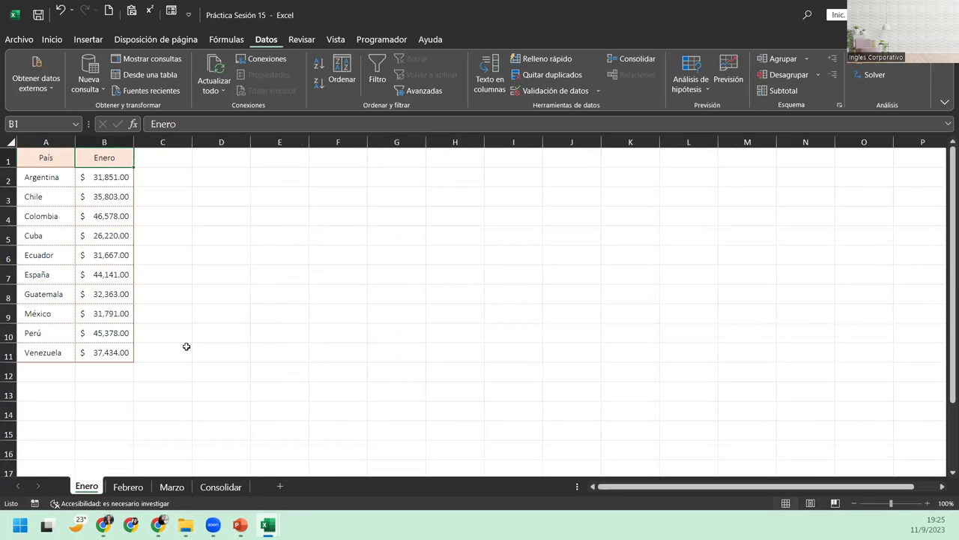
Step: Restore the Enero and Febrero B1 headers to Ventas
text(Ventas)
key(Return)
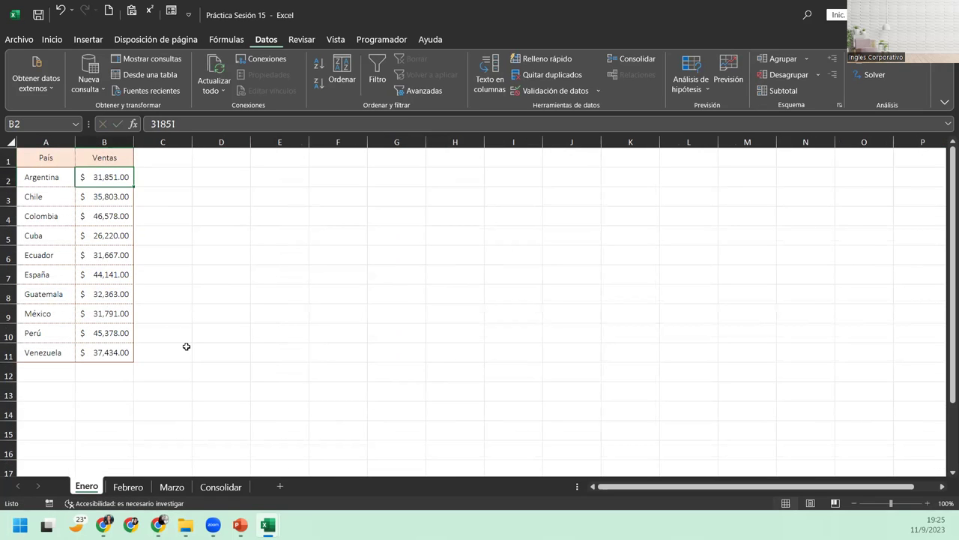
click(114, 487)
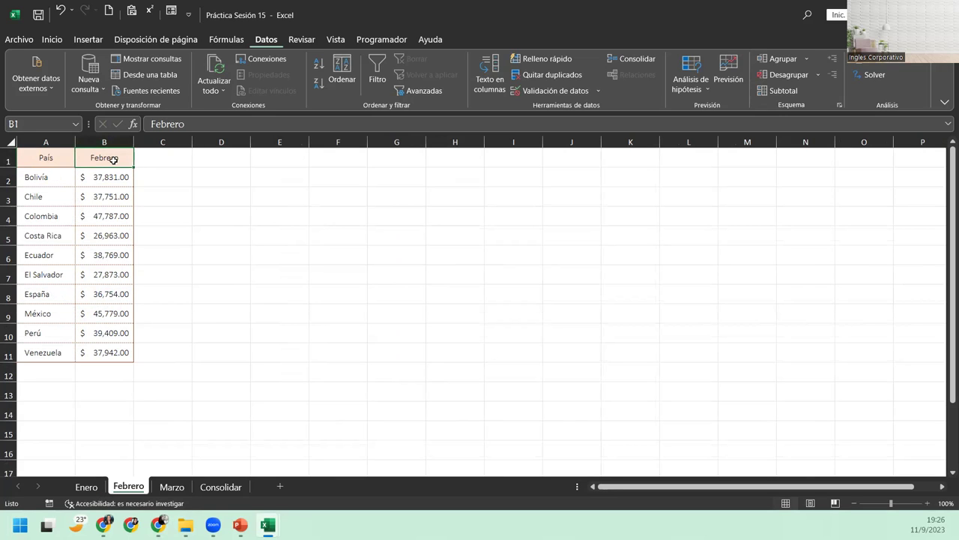
text(vnt)
key(BackSpace)
key(BackSpace)
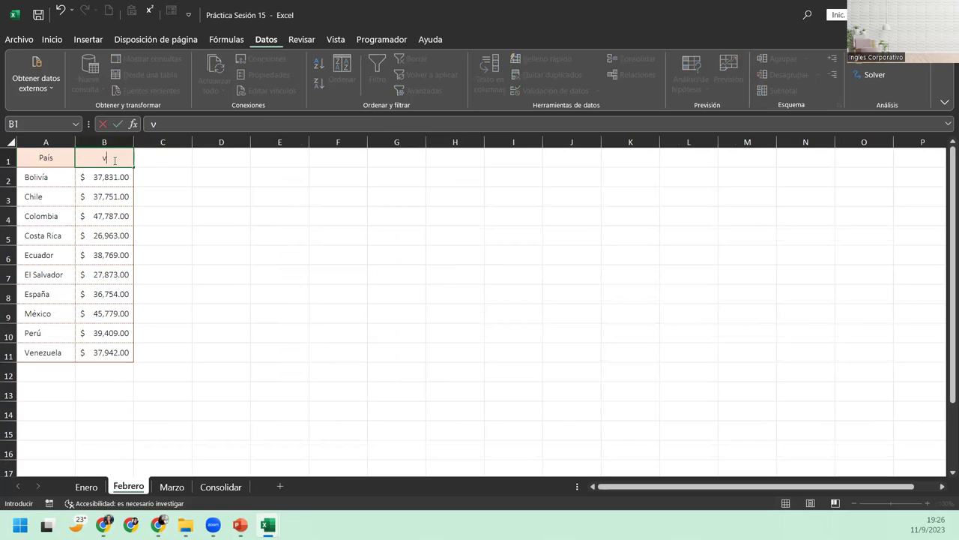
text(Vent)
text(as)
key(Return)
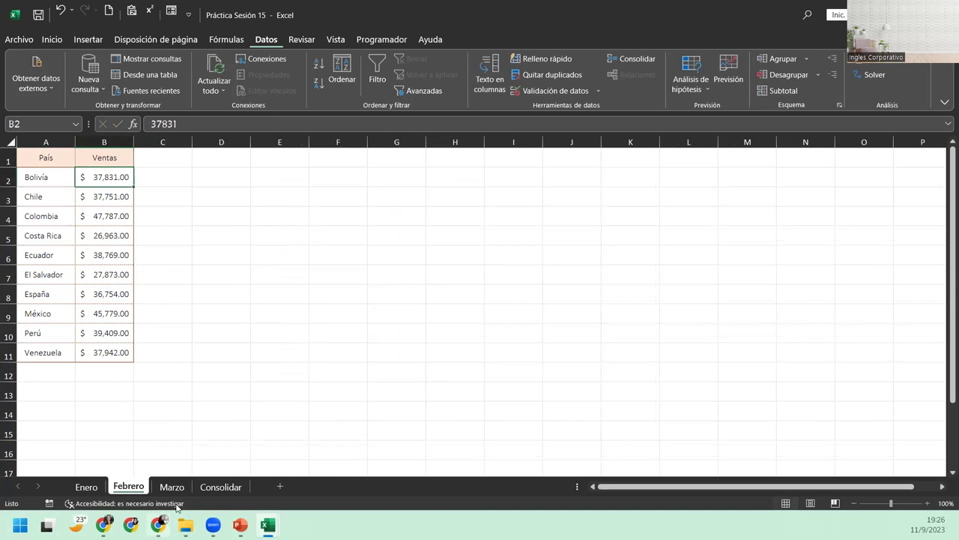
Step: Restore the Marzo B1 header to Ventas and return to the Consolidar sheet
click(171, 486)
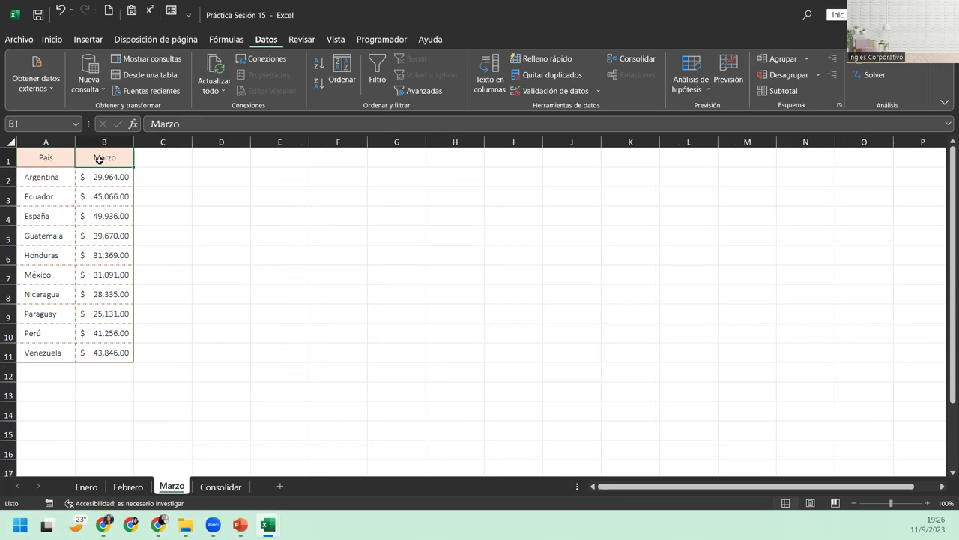
text(Ven)
key(BackSpace)
key(BackSpace)
text(entas)
key(Return)
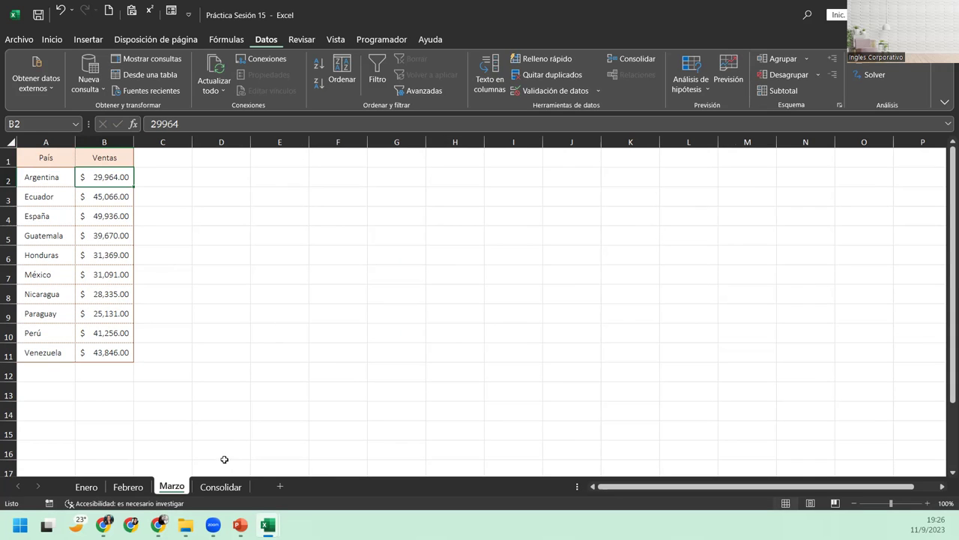
click(221, 487)
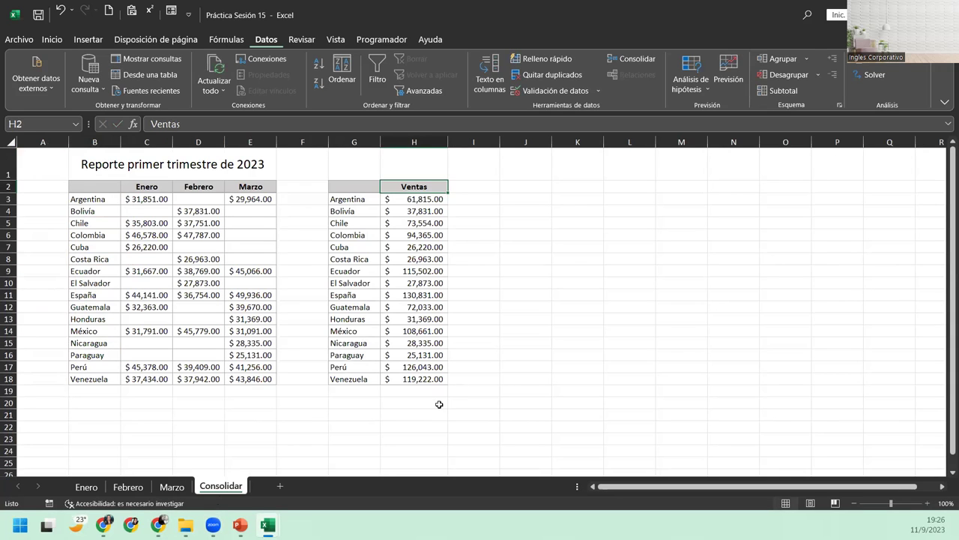
Step: Select I3 and open Consolidar with the function set to Promedio
click(464, 191)
click(464, 199)
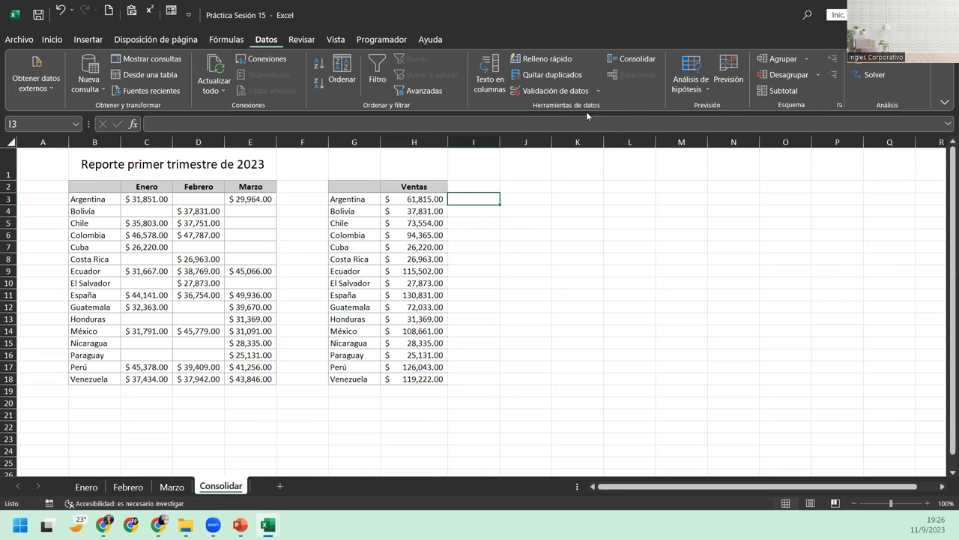
click(636, 59)
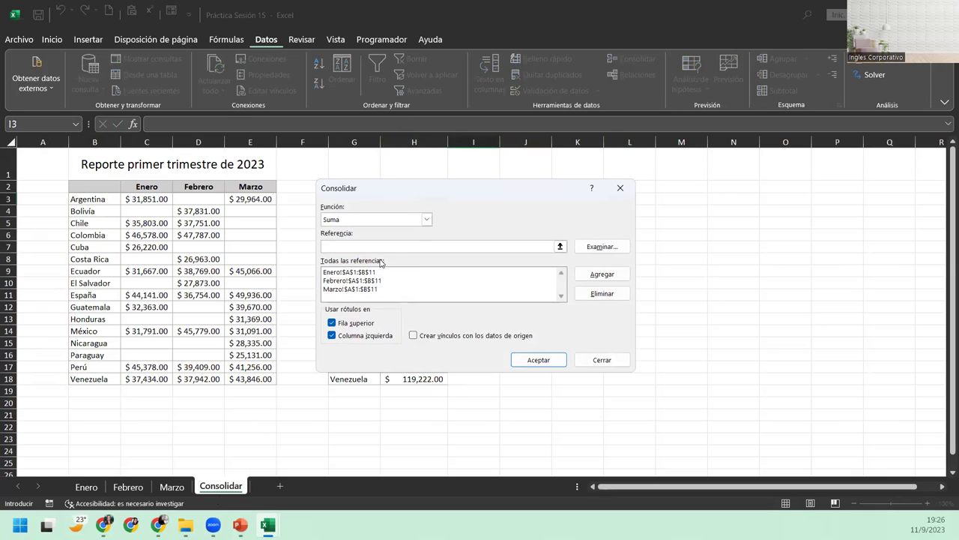
click(426, 220)
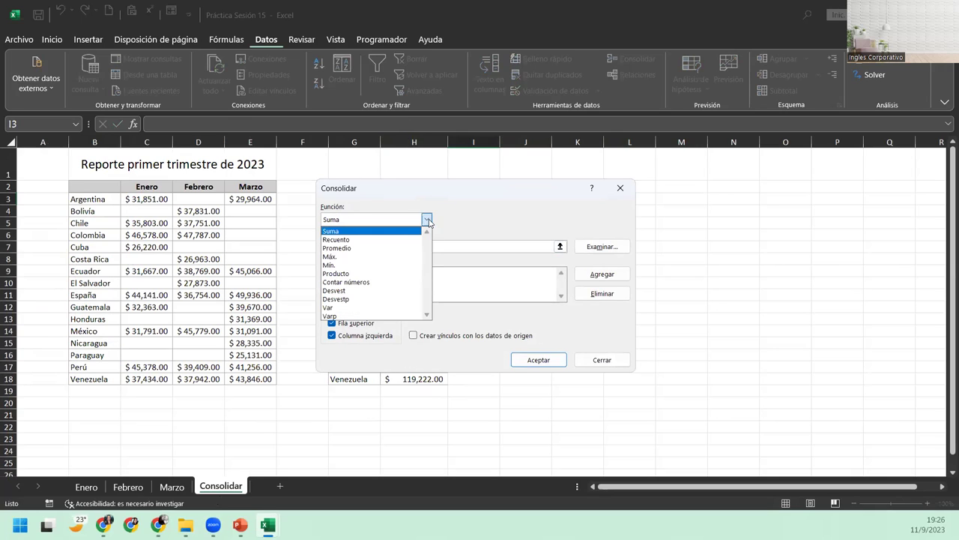
click(349, 248)
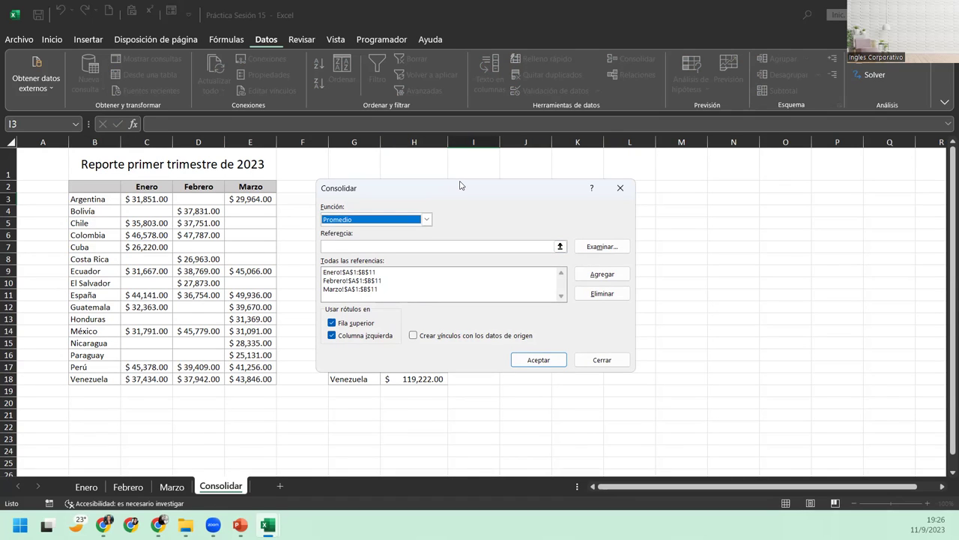
Step: Keep Promedio and turn off both Fila superior and Columna izquierda label options
drag(460, 185, 521, 243)
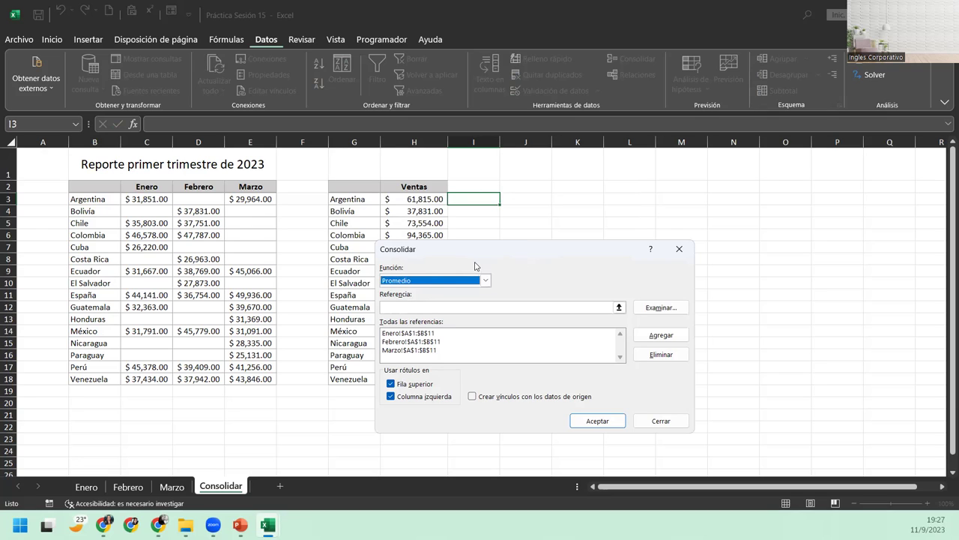
click(412, 283)
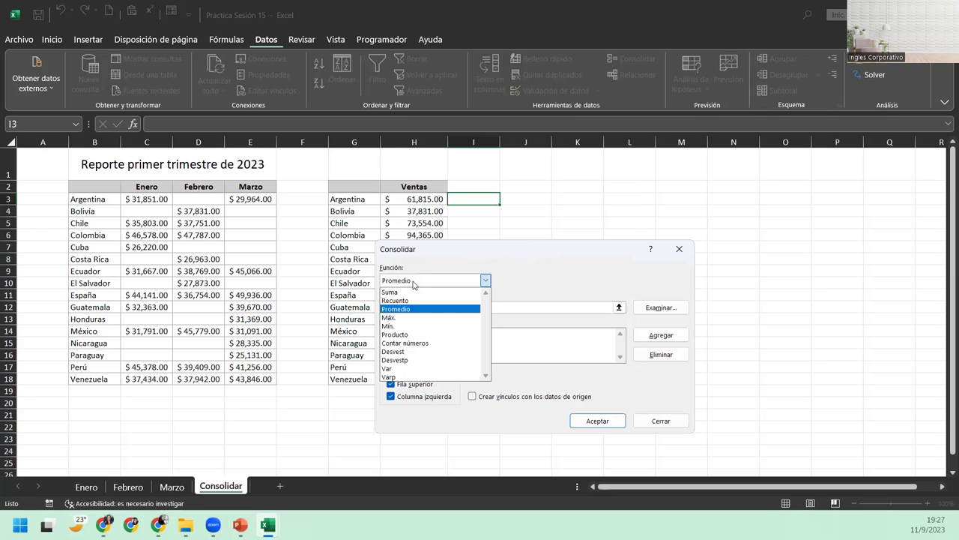
click(413, 283)
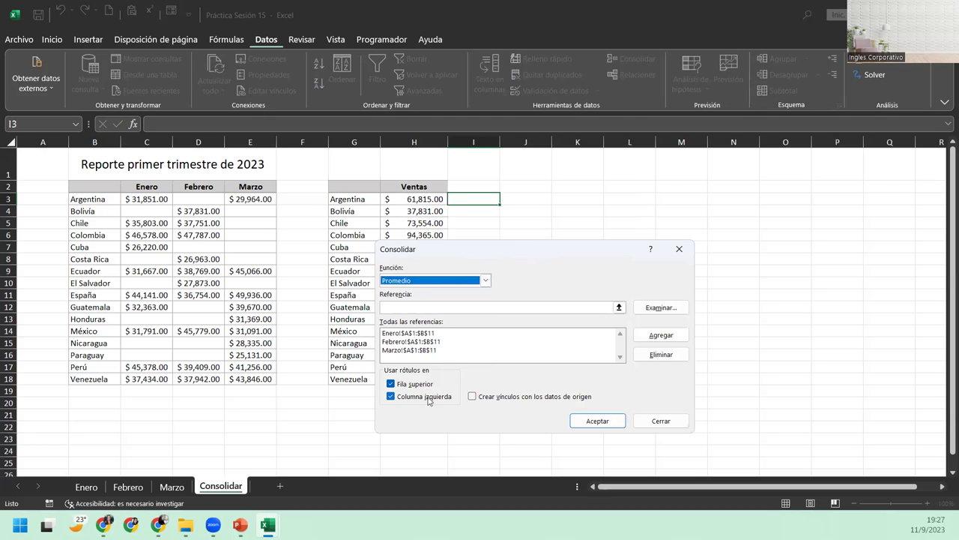
click(392, 385)
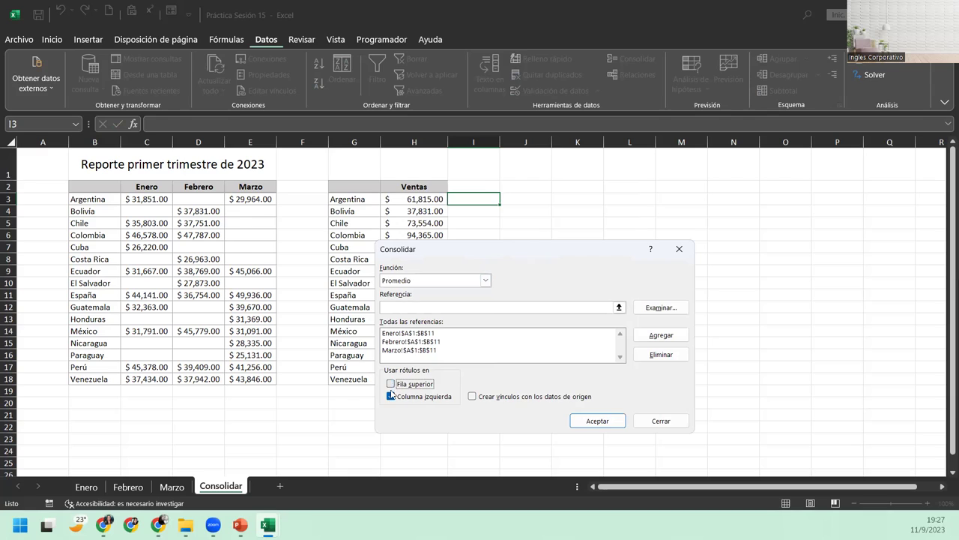
click(391, 396)
Step: Run the unlabelled Promedio consolidation, then delete the resulting averages from J4:J13
click(597, 421)
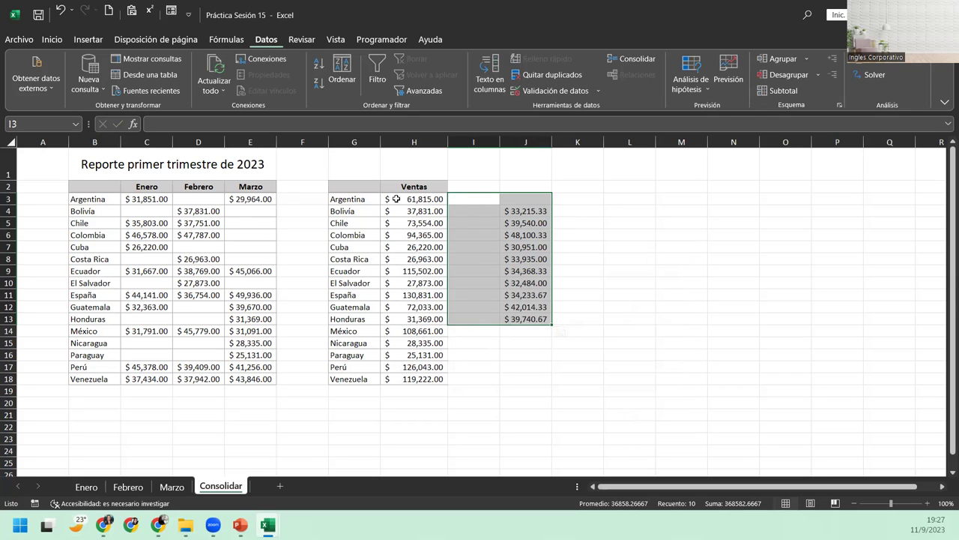
drag(358, 198, 352, 377)
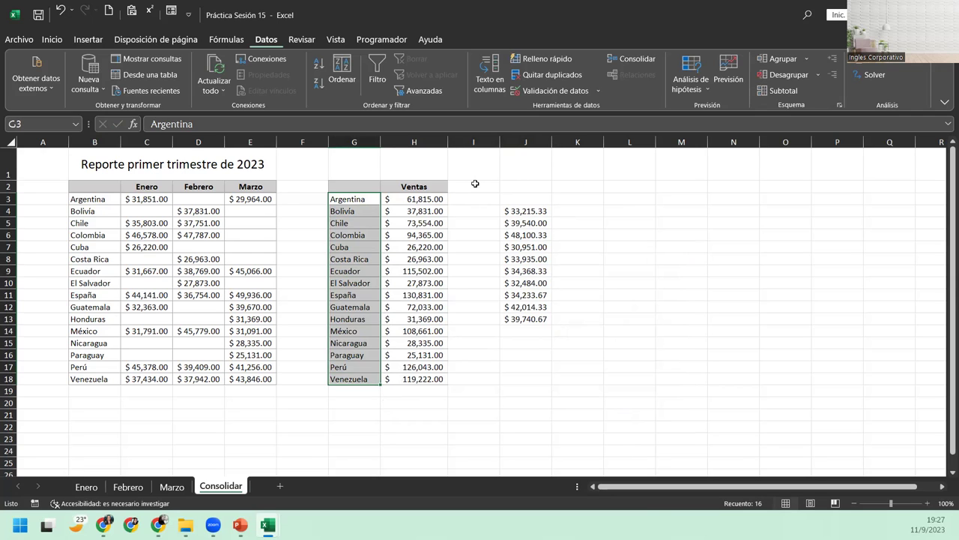
drag(516, 211, 510, 320)
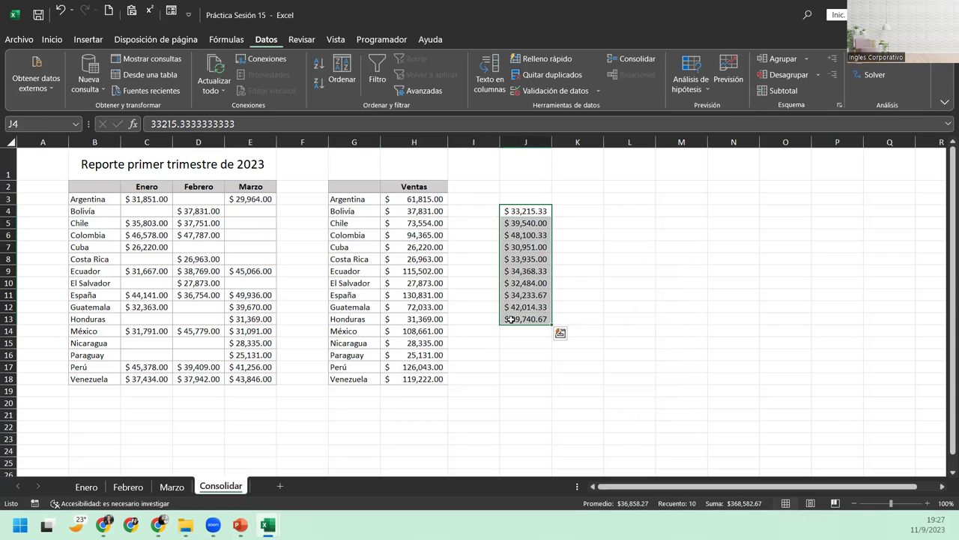
key(Delete)
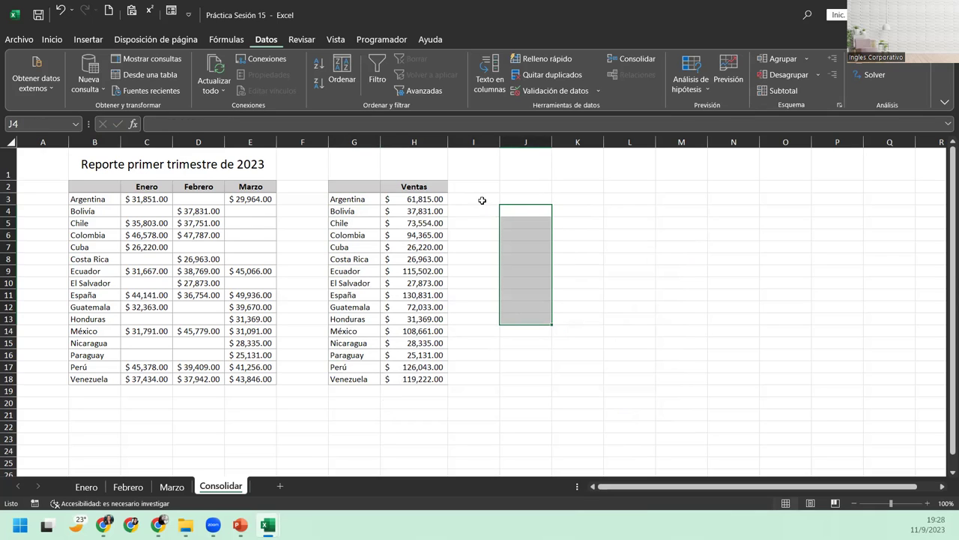
click(483, 200)
click(92, 198)
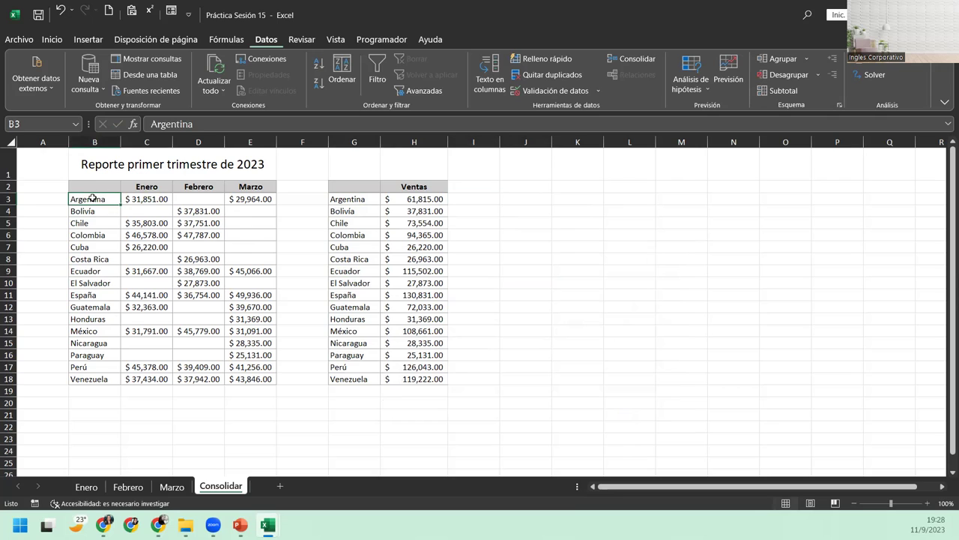
drag(93, 198, 142, 199)
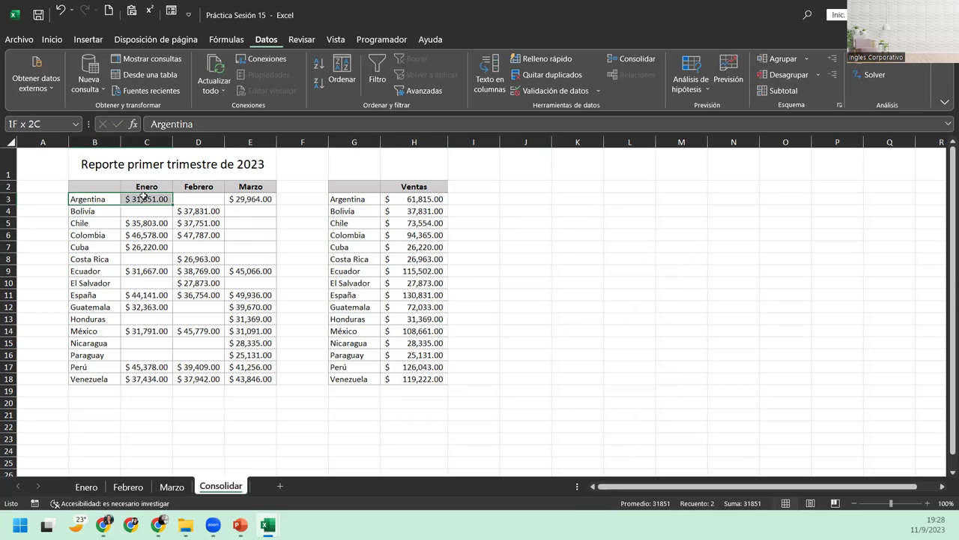
click(235, 198)
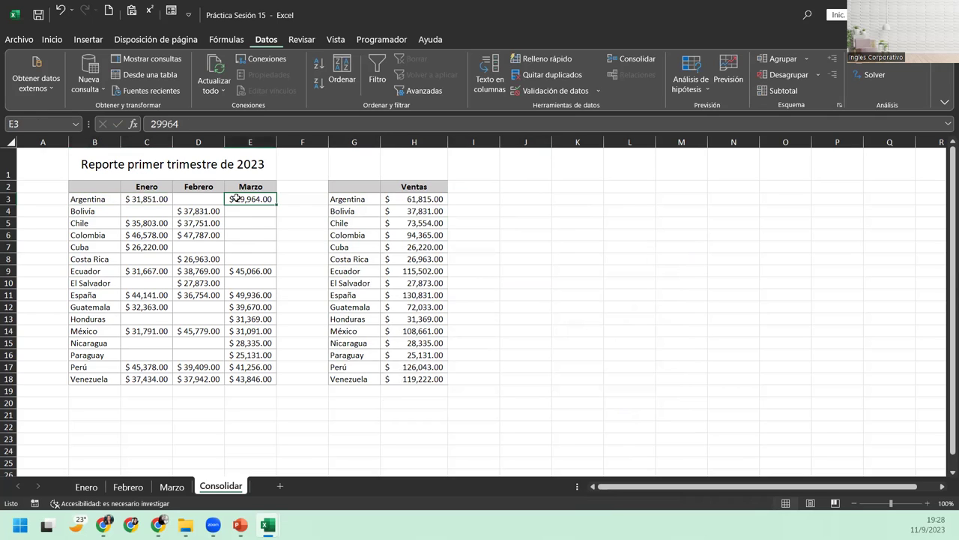
click(193, 210)
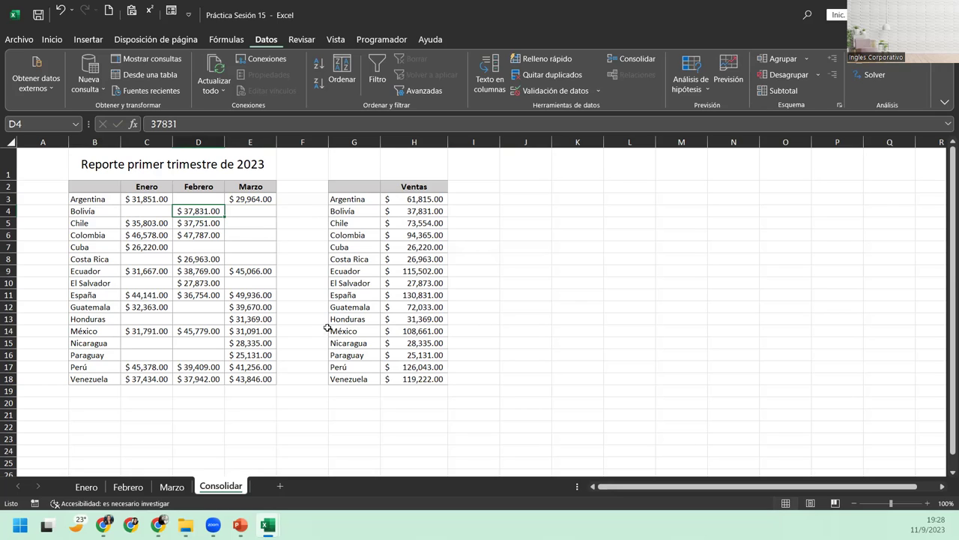
click(352, 142)
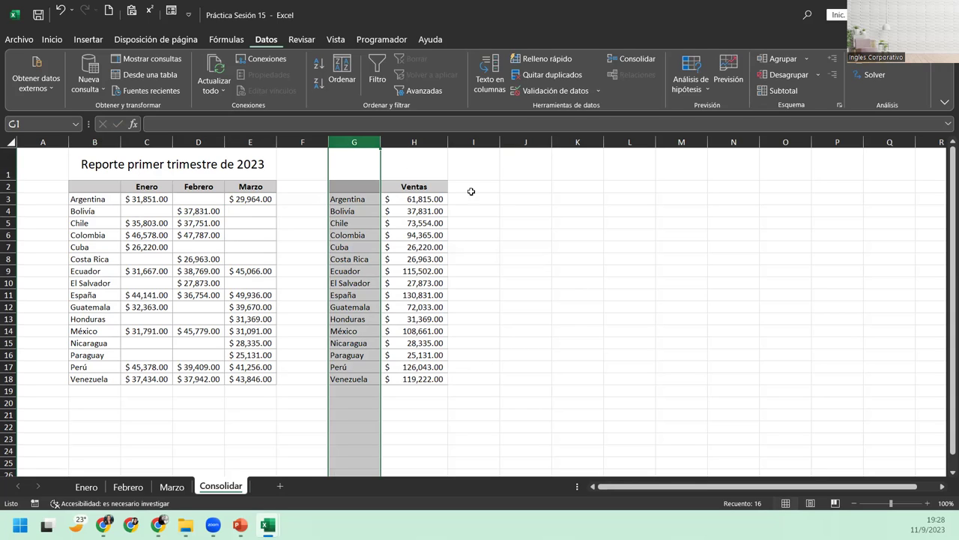
Step: Consolidate from J2 with Promedio, using top-row and left-column labels
click(515, 189)
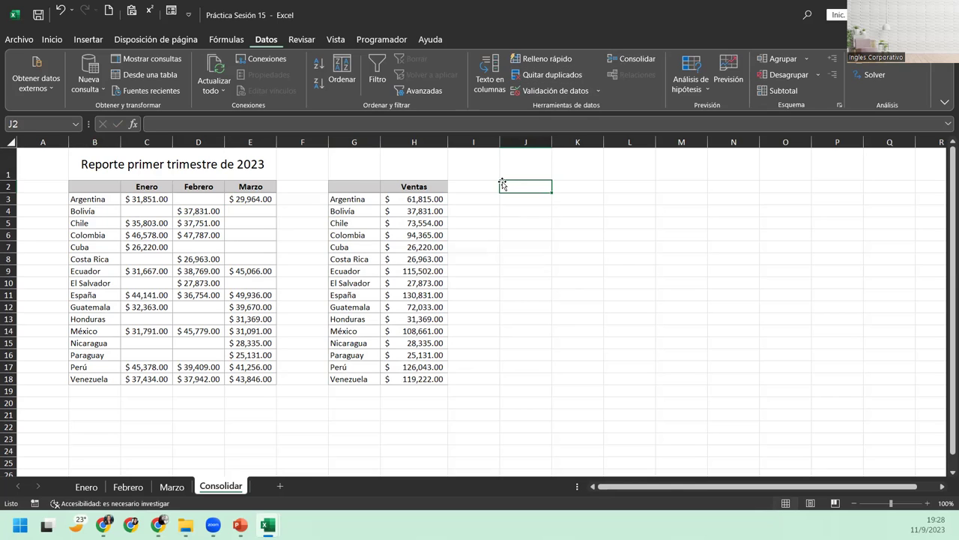
click(629, 58)
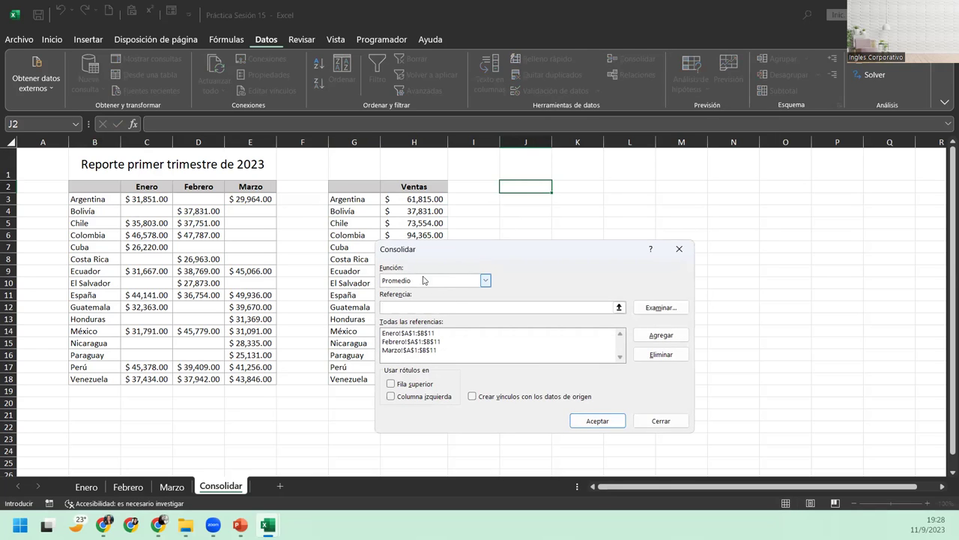
click(389, 384)
click(391, 396)
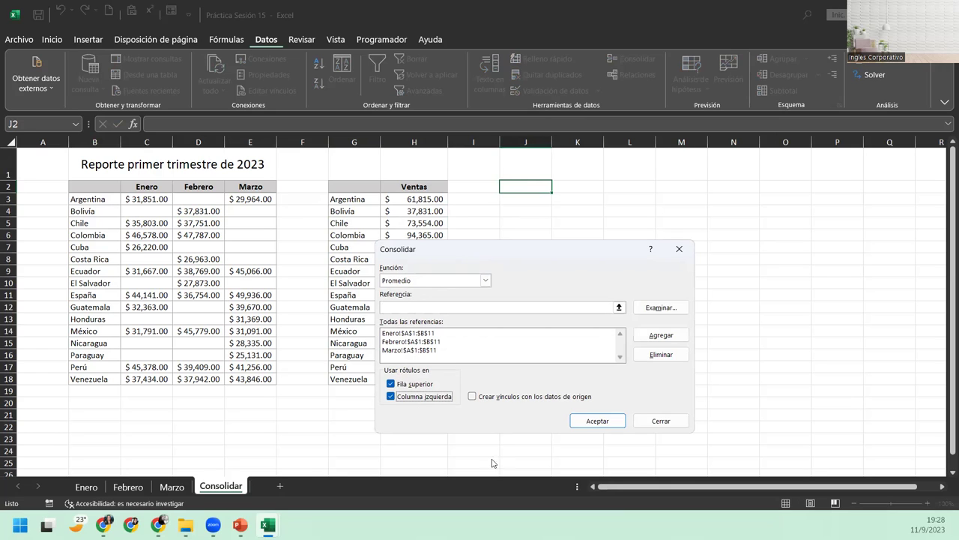
click(576, 421)
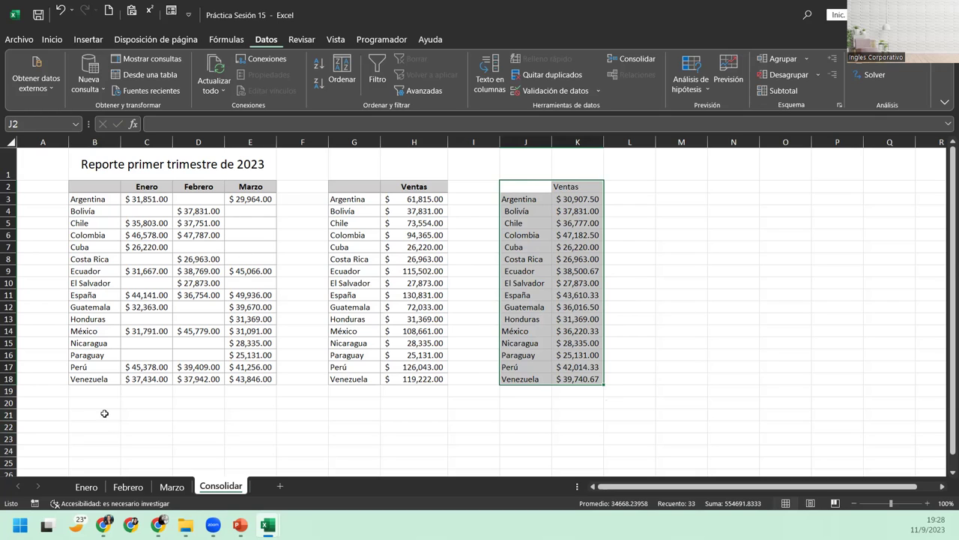
drag(101, 198, 95, 379)
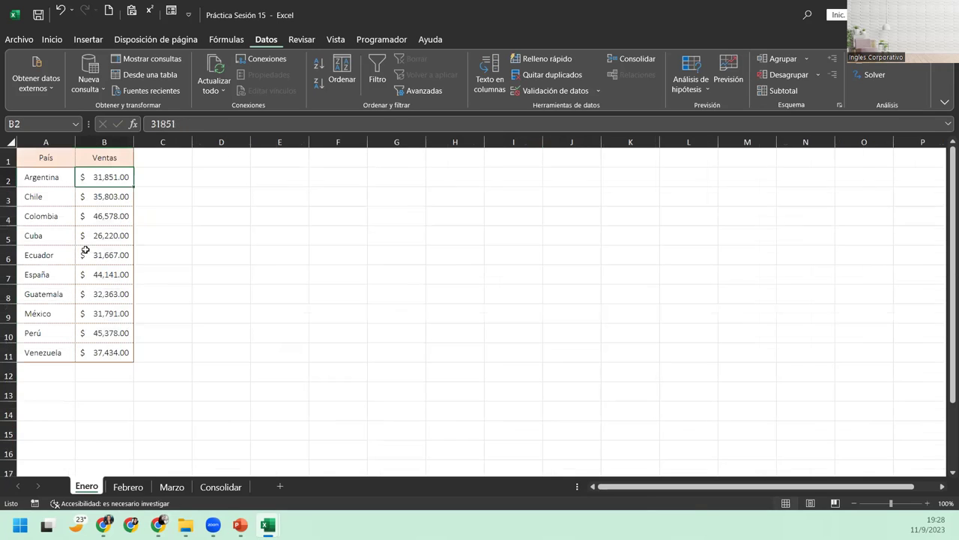
Step: Review the Febrero and Marzo sheets, then return to Consolidar and select Ecuador's average
click(128, 485)
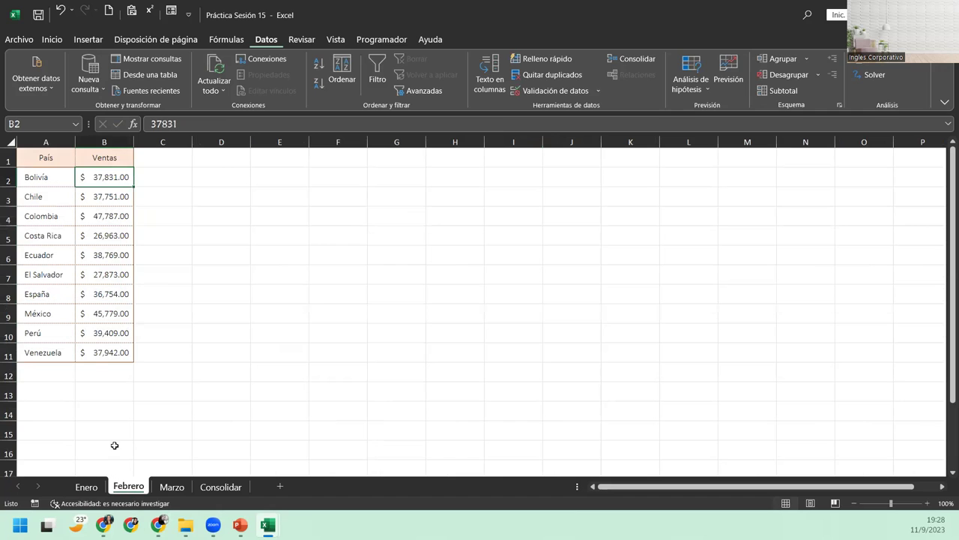
click(171, 486)
click(209, 489)
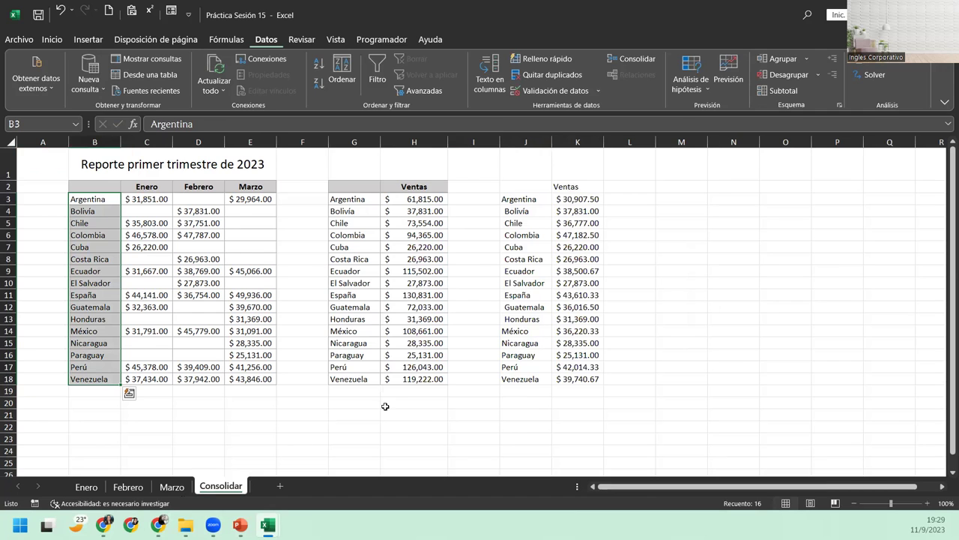
click(532, 269)
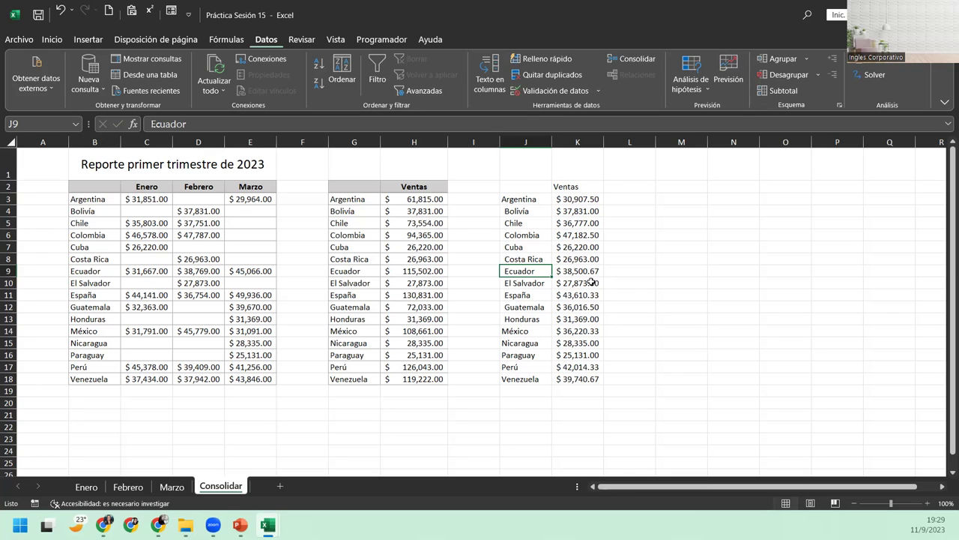
Step: Rename the averaged table's K2 header to 'Promedio'
click(563, 197)
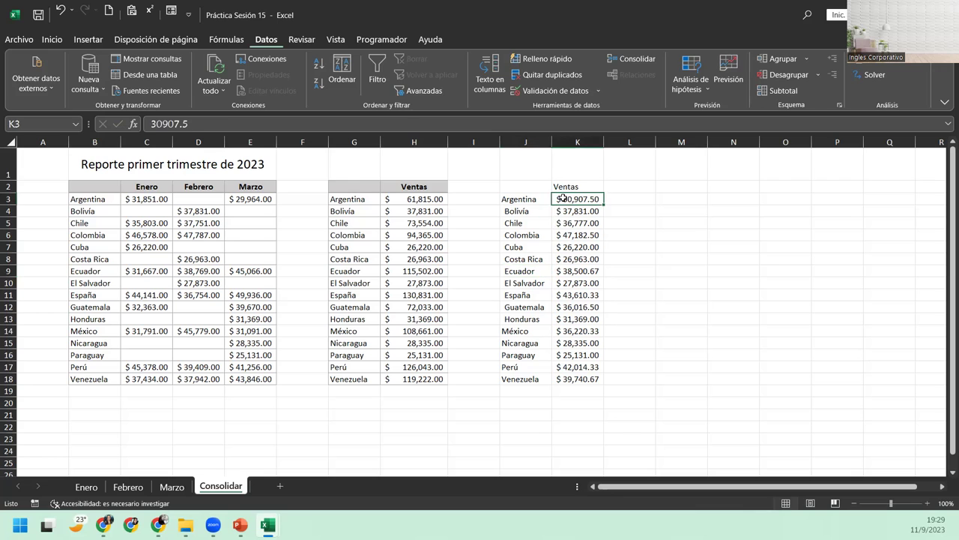
click(563, 186)
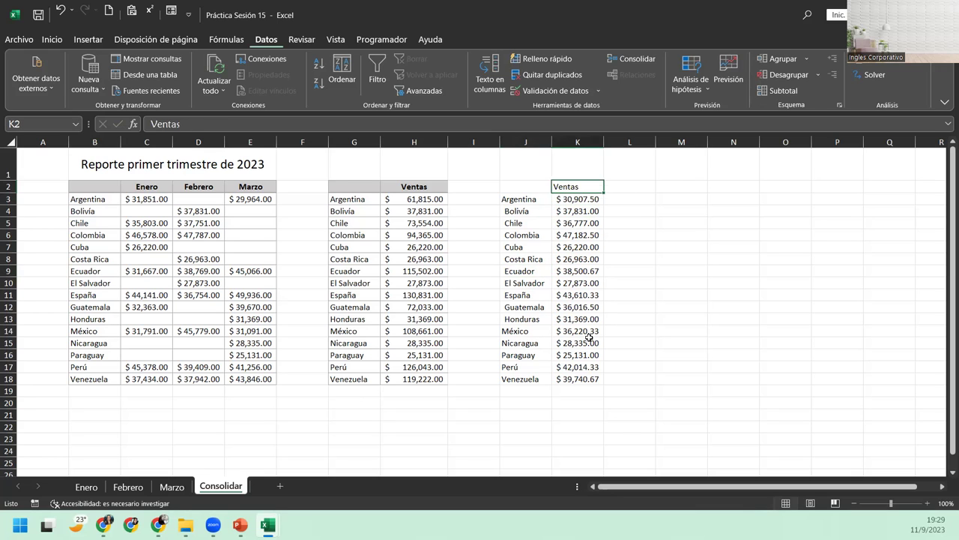
text(Promedio)
key(Return)
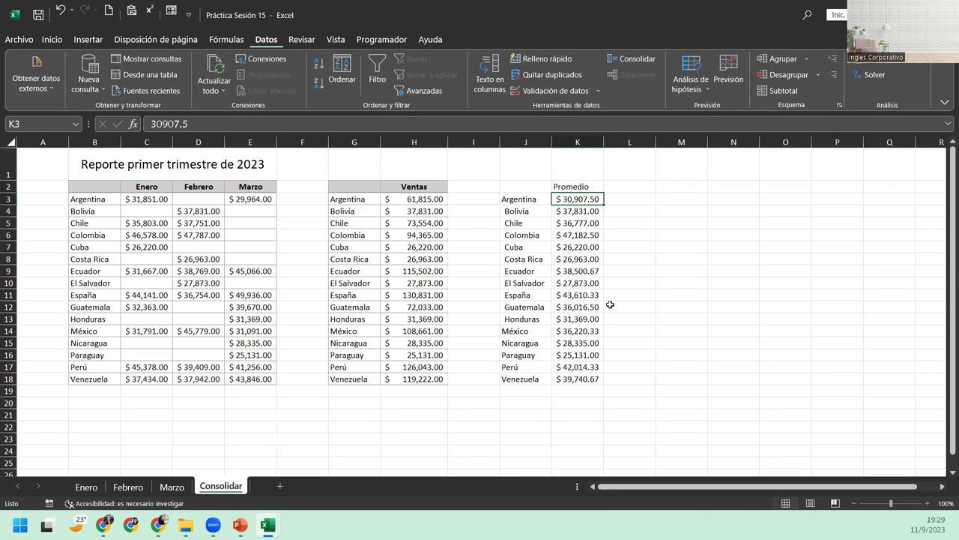
click(592, 189)
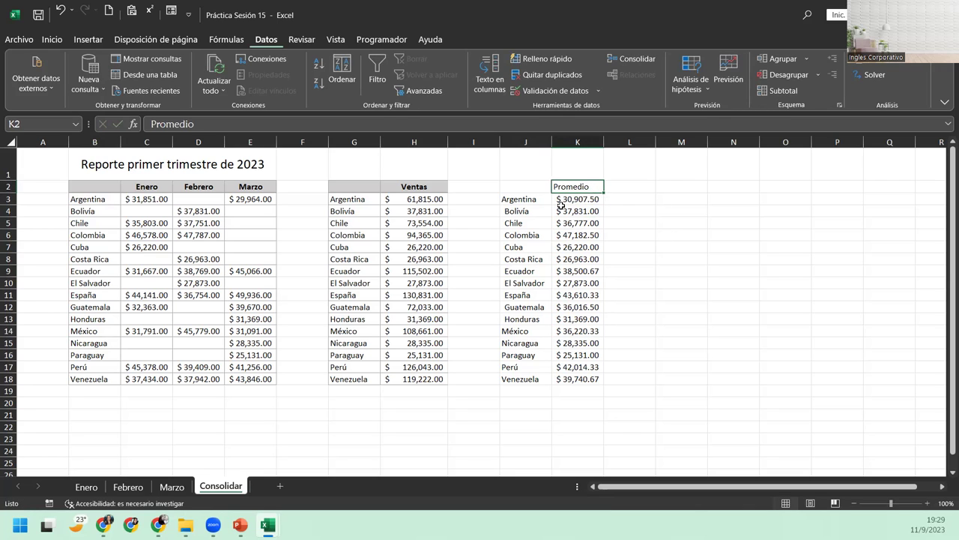
Step: Copy the Ventas table's formatting from G2:H18 onto the Promedio table J2:K18
drag(351, 183, 442, 381)
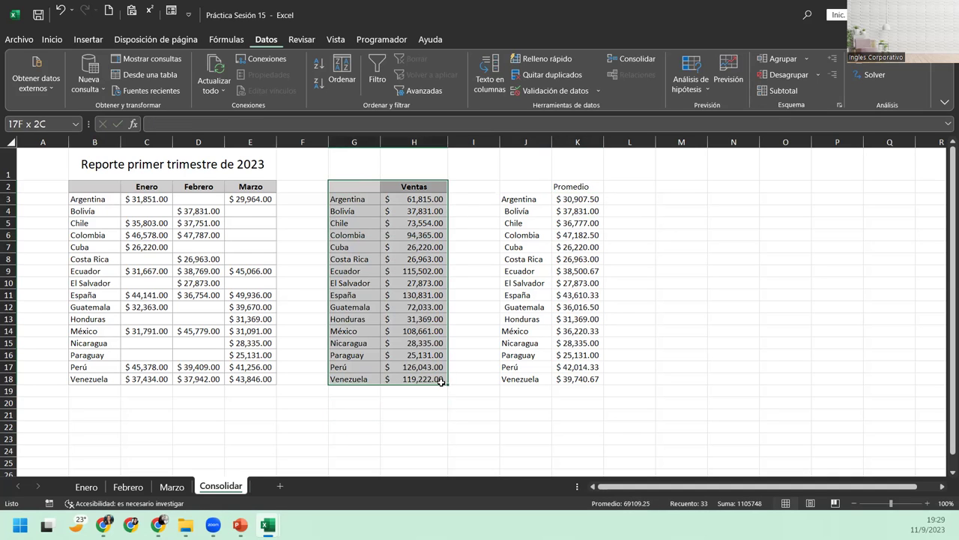
click(49, 41)
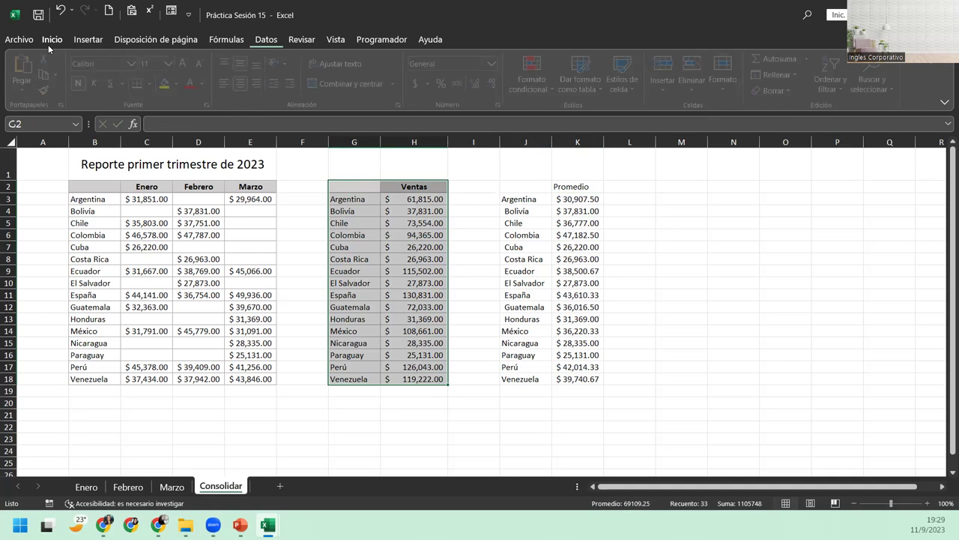
click(46, 90)
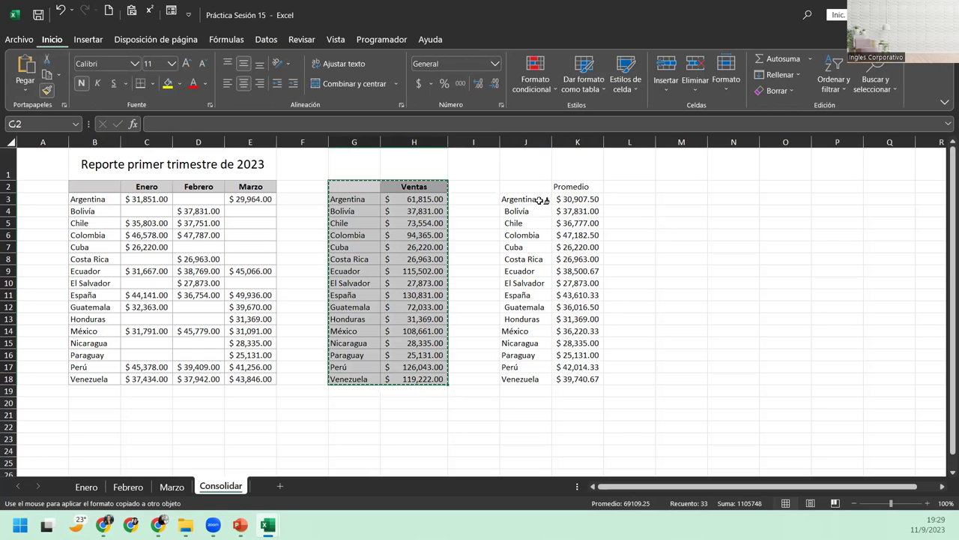
drag(506, 186, 599, 381)
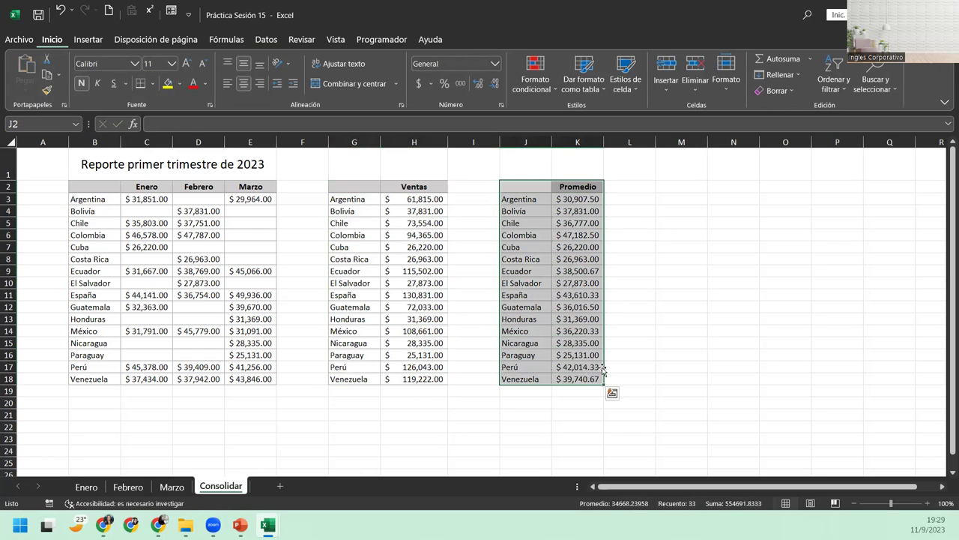
click(600, 220)
click(696, 268)
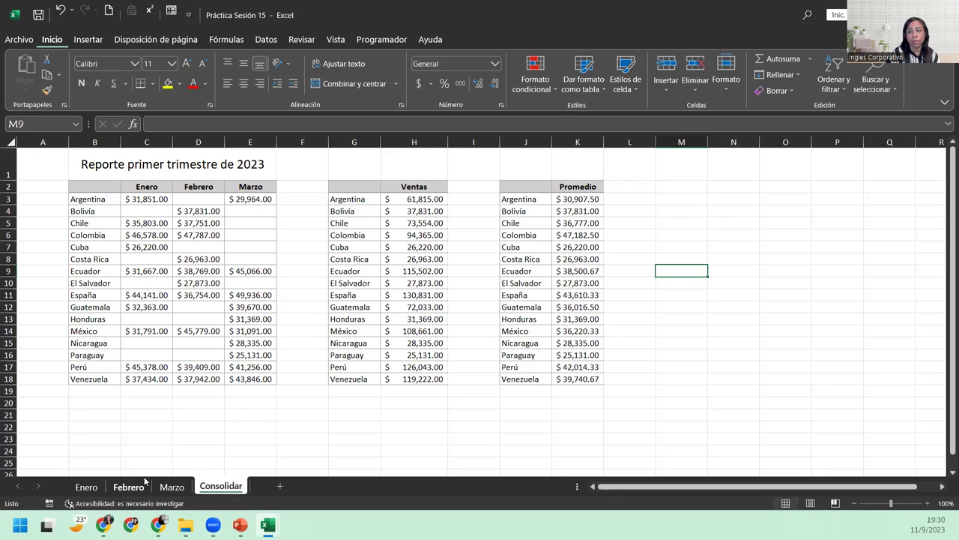
Step: Add a new sheet and name it 'Consolidación con vínculos'
click(278, 486)
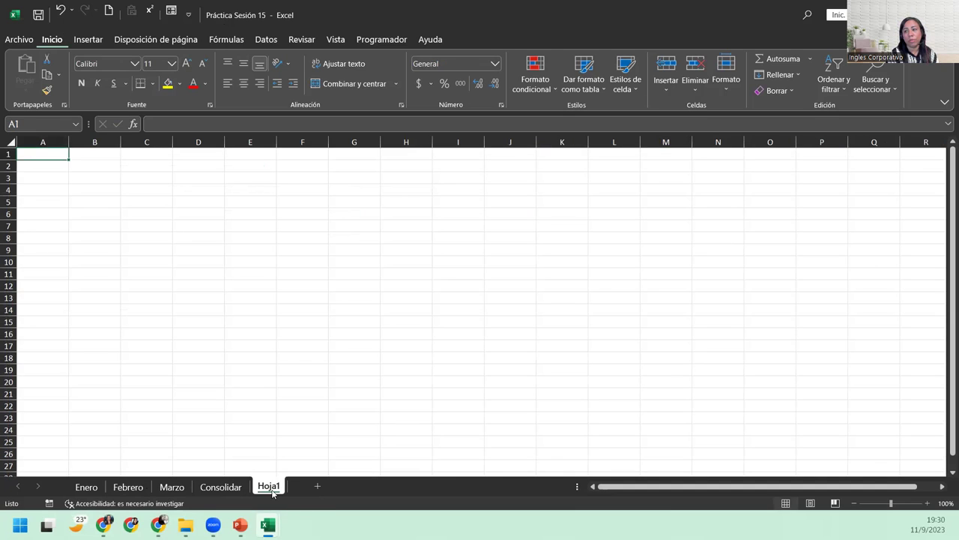
double_click(272, 488)
text(________)
key(BackSpace)
key(BackSpace)
key(BackSpace)
key(BackSpace)
key(BackSpace)
key(BackSpace)
key(BackSpace)
text(________________on vínculos)
key(Return)
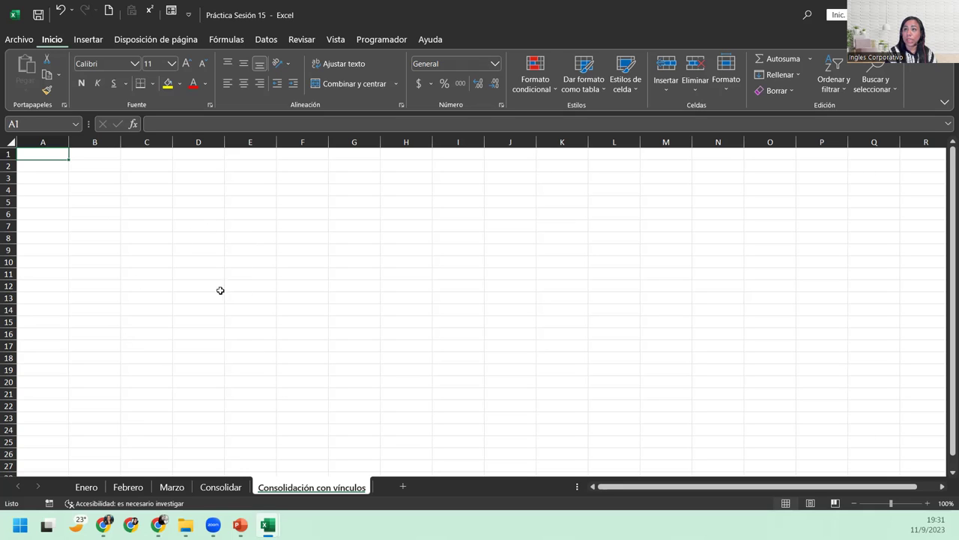
Step: From B2, set up a Suma consolidation adding the Enero, Febrero and Marzo ranges A1:B11
click(98, 167)
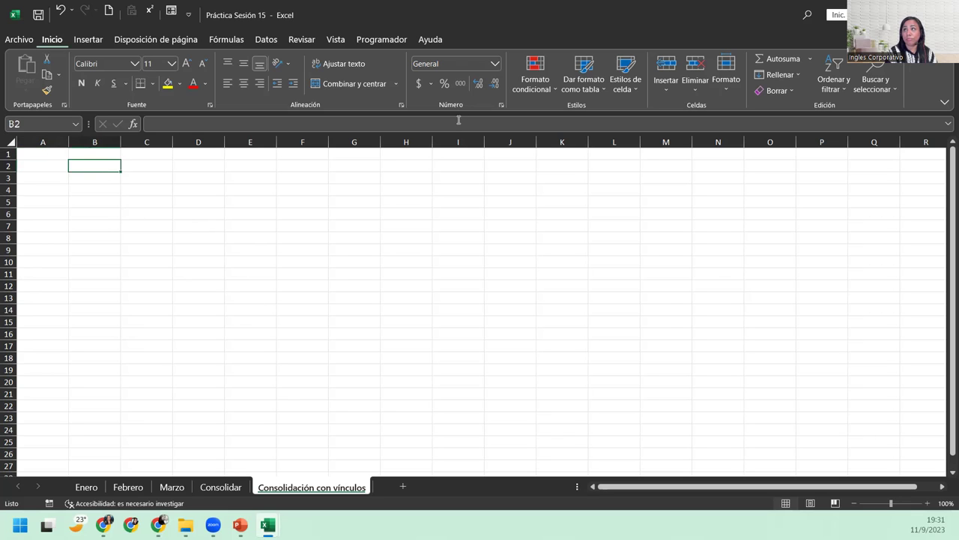
click(271, 41)
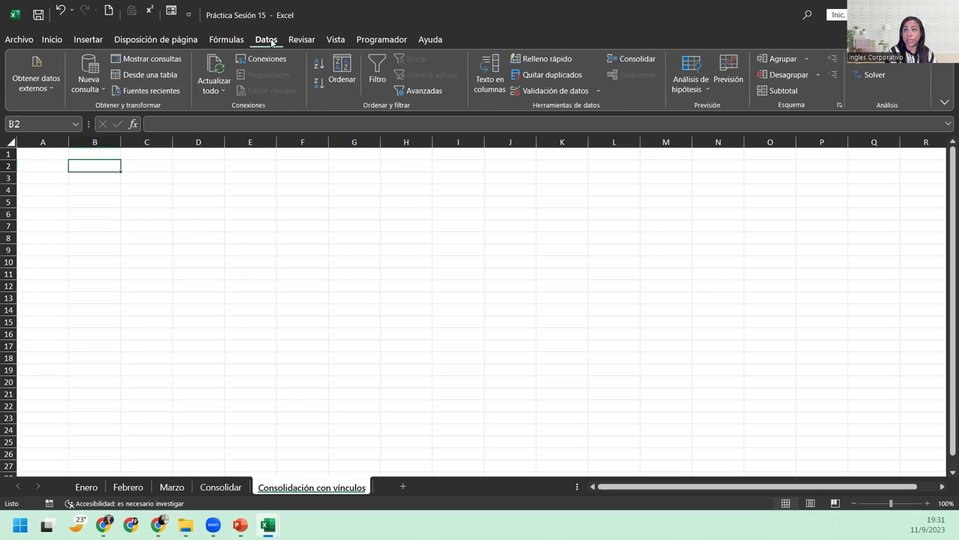
click(630, 60)
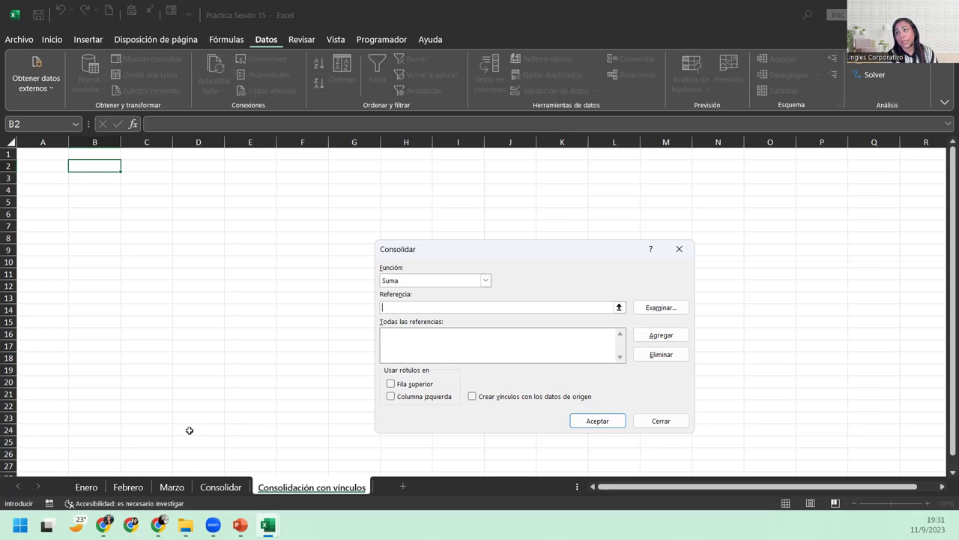
click(86, 488)
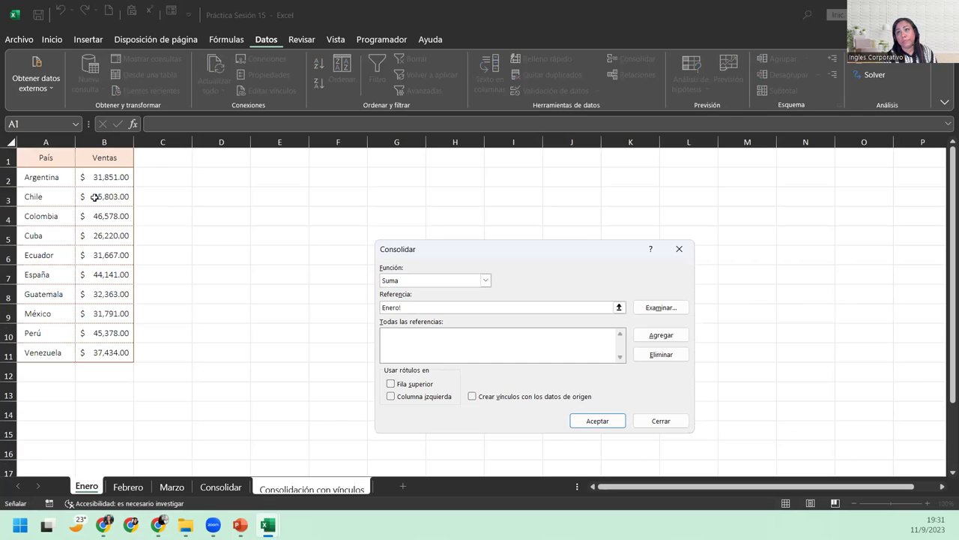
drag(54, 153, 103, 350)
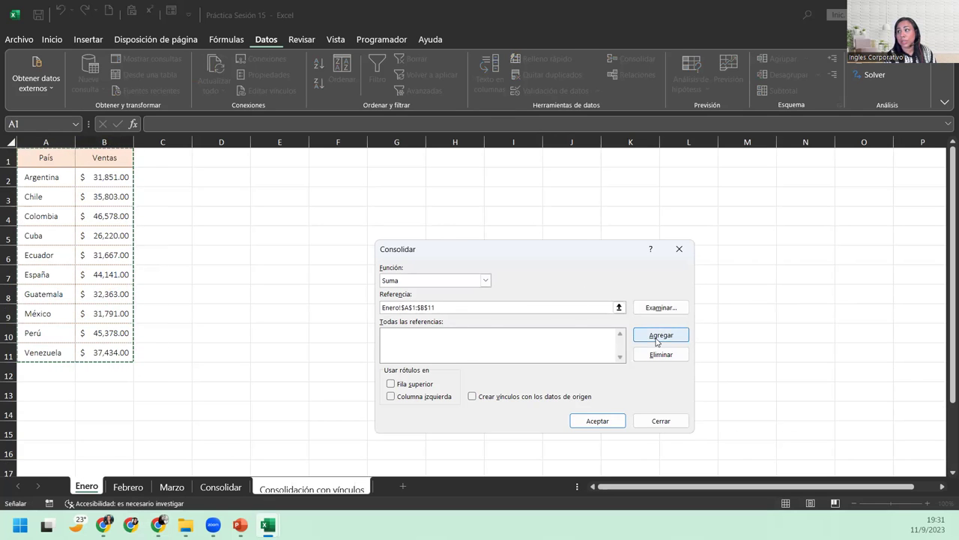
click(659, 337)
click(129, 487)
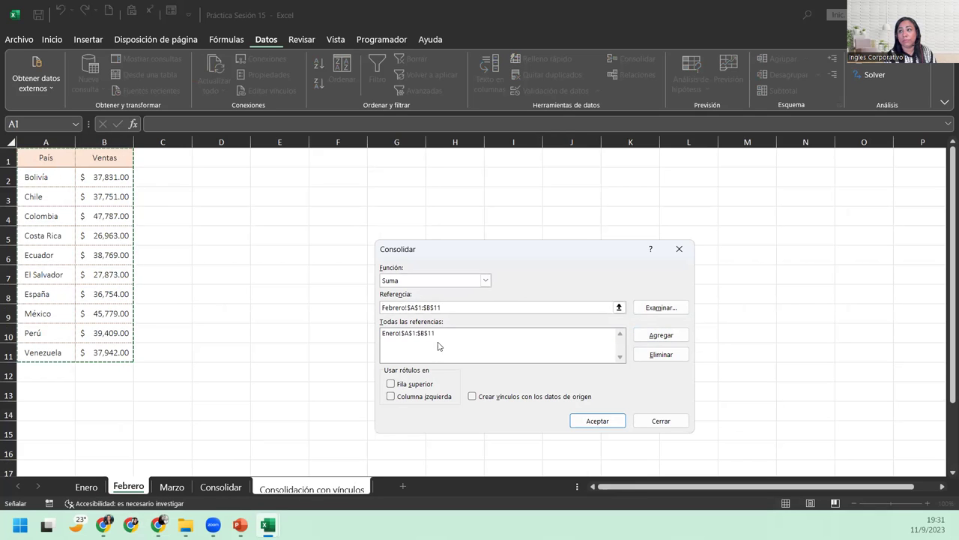
click(658, 336)
click(172, 487)
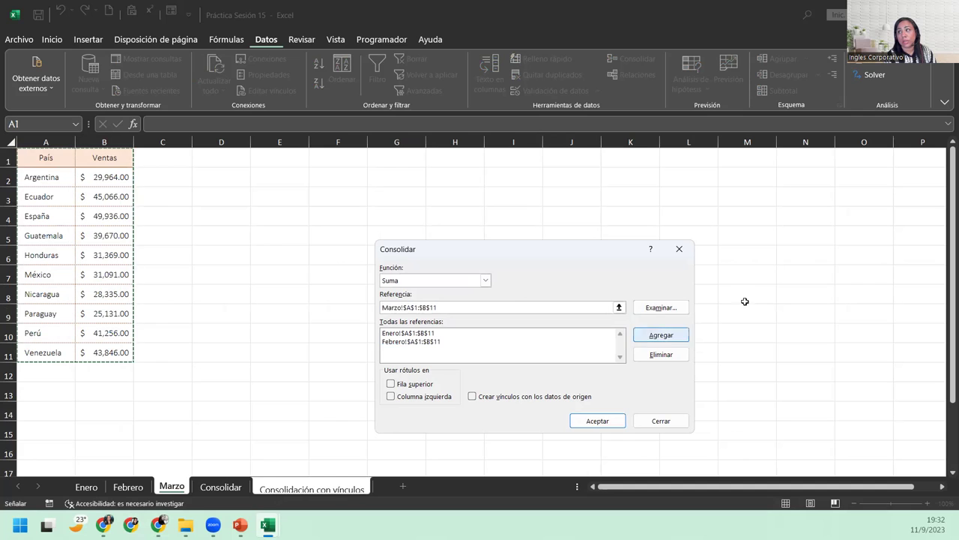
click(674, 334)
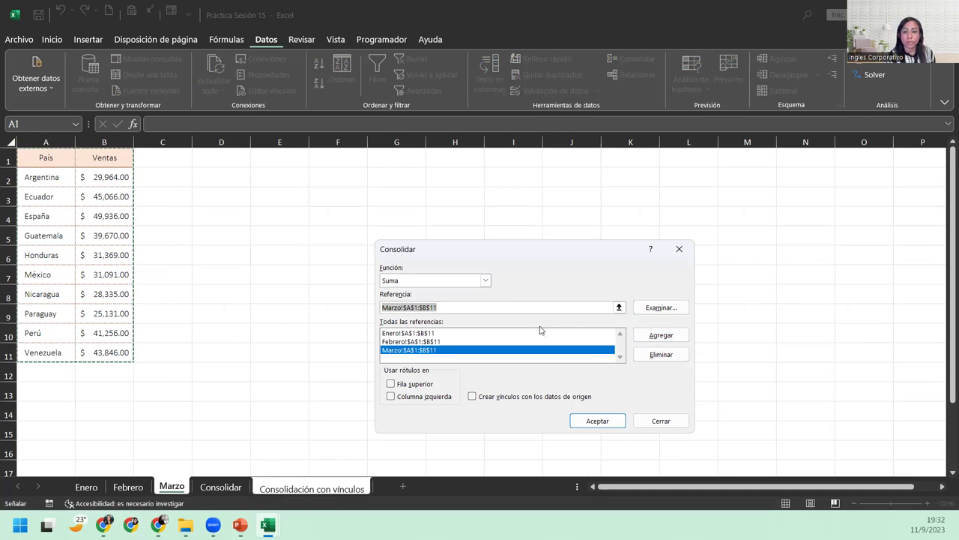
Step: Enable top-row and left-column labels plus links to the source data, then recheck the Marzo range
click(390, 384)
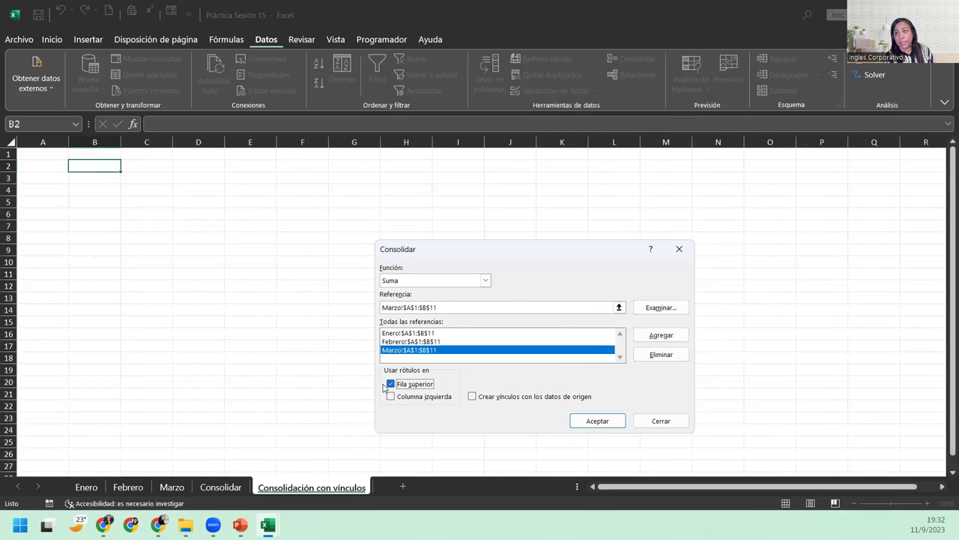
click(391, 396)
click(472, 396)
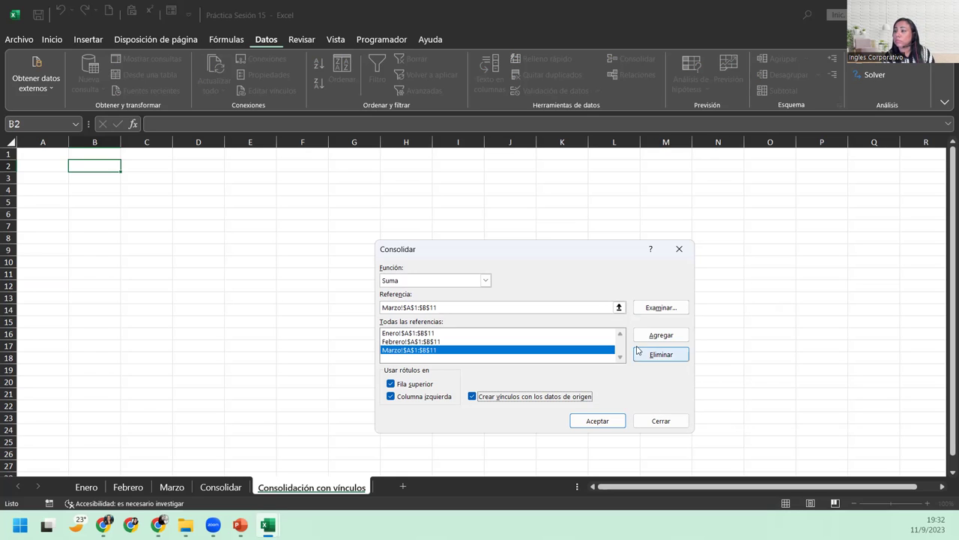
click(535, 305)
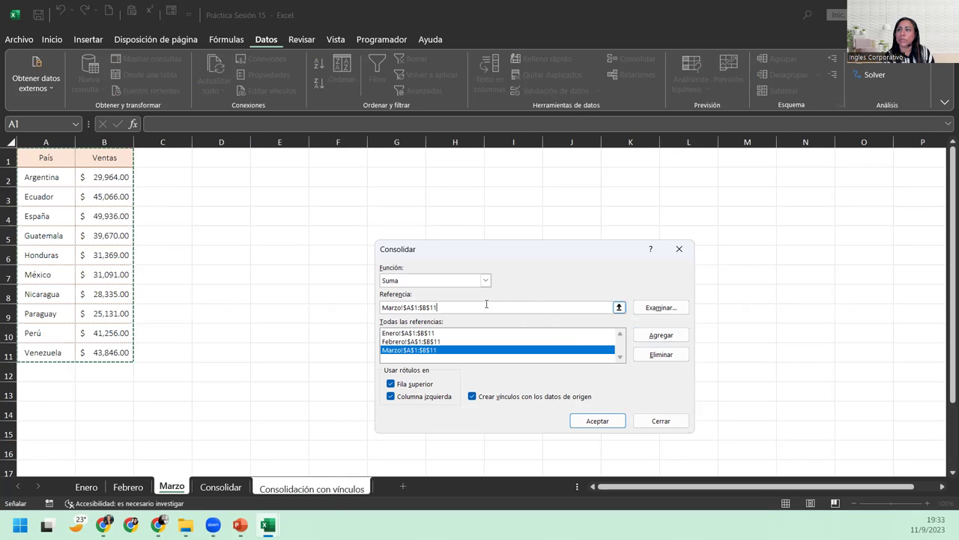
drag(489, 303, 365, 305)
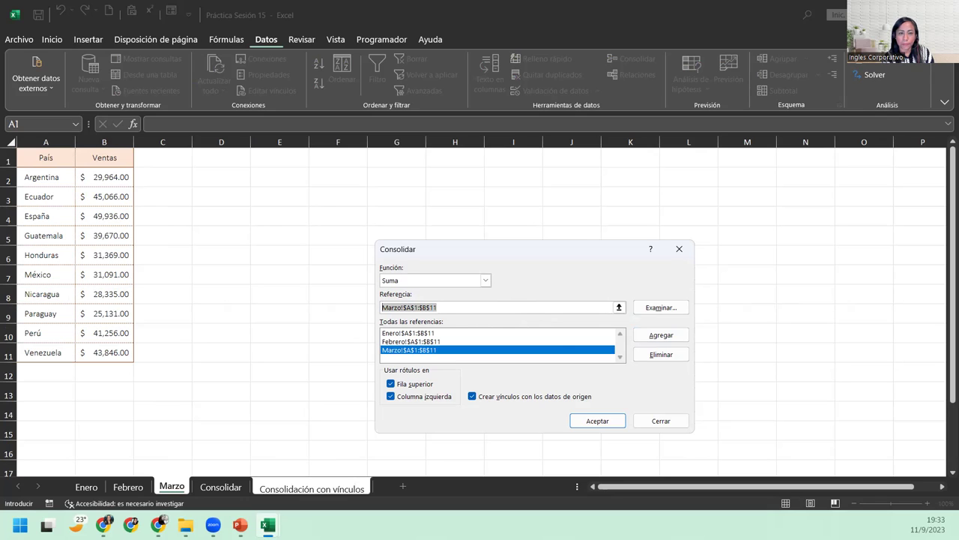
click(312, 488)
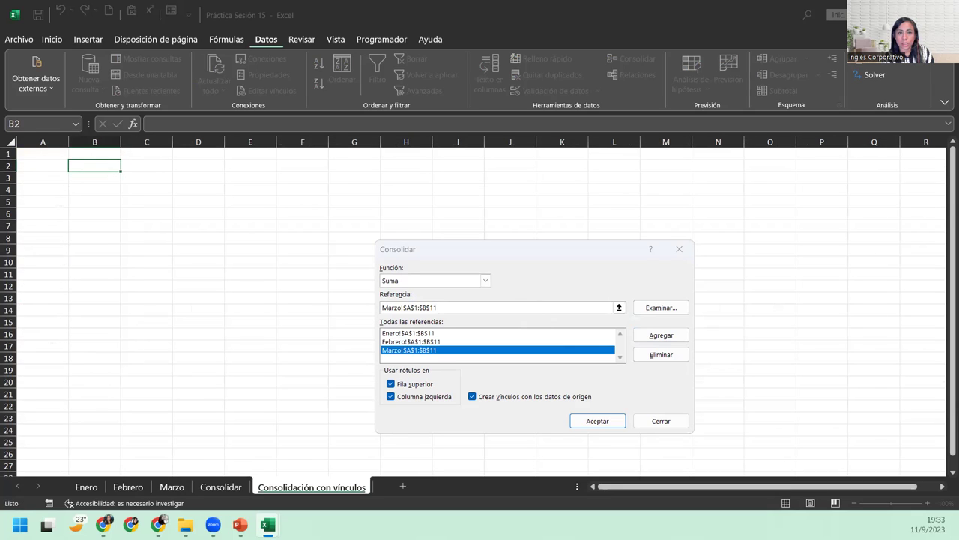
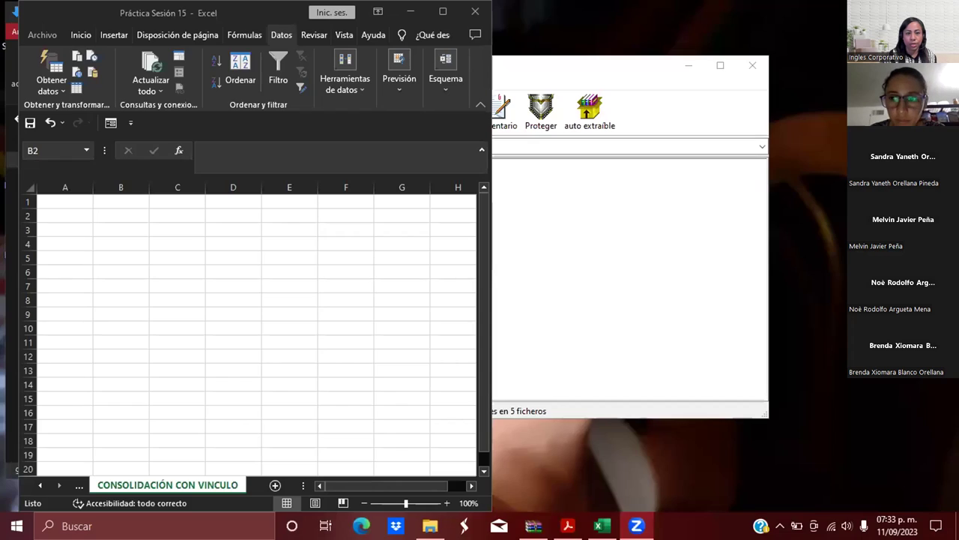
Step: Bring the workbook to the front and look at the archive of branch workbooks
click(198, 483)
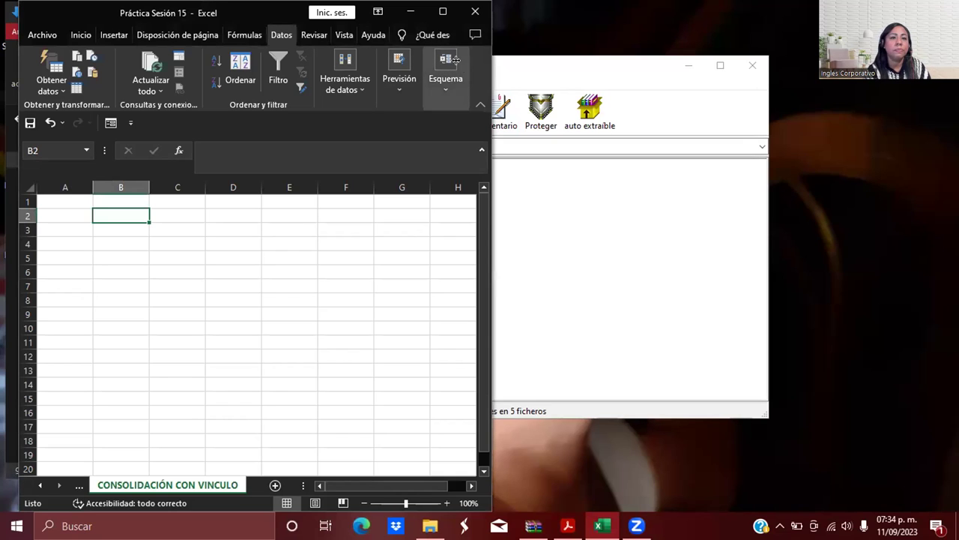
click(402, 243)
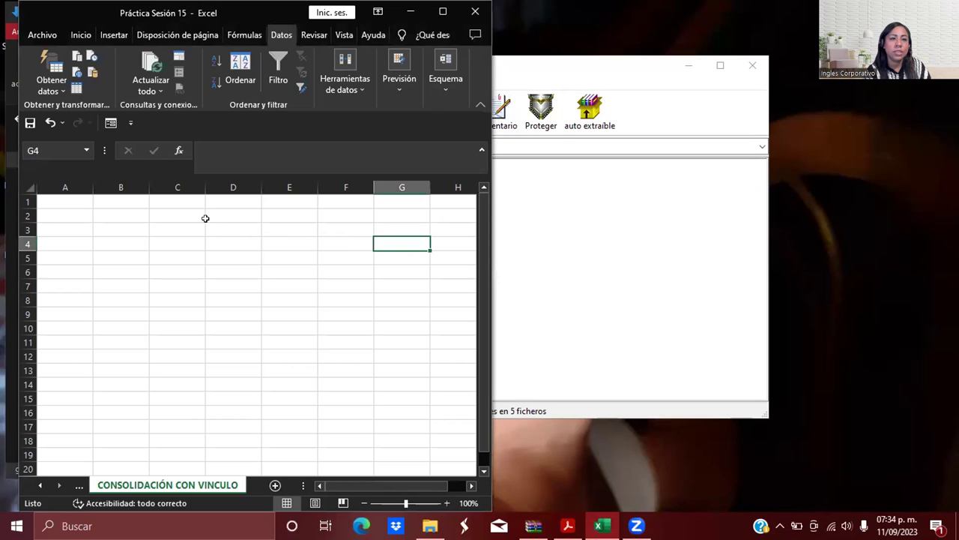
click(180, 203)
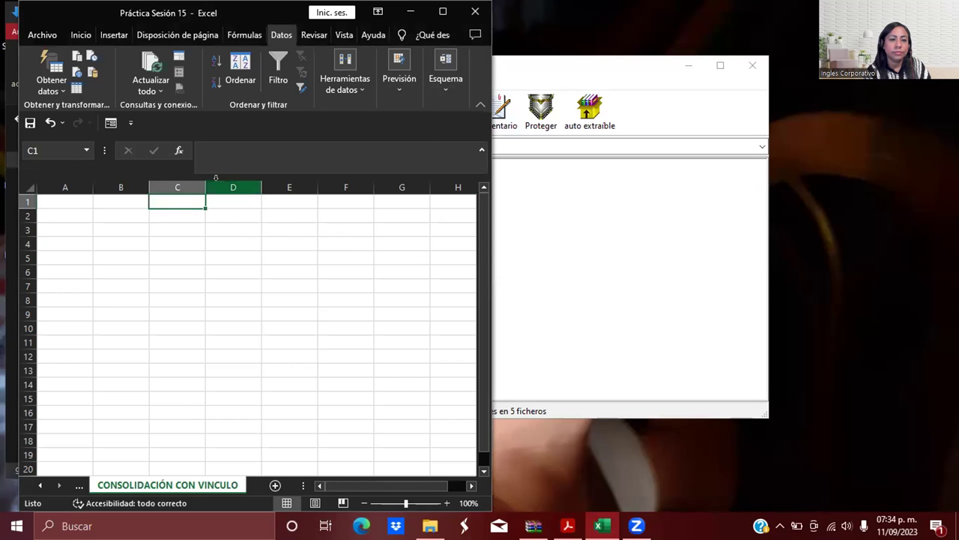
click(629, 185)
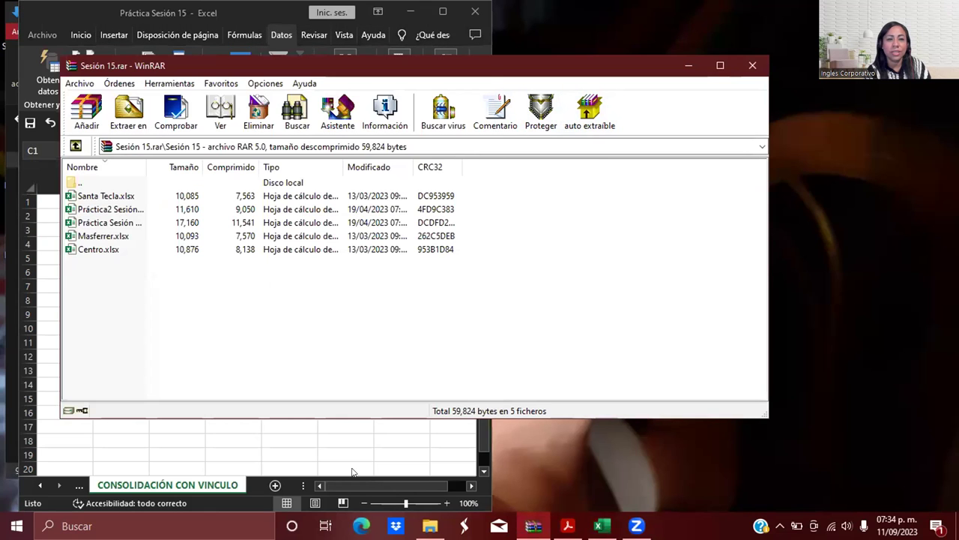
click(378, 456)
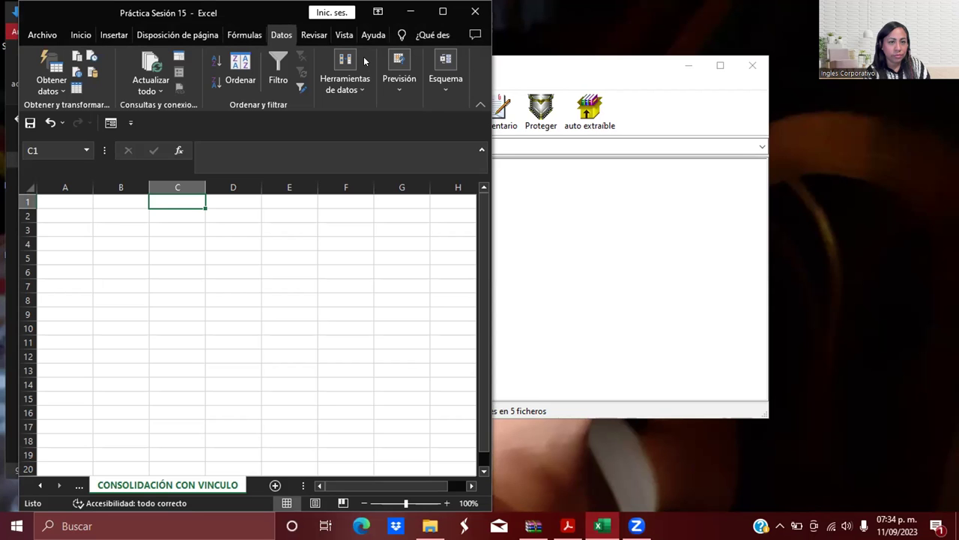
Step: Maximize the workbook, select B2 as the destination, and open Consolidar with Suma
double_click(147, 15)
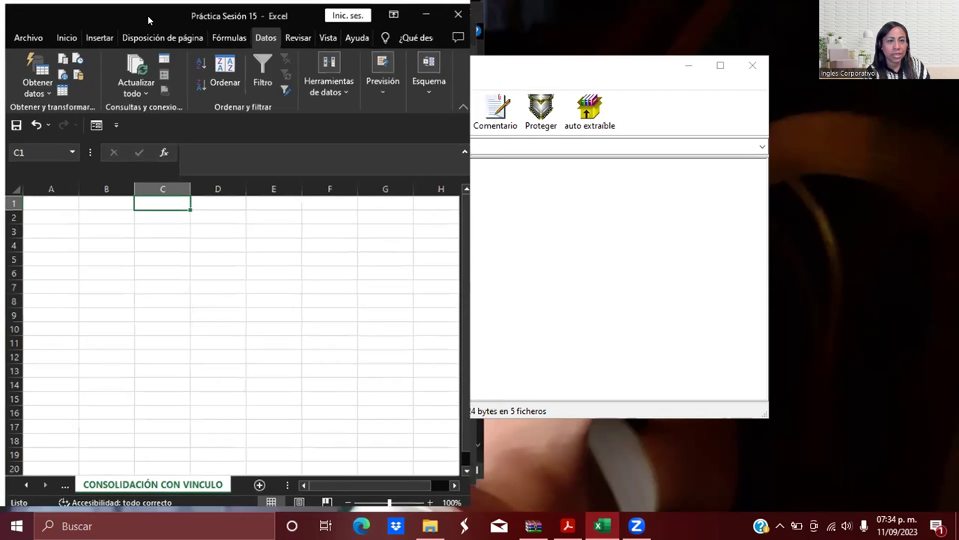
click(107, 212)
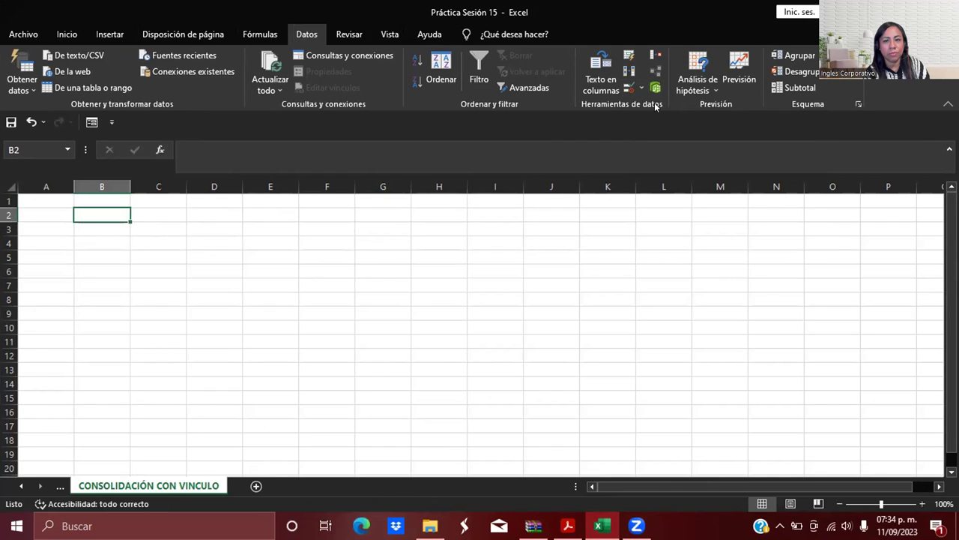
click(630, 73)
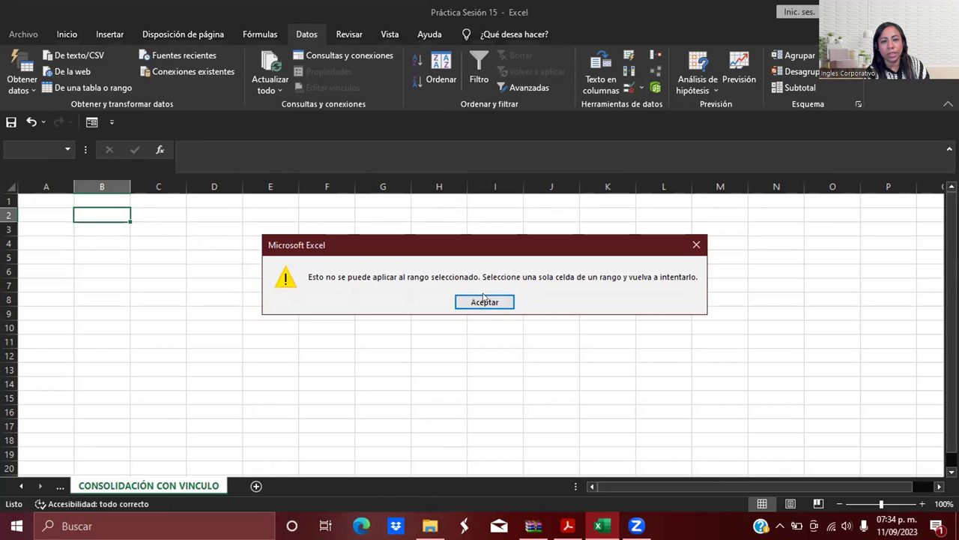
click(484, 300)
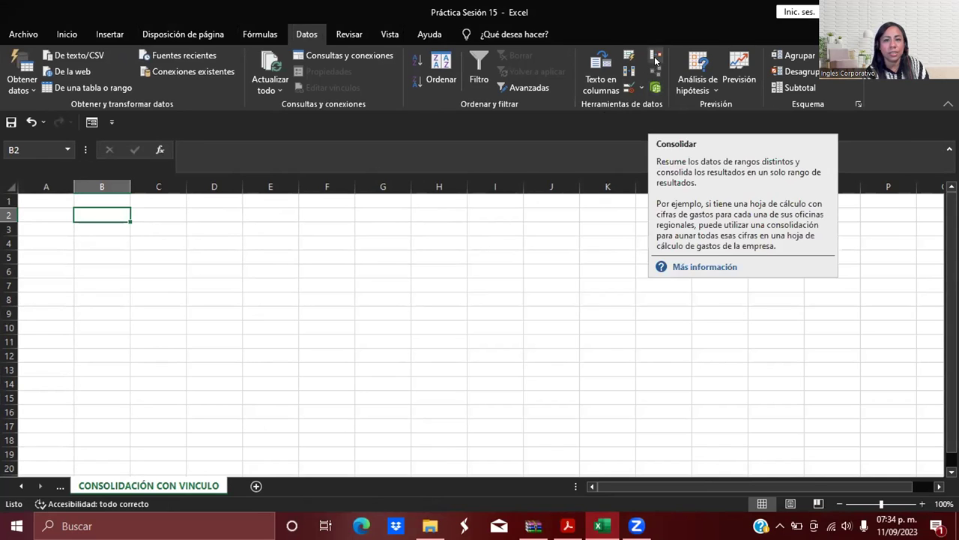
click(655, 60)
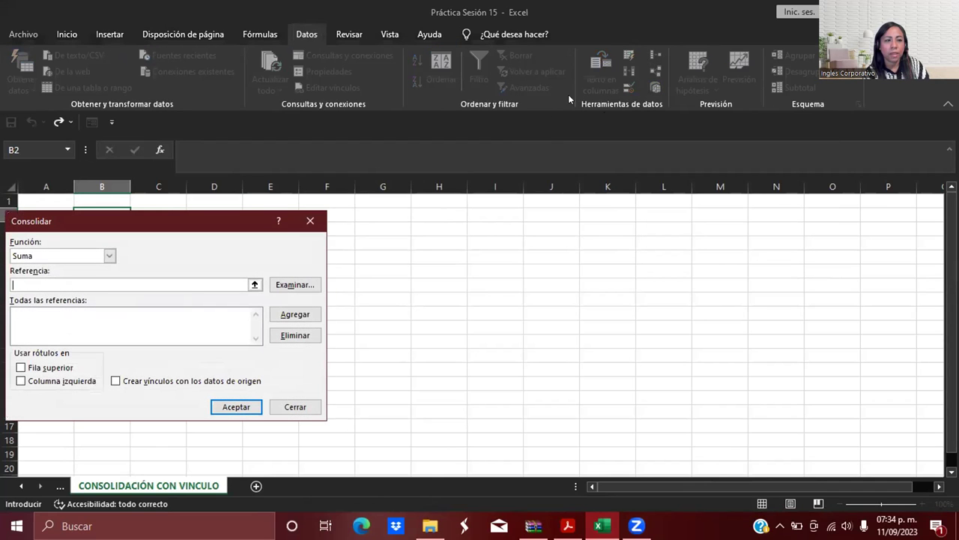
Step: Add the Enero range $A$1:$B$11 to the consolidation references
click(19, 487)
click(19, 488)
click(19, 487)
click(19, 487)
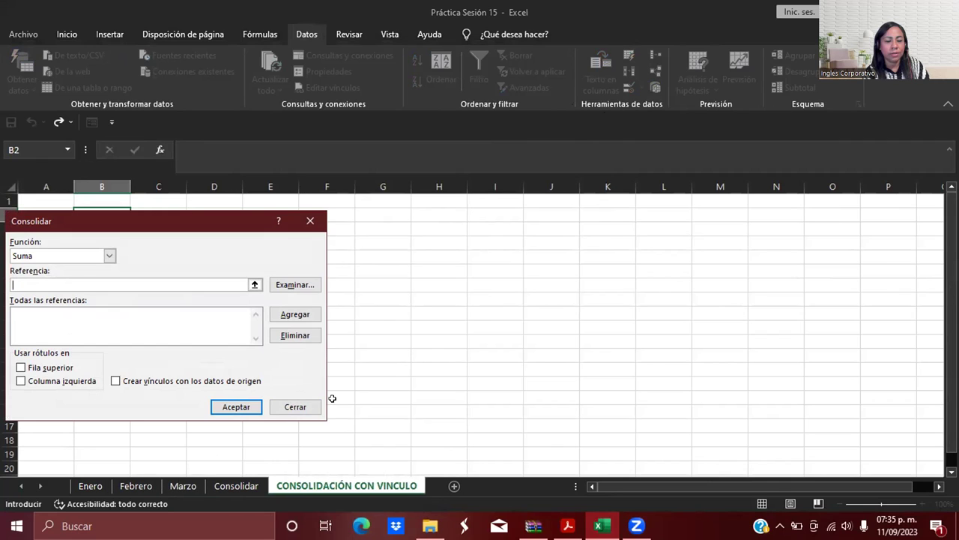
click(90, 487)
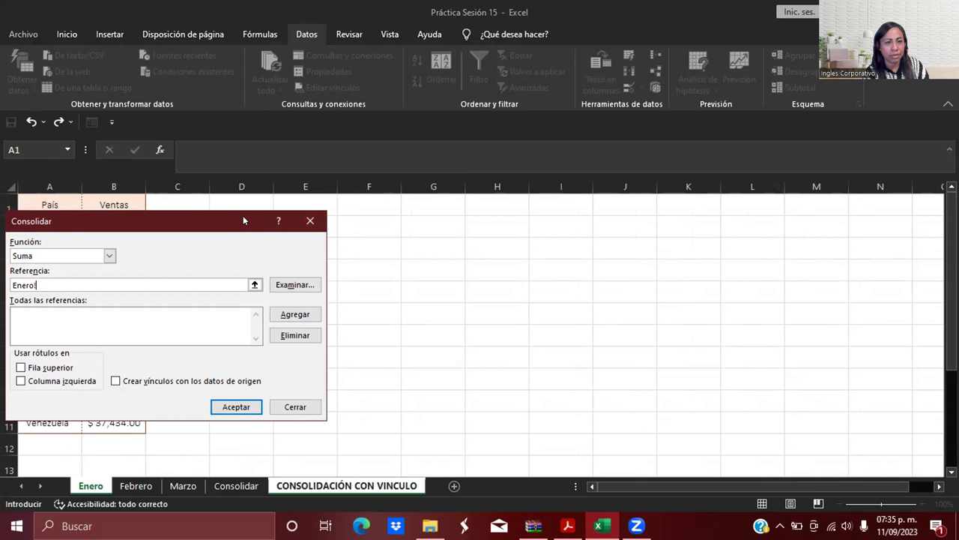
drag(247, 220, 517, 204)
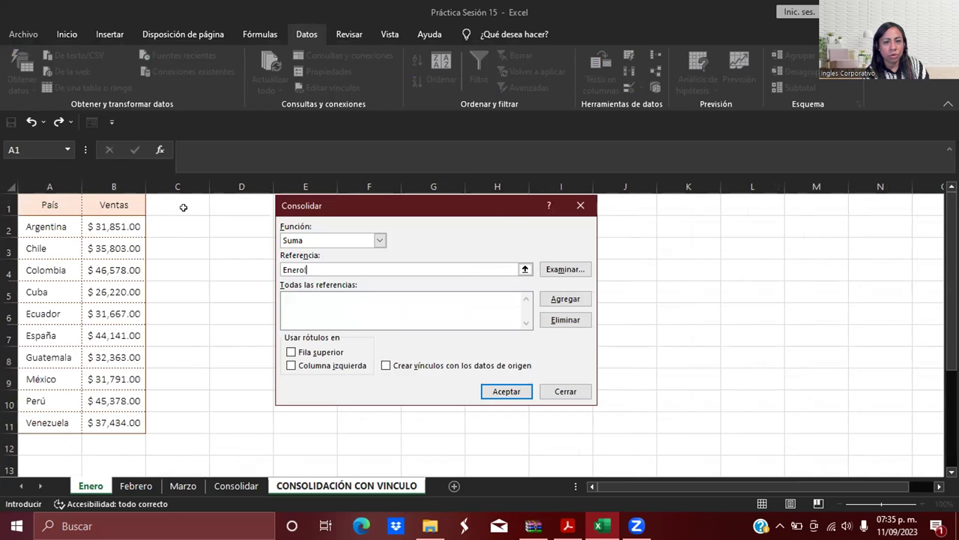
drag(49, 203, 116, 423)
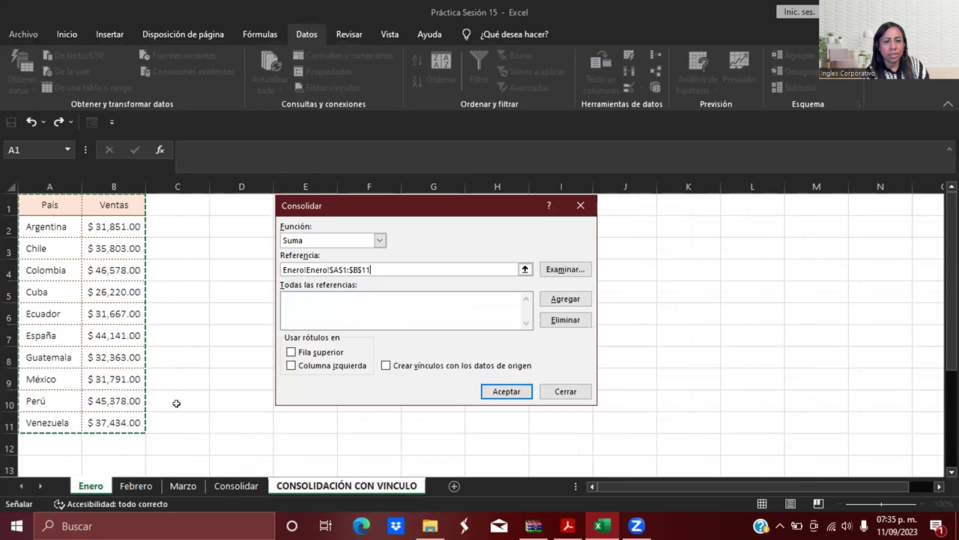
click(564, 299)
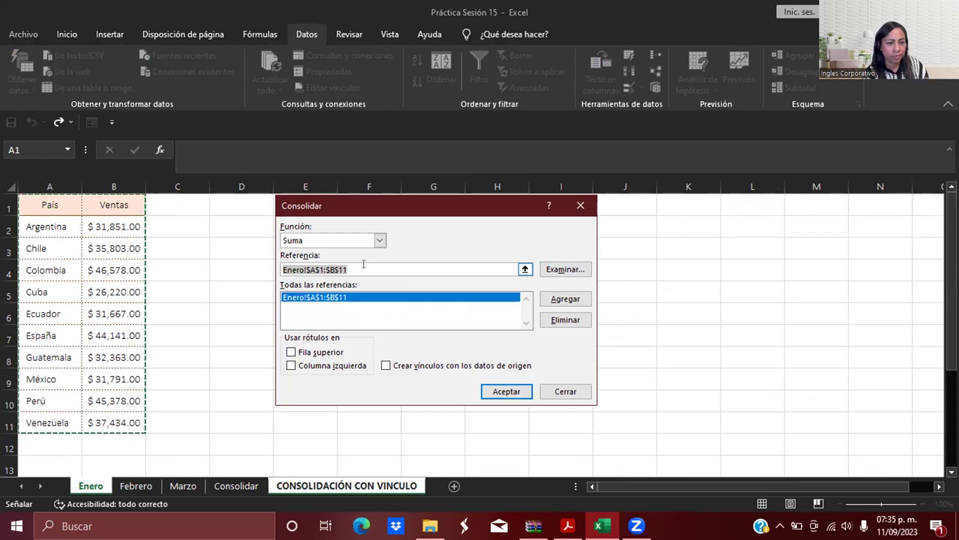
Step: Add the Febrero and Marzo ranges $A$1:$B$11 to the reference list
key(BackSpace)
click(139, 485)
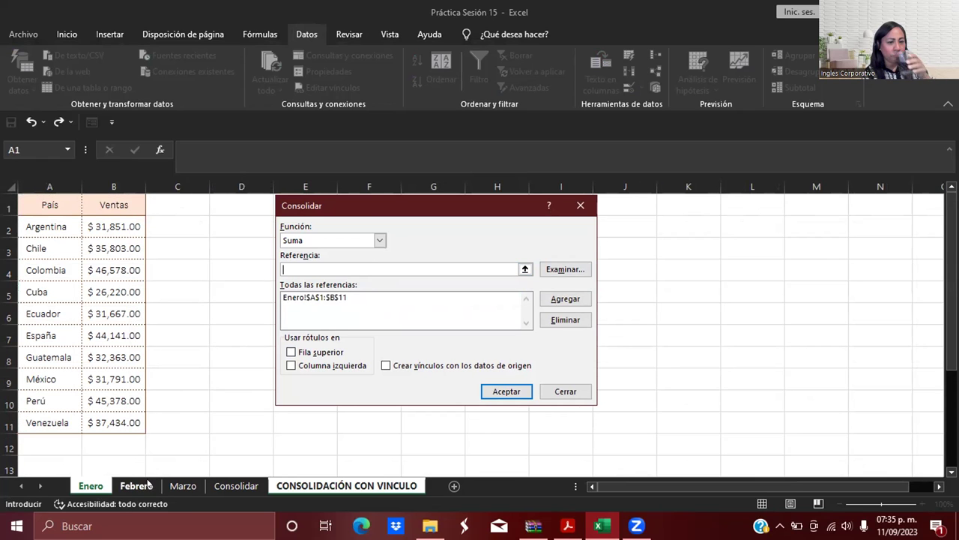
drag(60, 205, 107, 411)
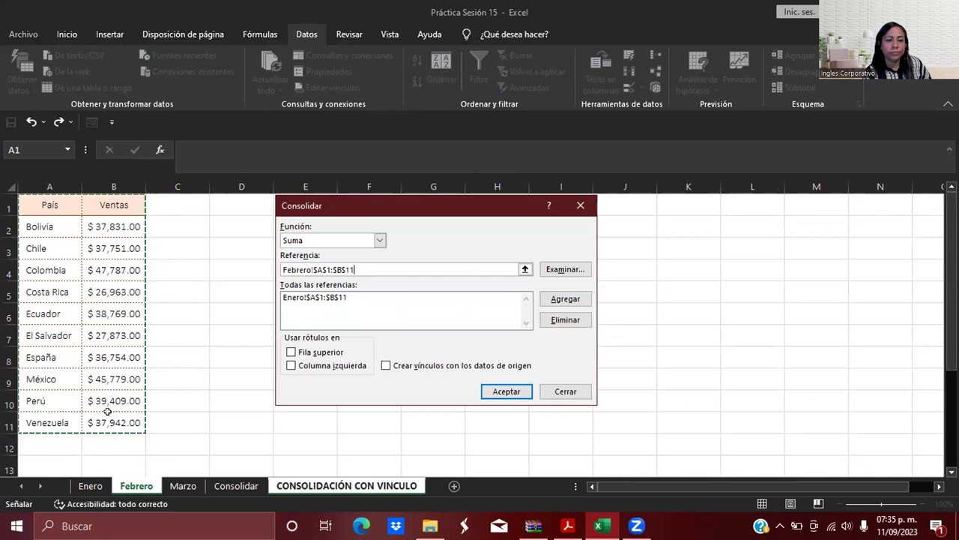
click(567, 301)
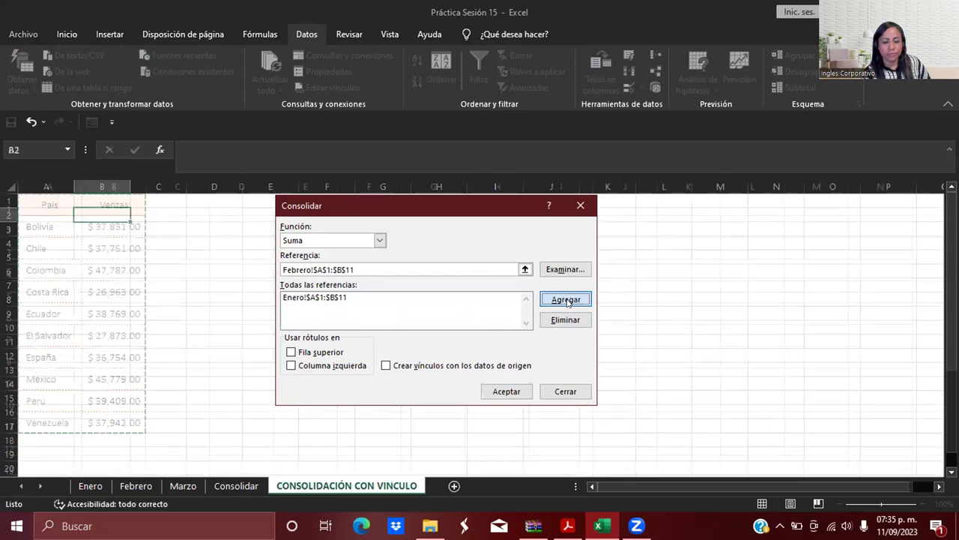
click(567, 301)
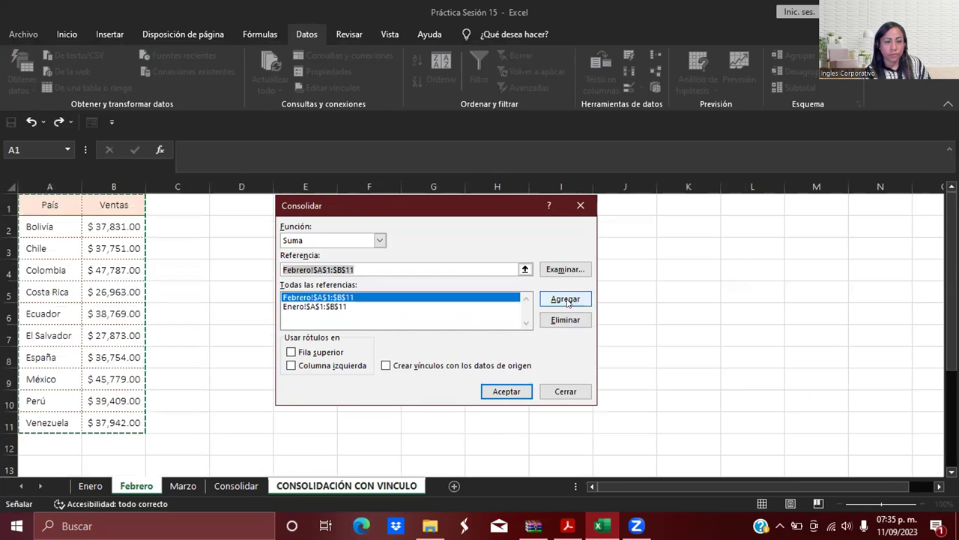
click(183, 486)
mouse_move(62, 219)
mouse_down()
mouse_move(111, 321)
mouse_move(112, 423)
mouse_up()
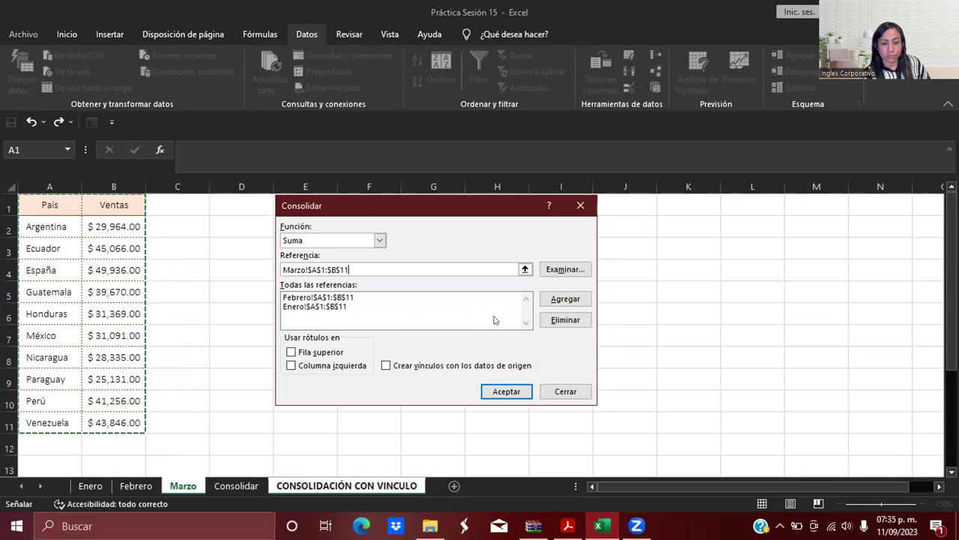
click(577, 299)
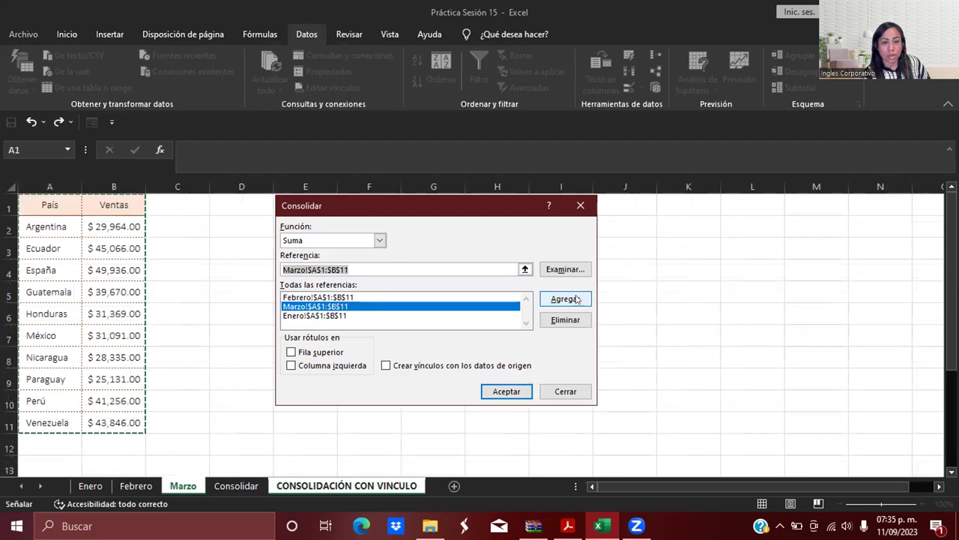
Step: Enable Fila superior, Columna izquierda and Crear vínculos, then run the consolidation
click(289, 352)
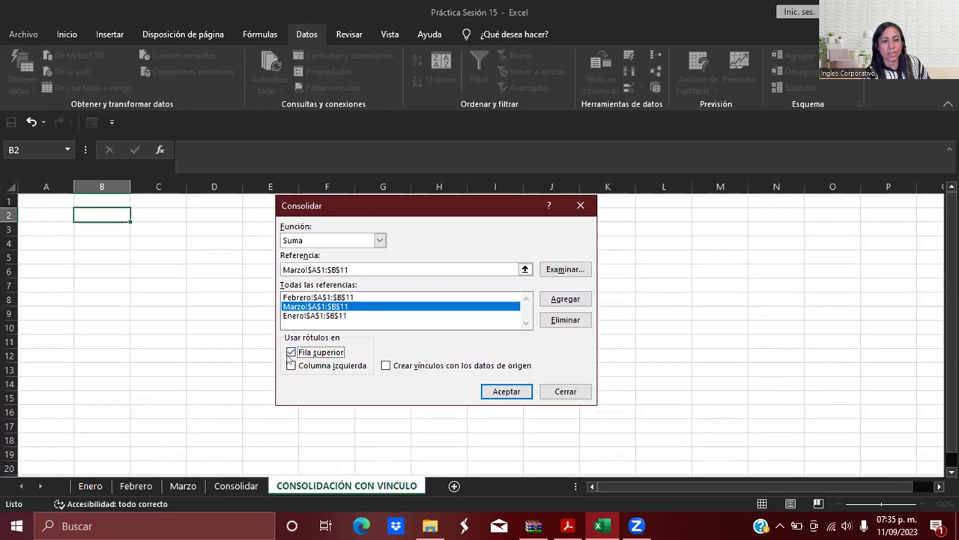
click(291, 365)
click(386, 365)
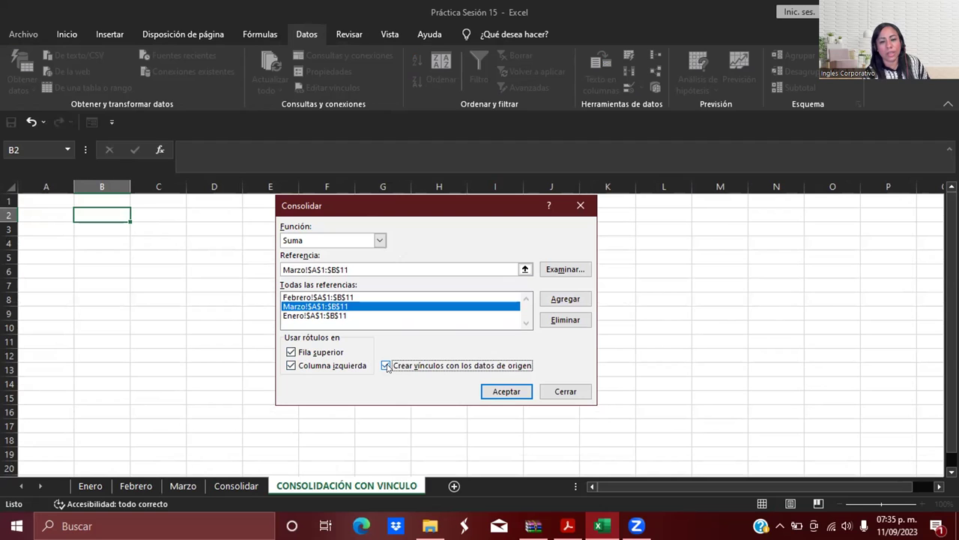
click(507, 390)
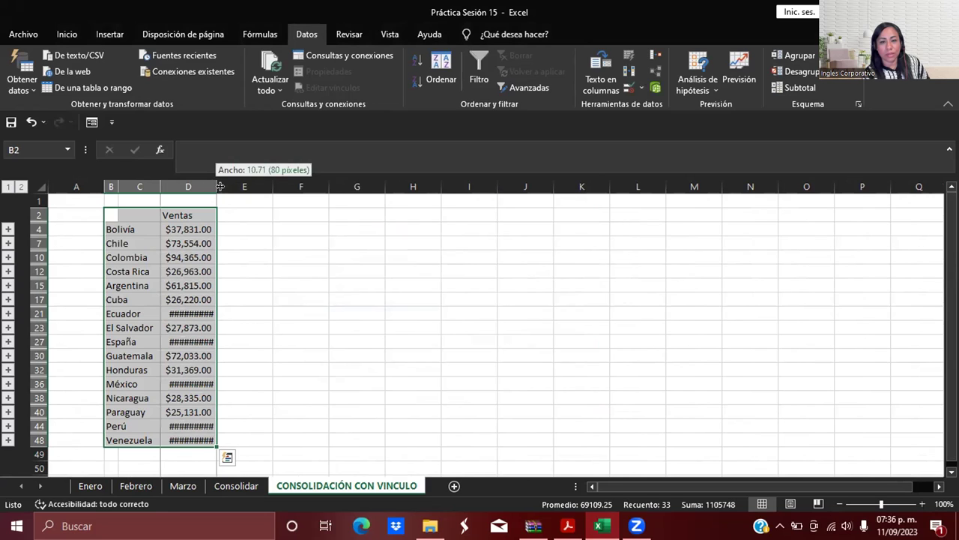
Step: Autofit column D so Ventas totals like Ecuador's $115,502.00 show in full
drag(216, 186, 228, 186)
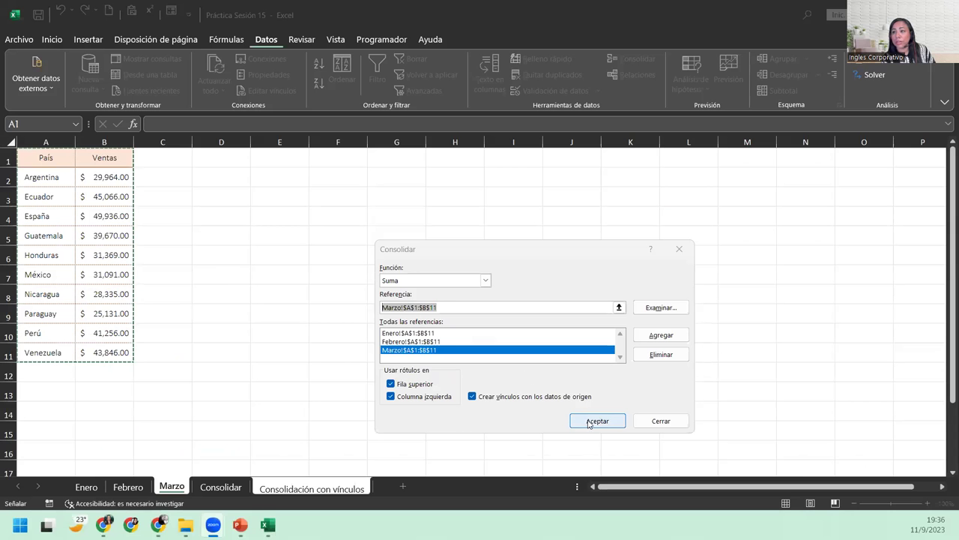
click(586, 422)
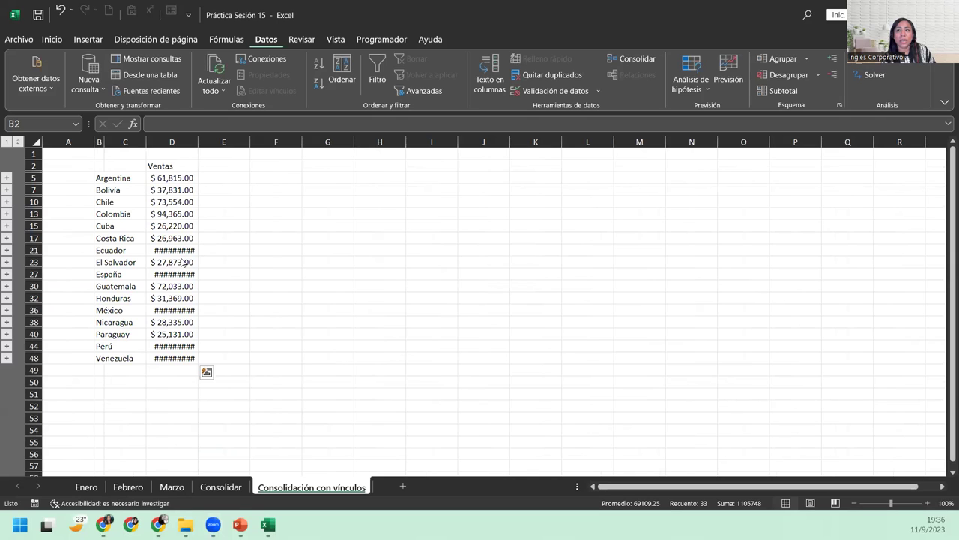
key(ctrl+a)
double_click(198, 141)
click(190, 239)
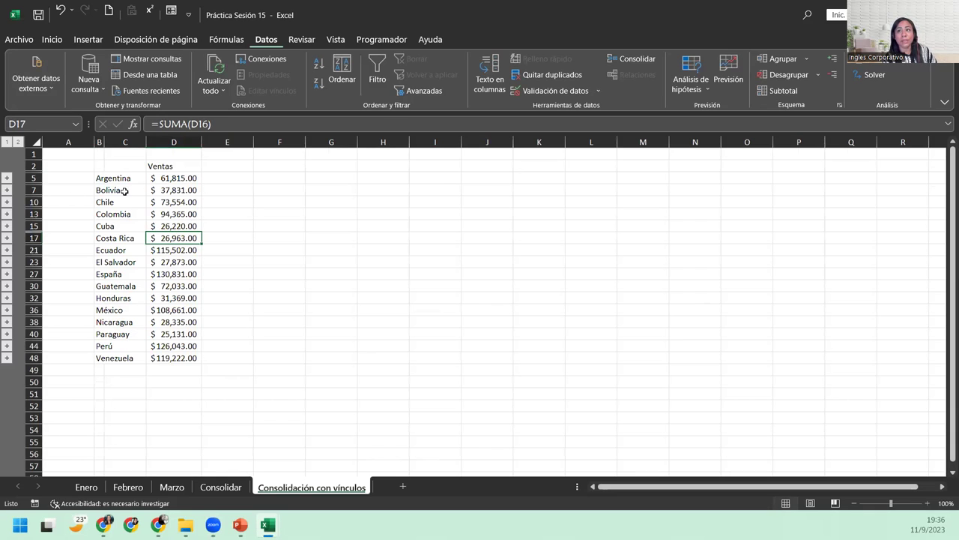
click(6, 178)
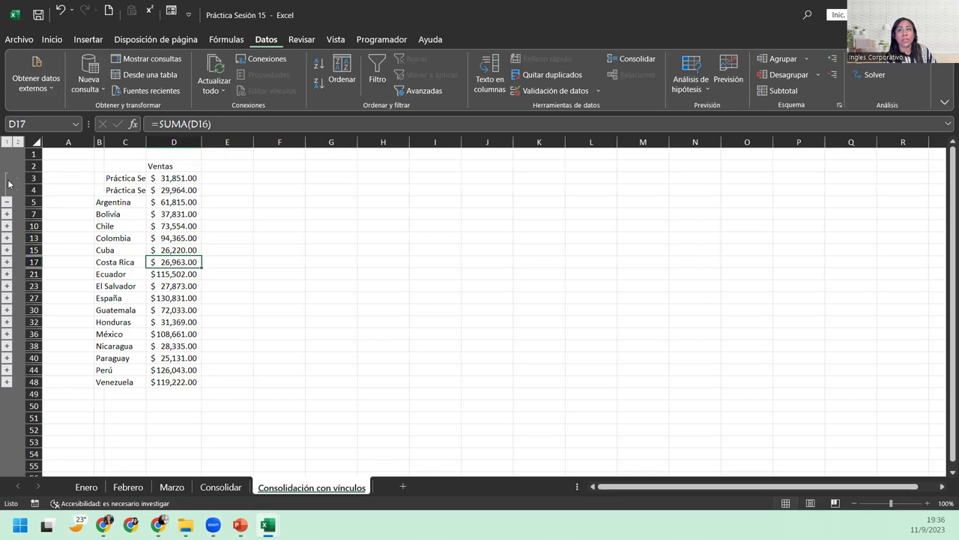
double_click(148, 142)
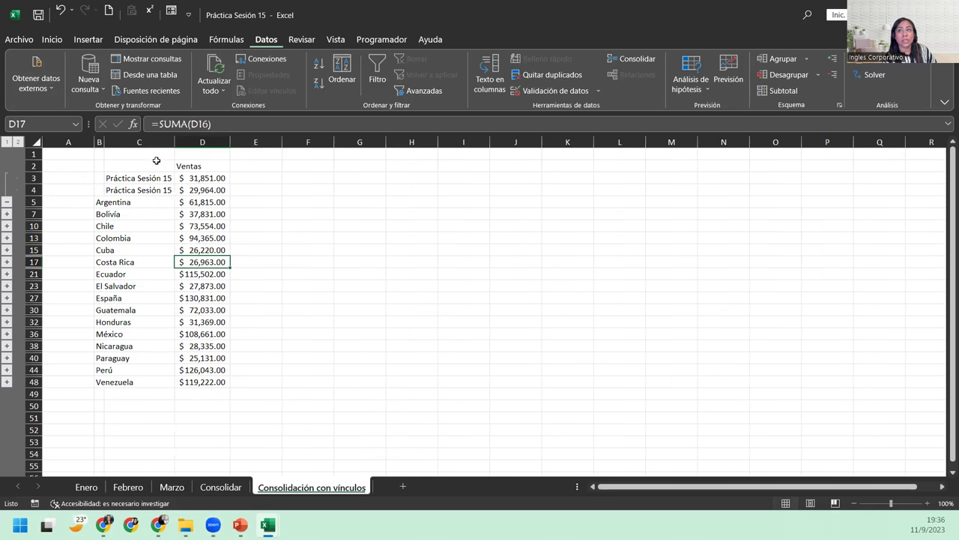
click(191, 179)
click(193, 188)
click(194, 182)
click(194, 188)
click(194, 175)
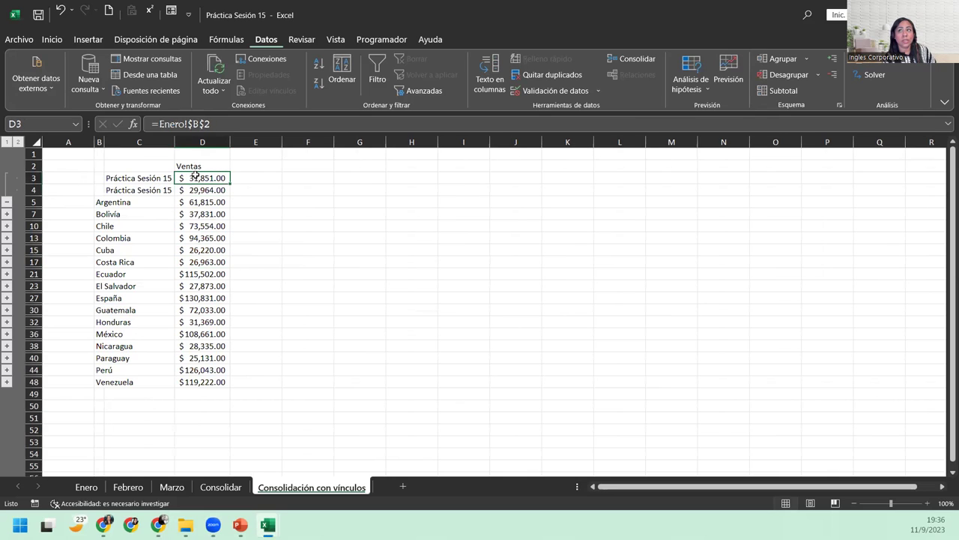
click(198, 190)
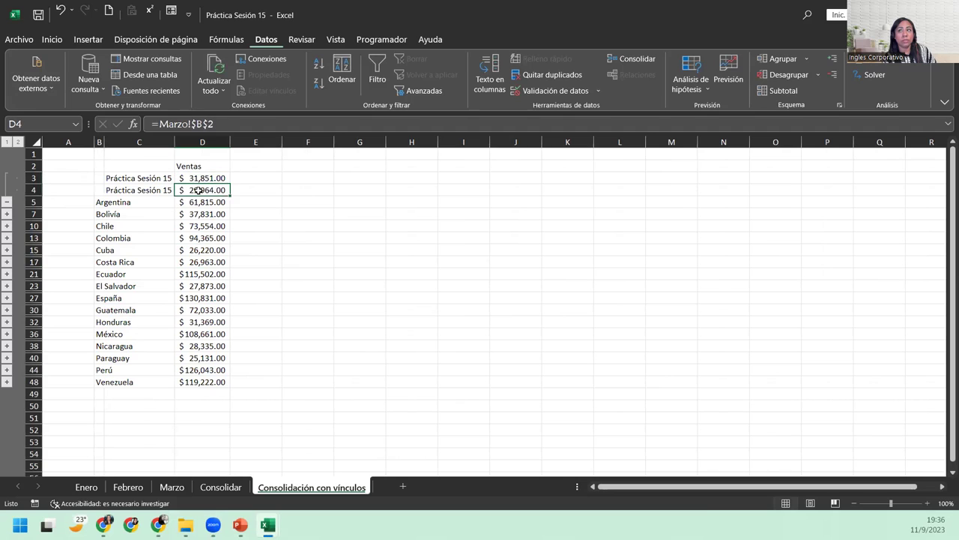
click(7, 202)
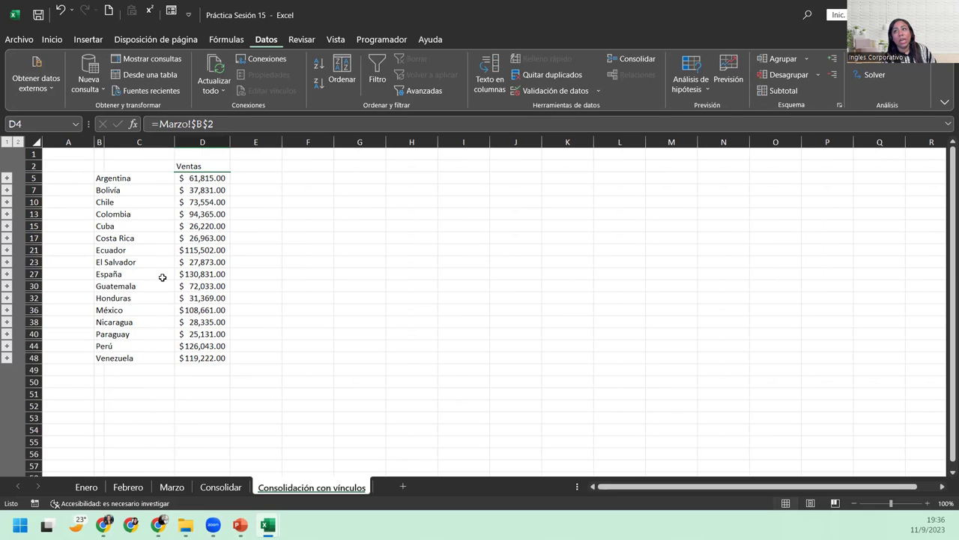
click(203, 178)
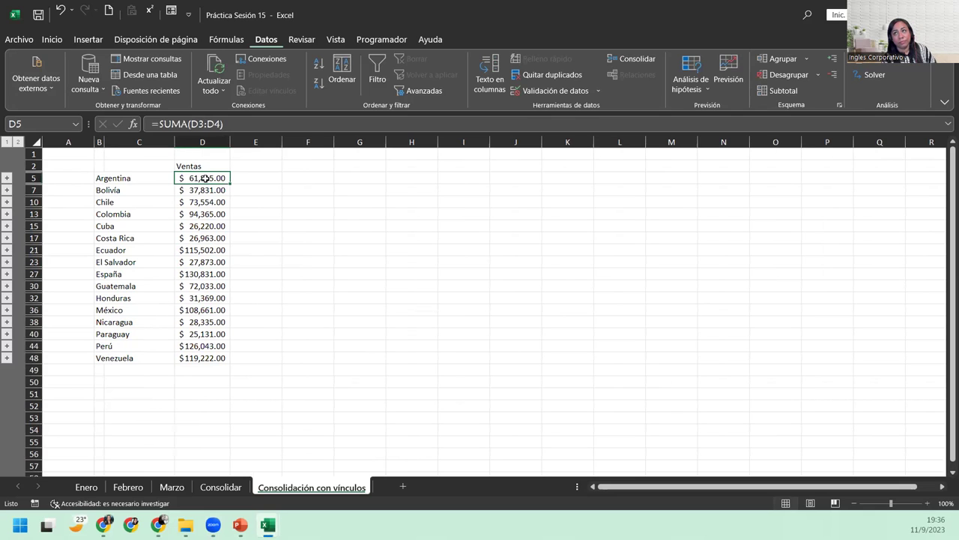
click(7, 178)
click(212, 187)
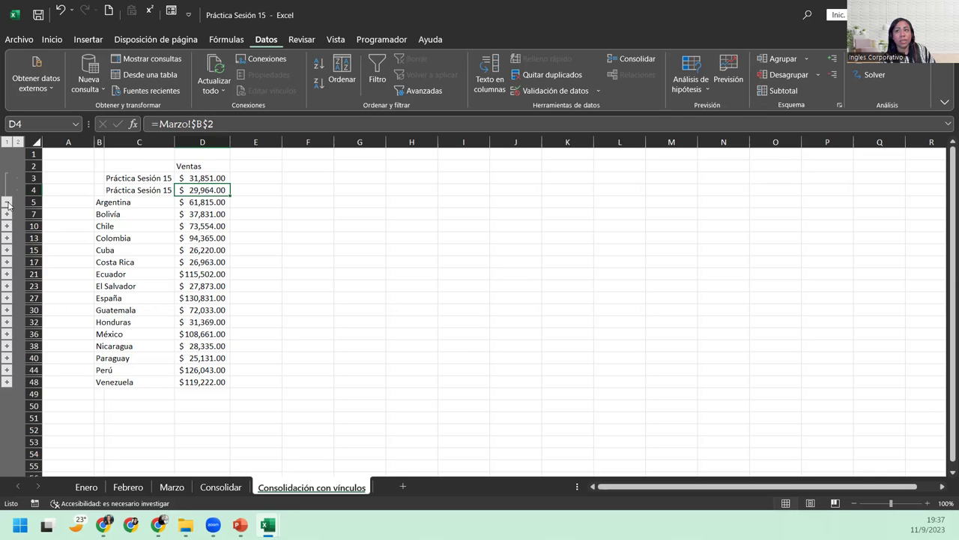
click(7, 202)
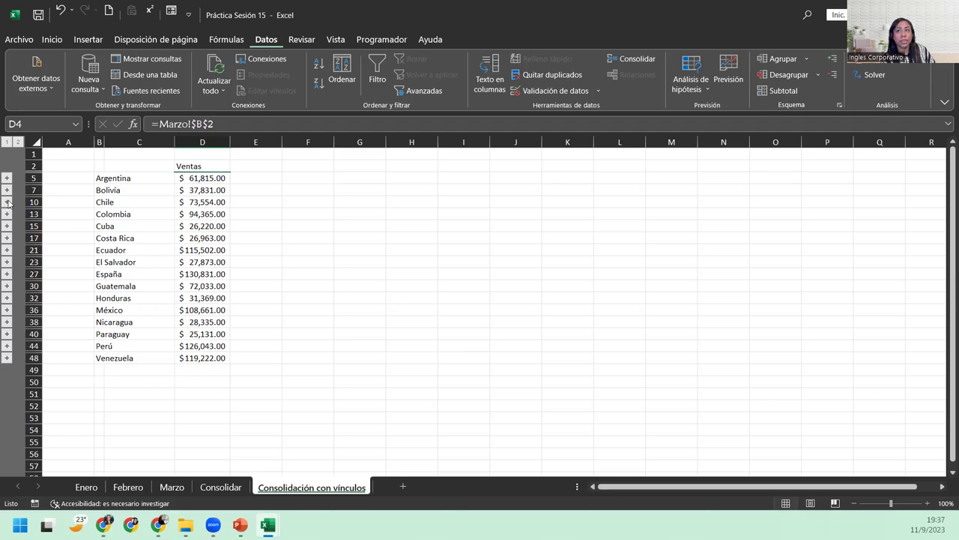
click(7, 177)
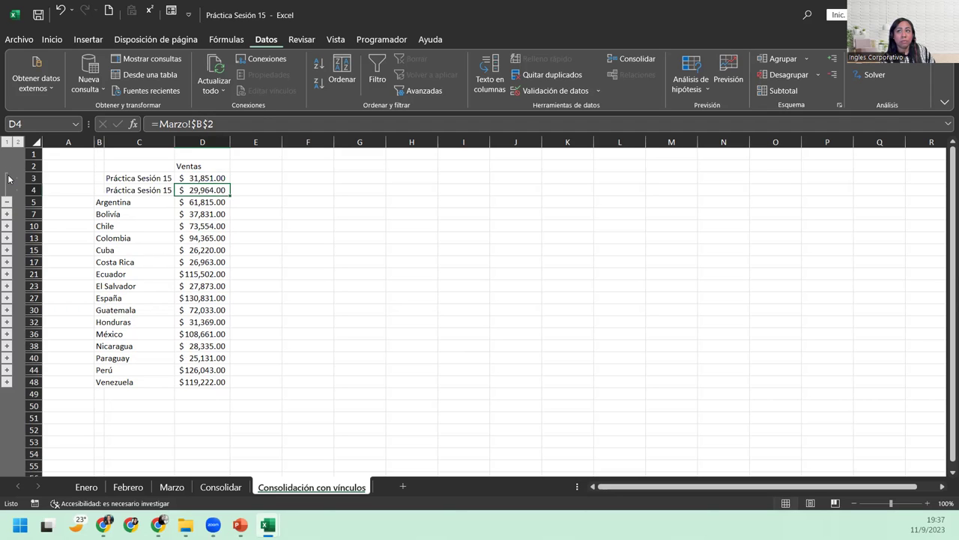
click(200, 176)
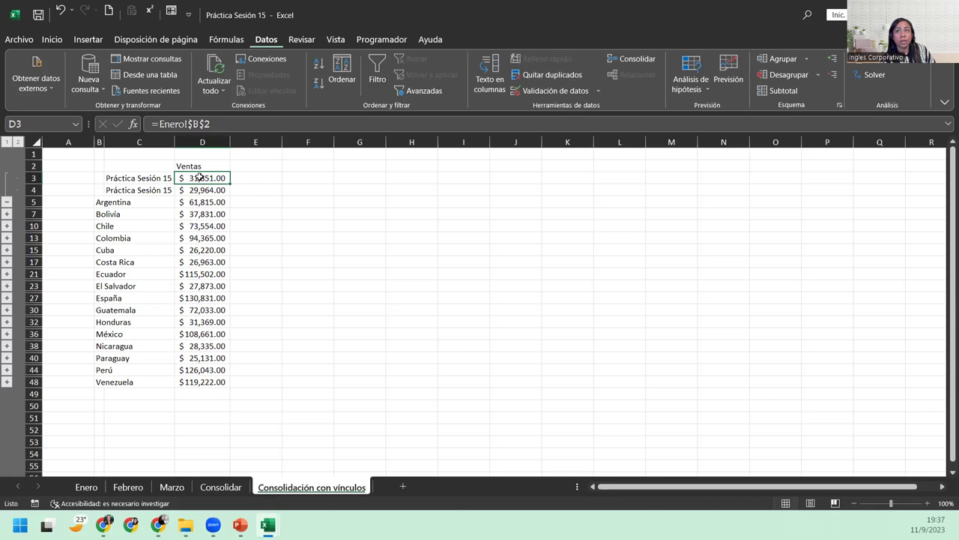
click(200, 191)
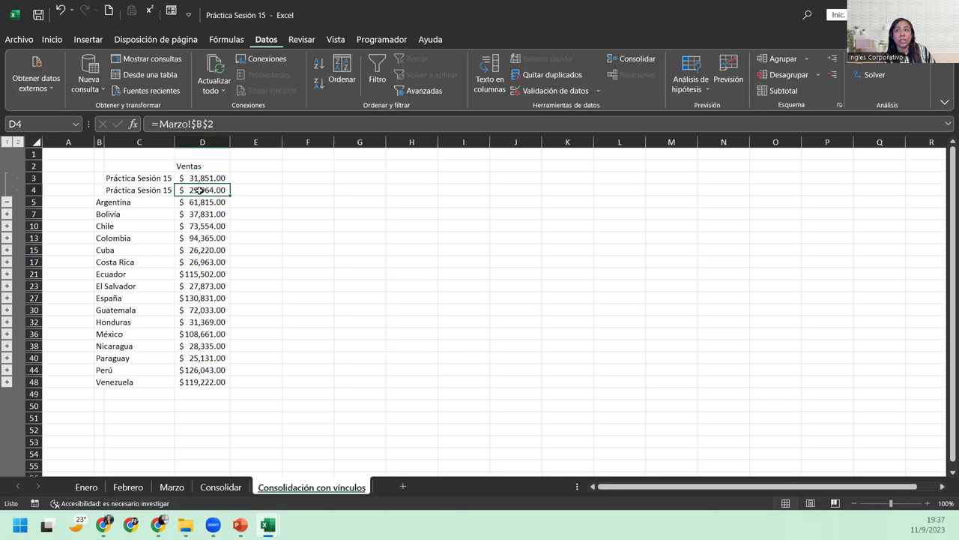
click(199, 179)
click(200, 185)
click(200, 175)
click(200, 188)
Step: Change Argentina's March sales in Marzo!B2 from 29964 to 79964, then return to Consolidación con vínculos
click(171, 487)
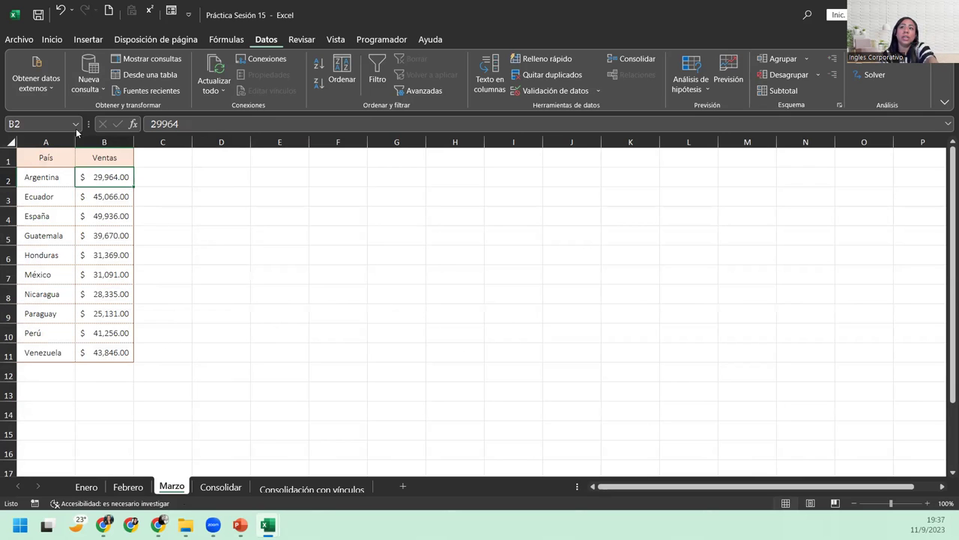
double_click(97, 172)
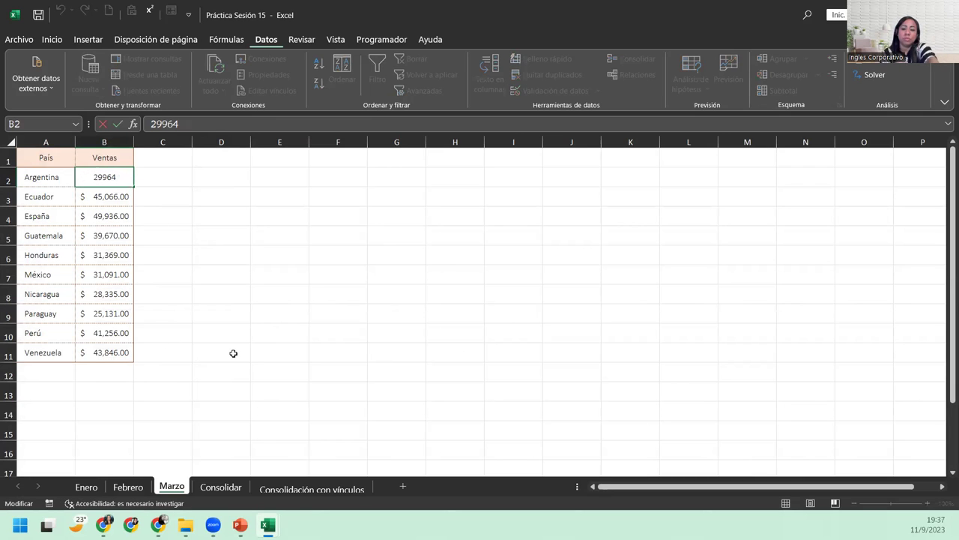
key(BackSpace)
text(7)
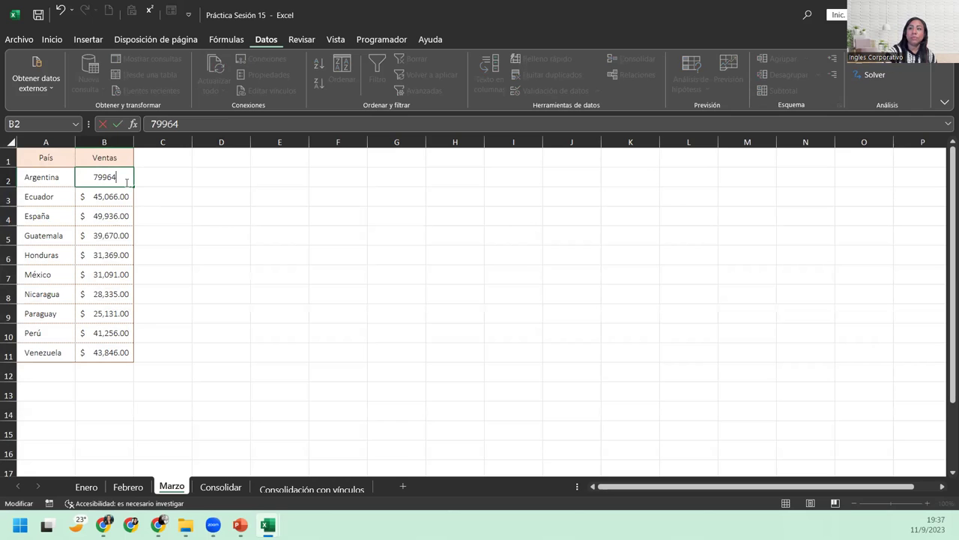
key(Return)
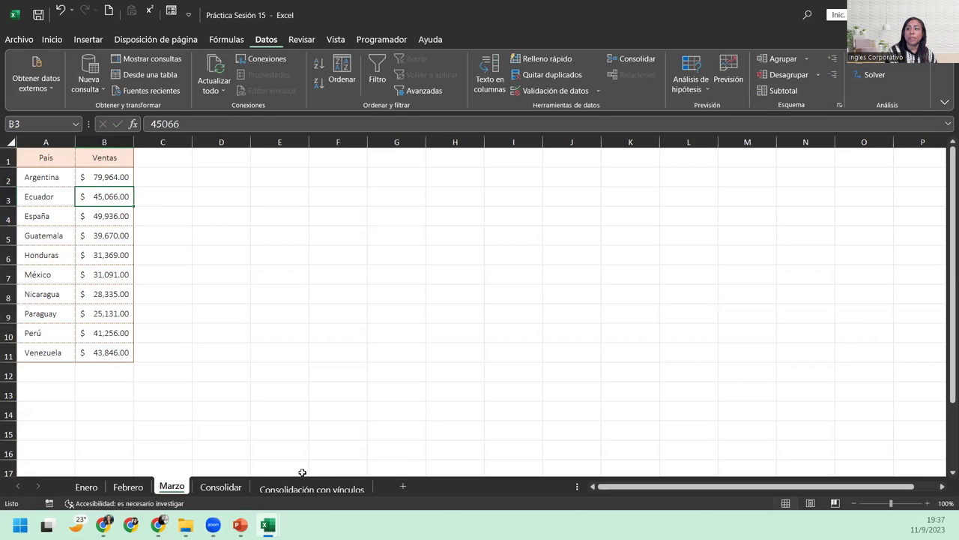
click(305, 491)
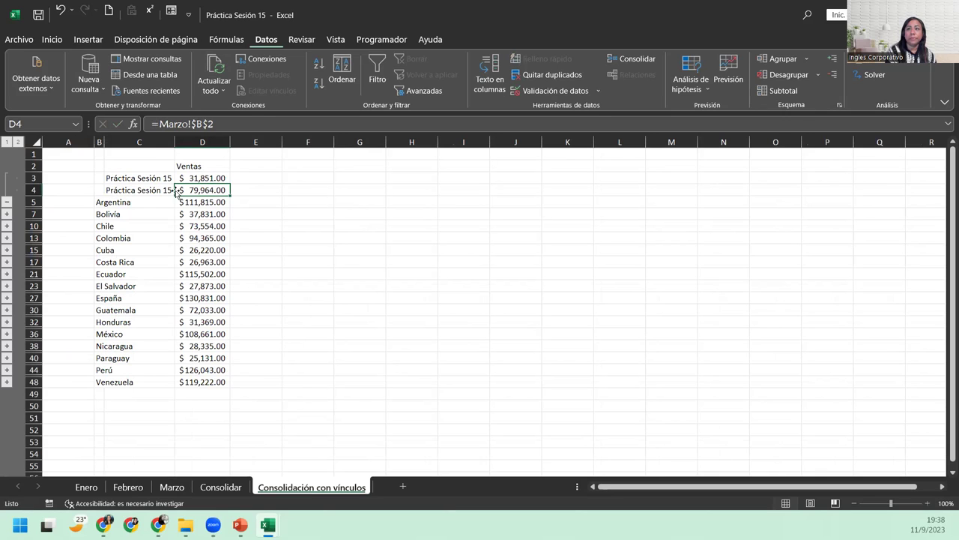
Step: Collapse Argentina's group to show only totals and check its March figure on the Consolidar sheet
click(6, 202)
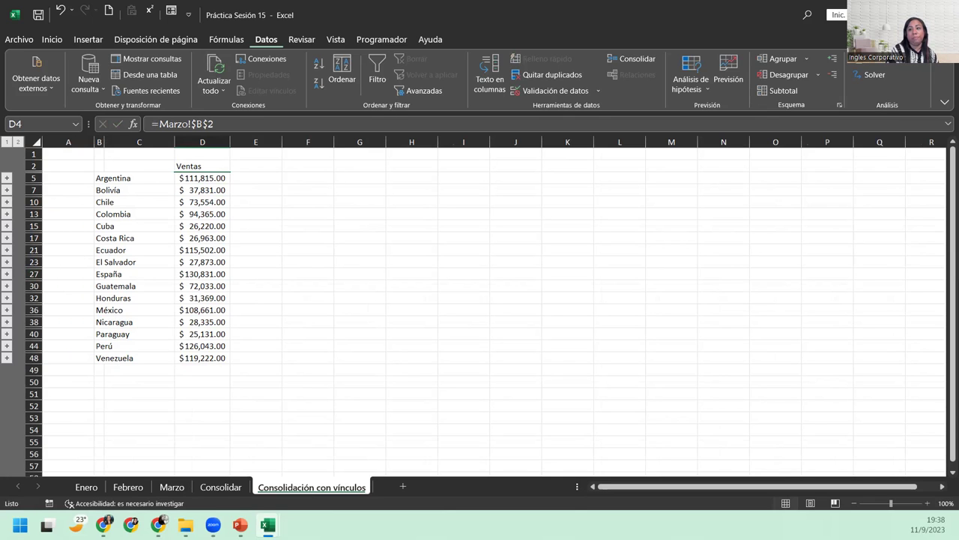
click(221, 486)
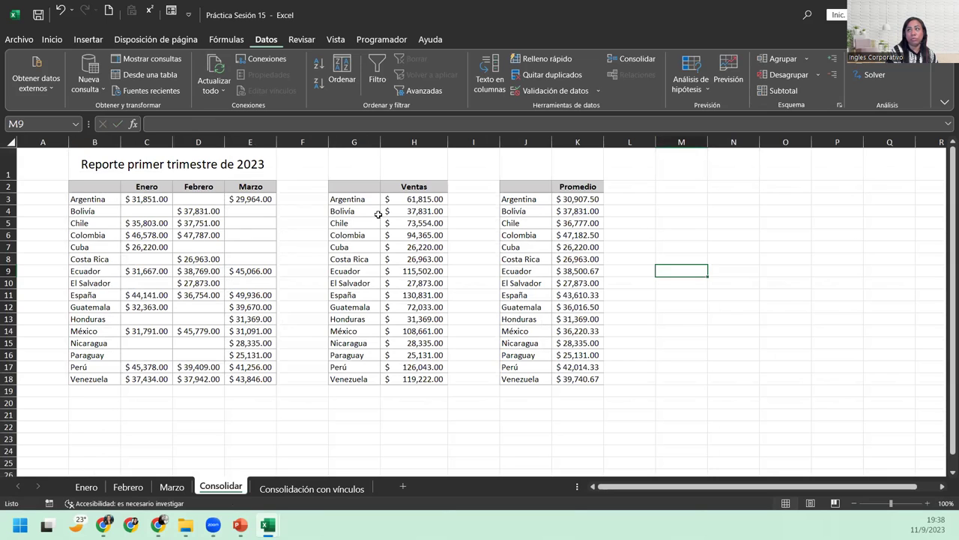
click(147, 213)
click(239, 199)
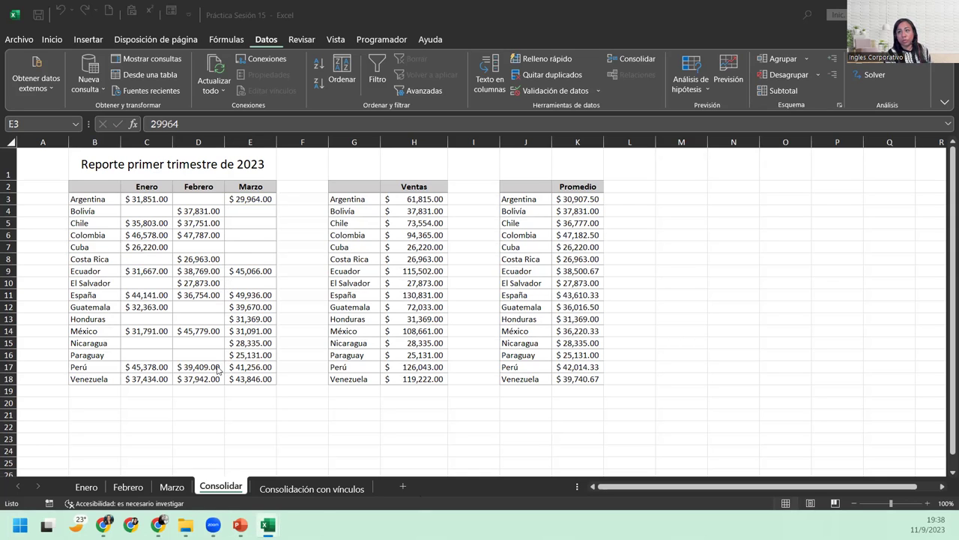
Step: Check Argentina's $111,815.00 total on Consolidación con vínculos and save the workbook
click(338, 489)
click(338, 489)
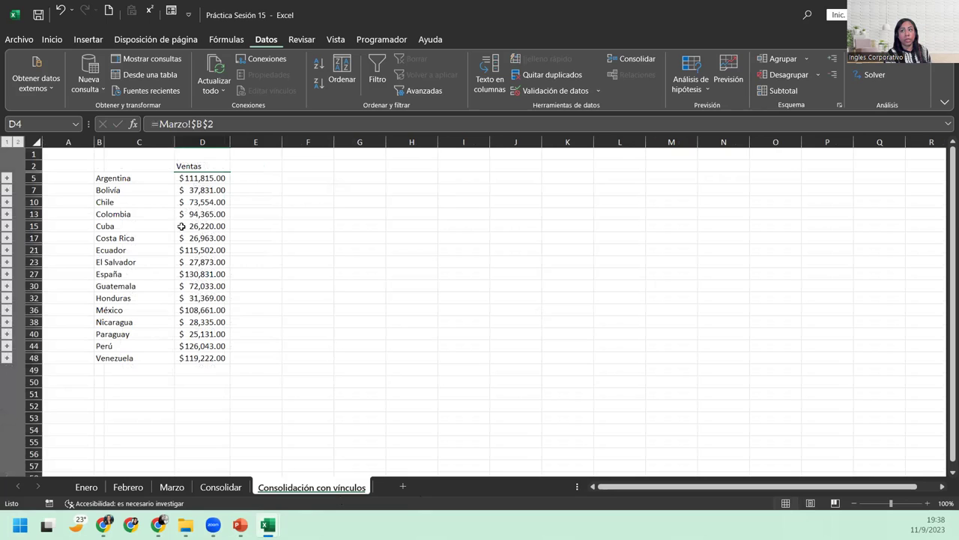
click(192, 180)
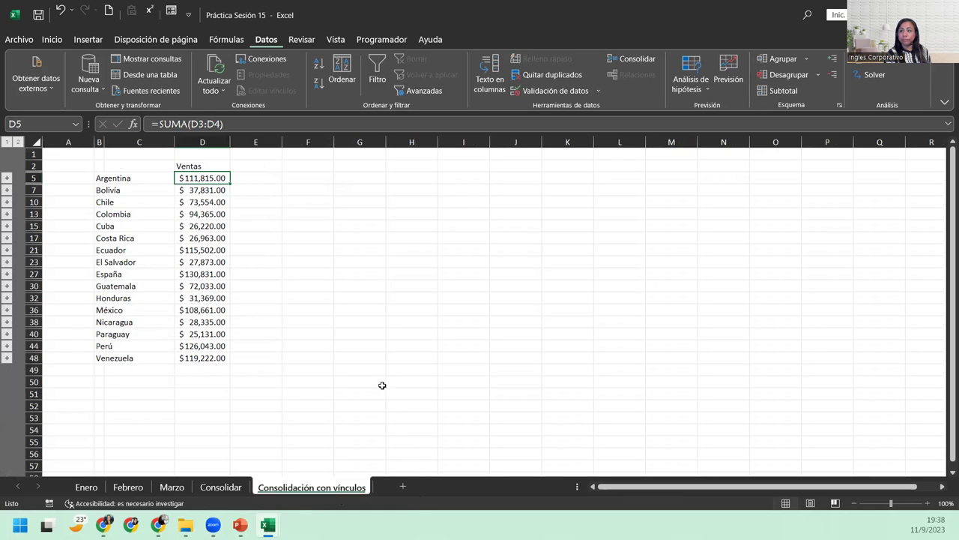
click(43, 21)
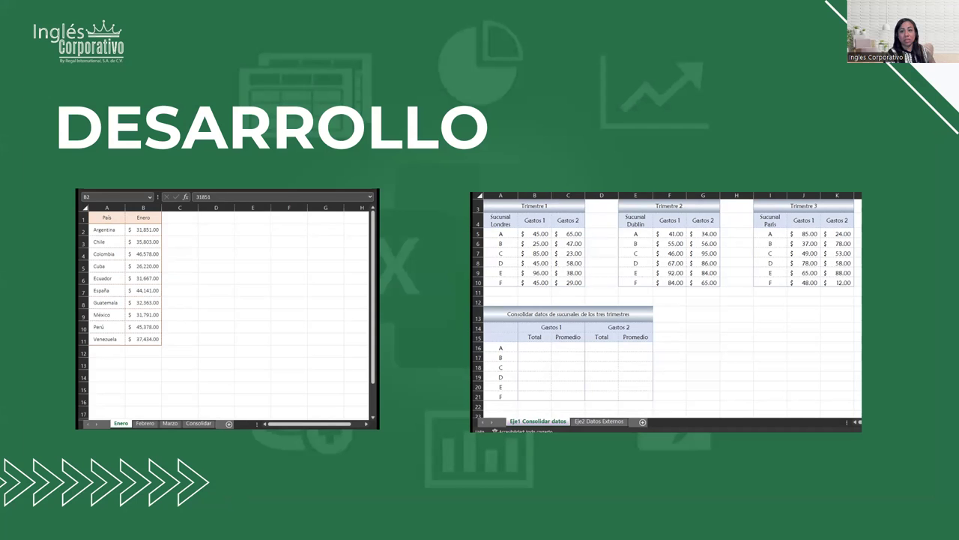
Step: Switch from the Desarrollo slide to Excel and maximize the Práctica2 Sesión 15 workbook
key(alt+Tab)
double_click(472, 74)
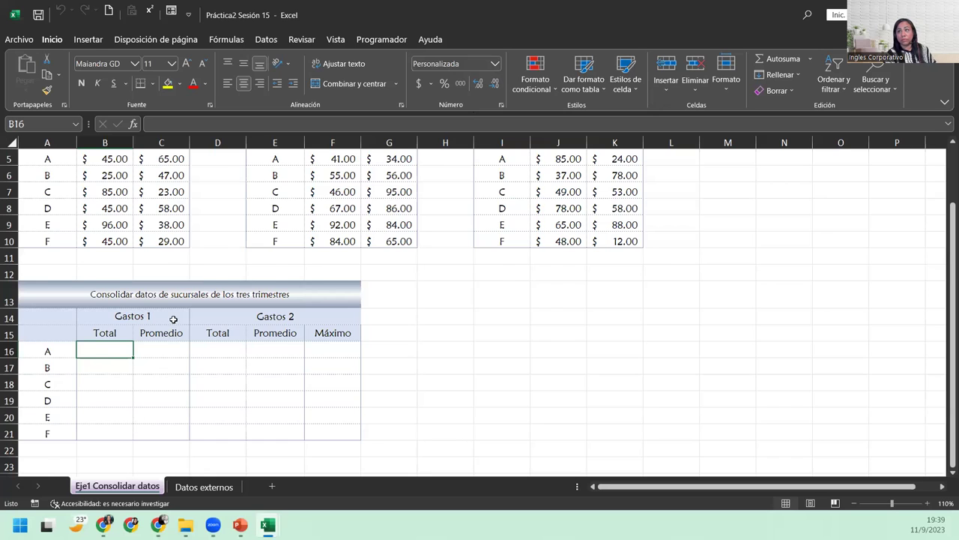
scroll(177, 311, up, 2)
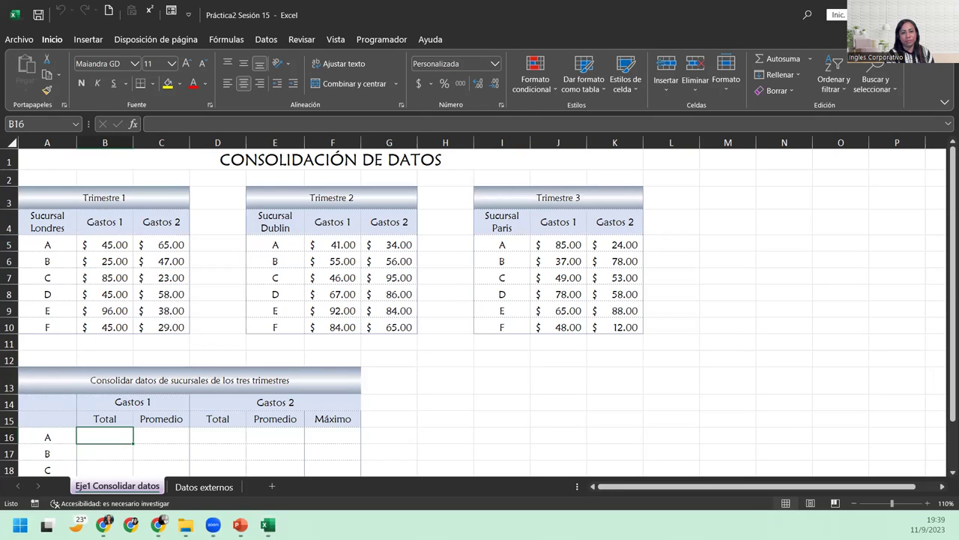
key(super+e)
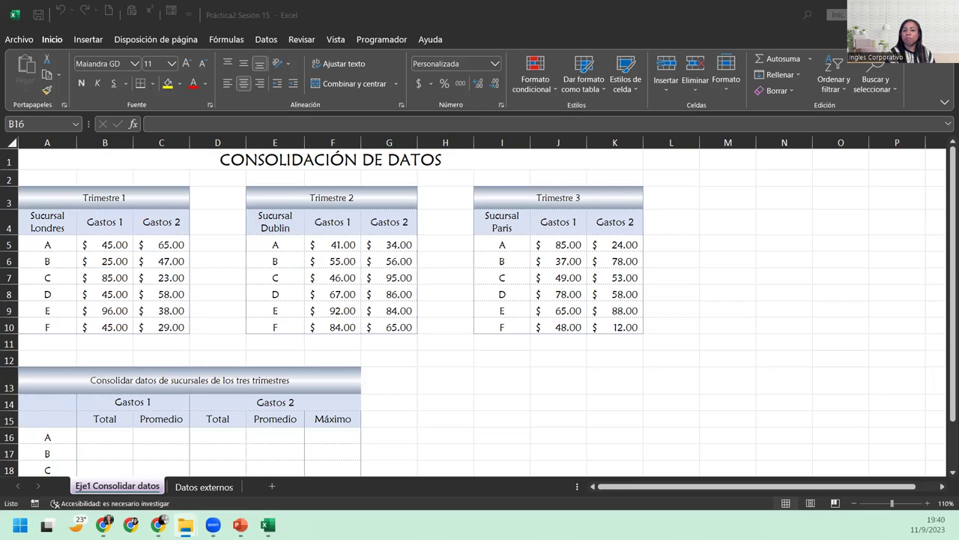
key(alt+Tab)
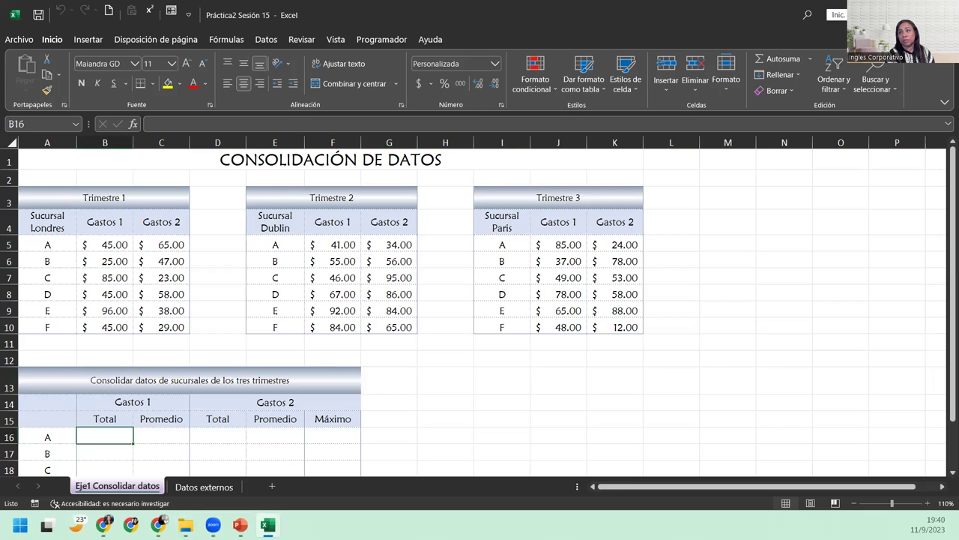
key(alt+Tab)
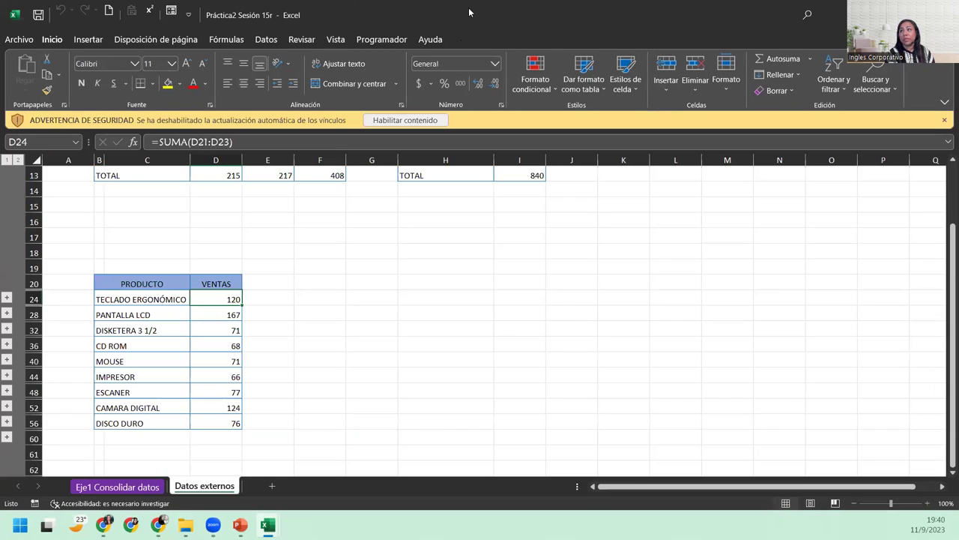
key(alt+Tab)
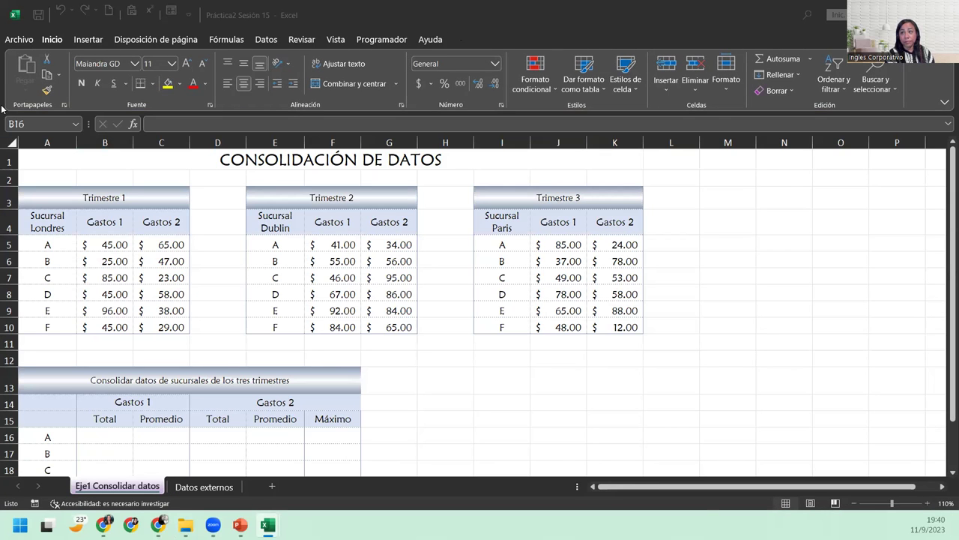
click(107, 441)
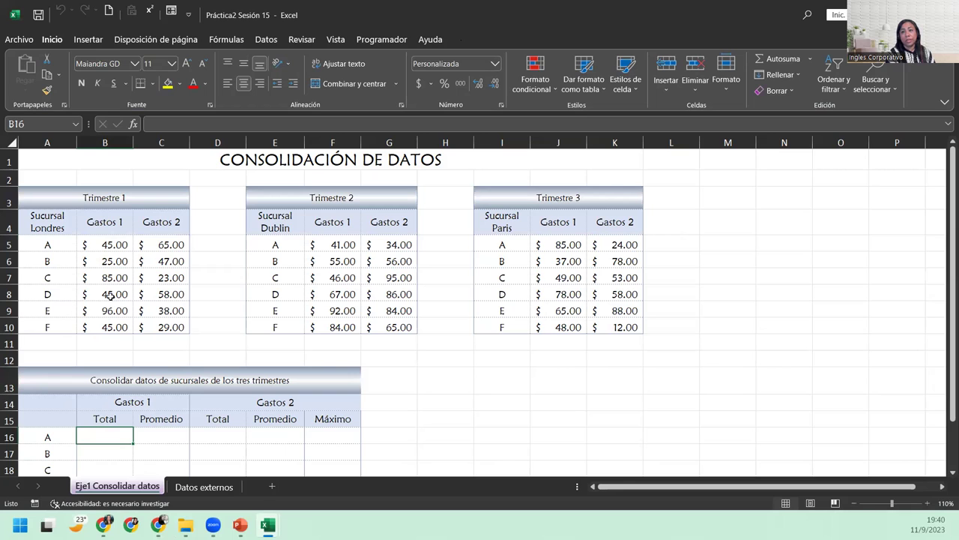
Step: Highlight the Trimestre 1–3 tables and their Londres, Dublin and Paris branch headings
mouse_move(30, 198)
mouse_down()
mouse_move(112, 251)
mouse_move(165, 327)
mouse_up()
drag(271, 194, 404, 327)
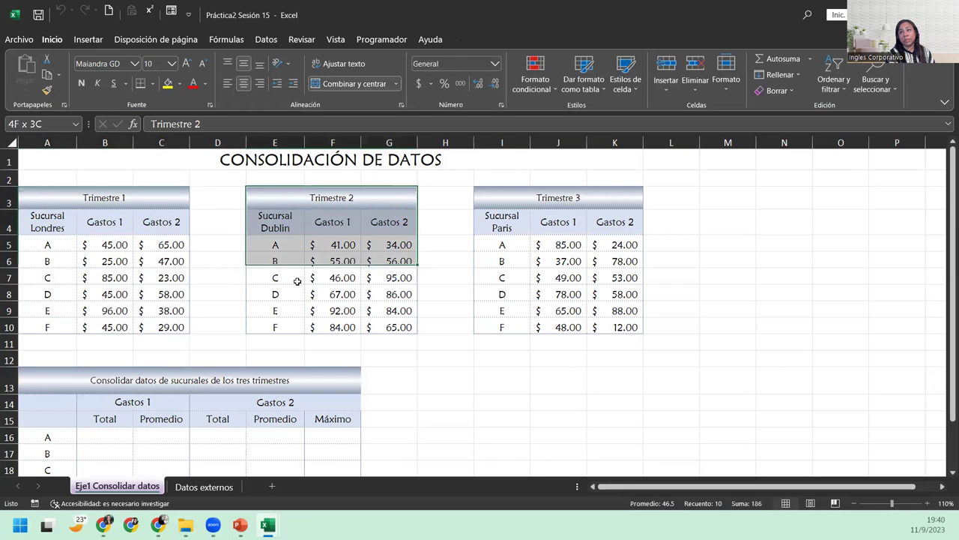
drag(498, 195, 522, 325)
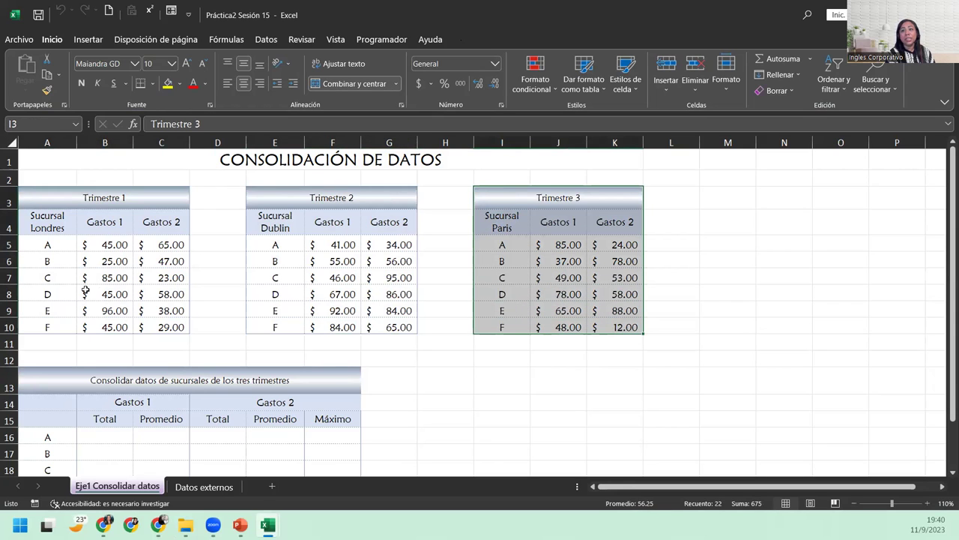
click(50, 256)
click(46, 242)
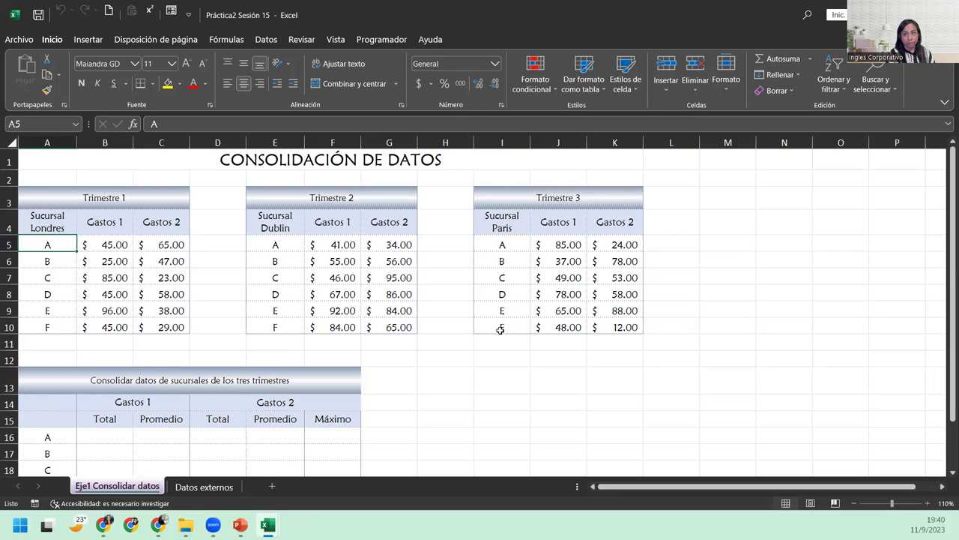
click(37, 219)
click(276, 221)
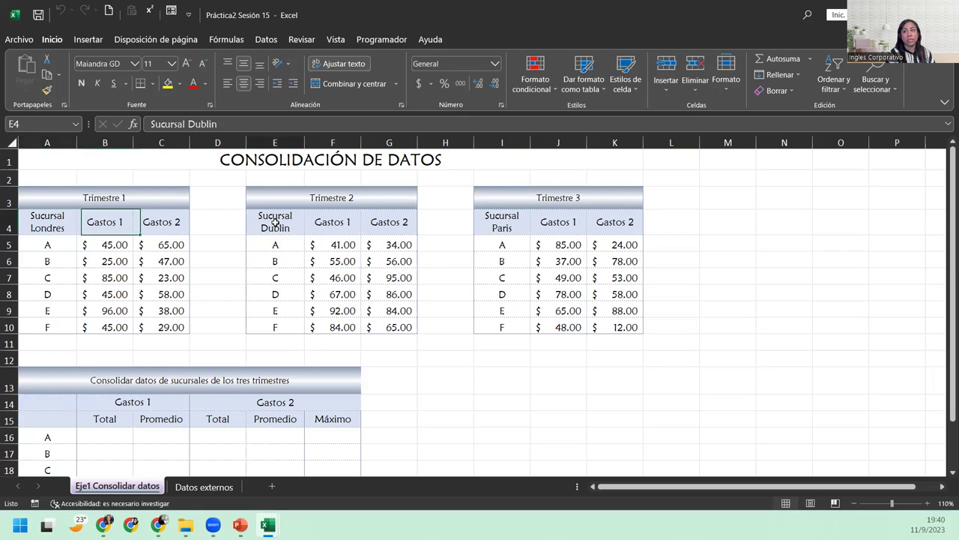
click(501, 221)
Step: Select the first Gastos 1 Total cell B16 and open the Consolidar dialog
scroll(341, 290, down, 1)
scroll(341, 290, down, 2)
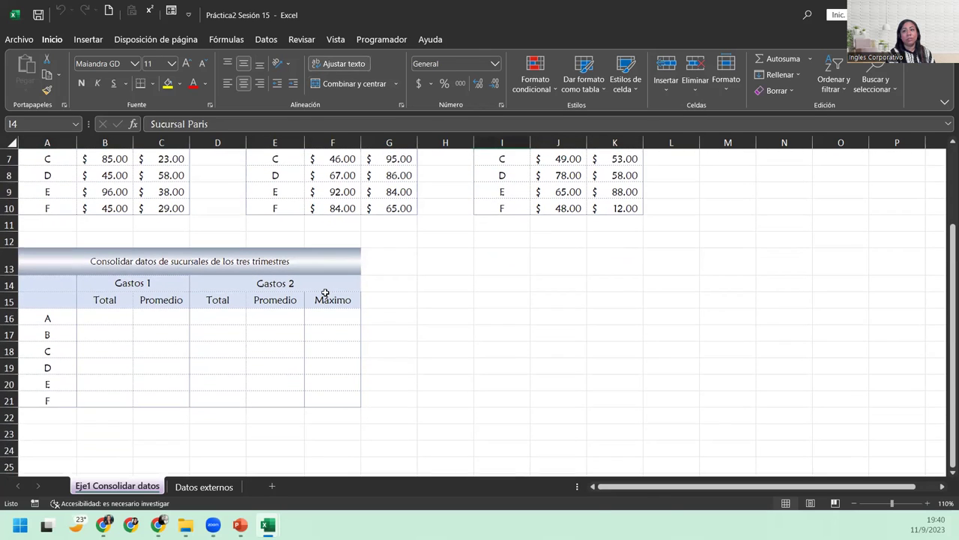
click(89, 312)
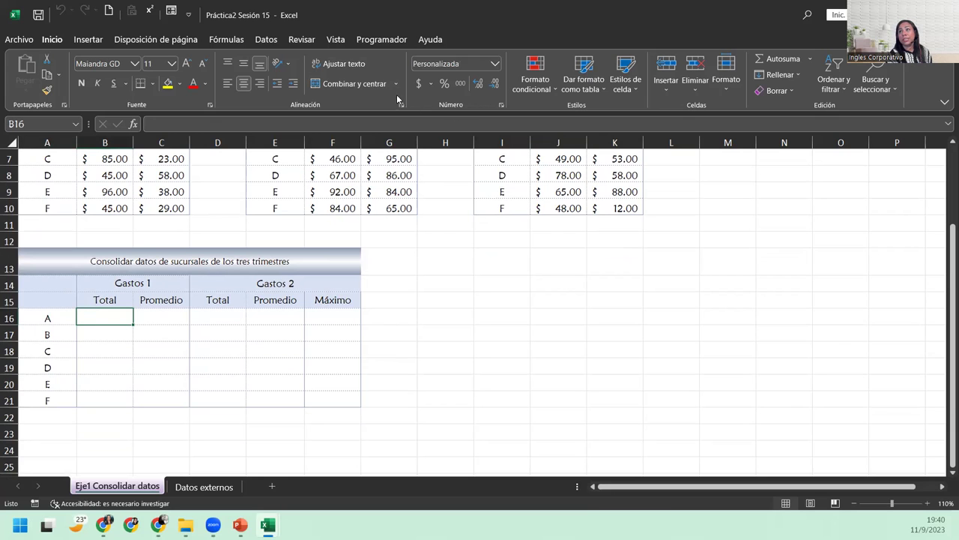
click(268, 39)
click(645, 59)
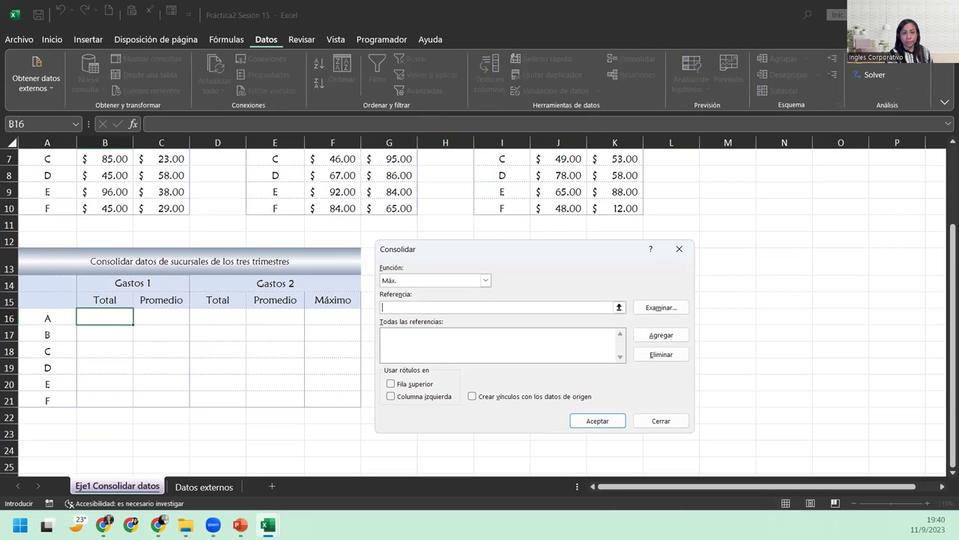
click(189, 261)
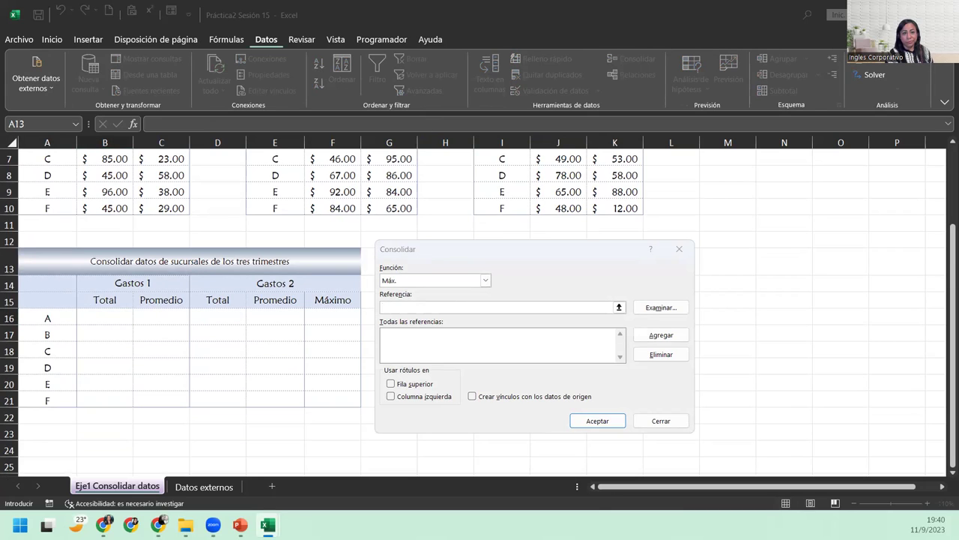
click(117, 487)
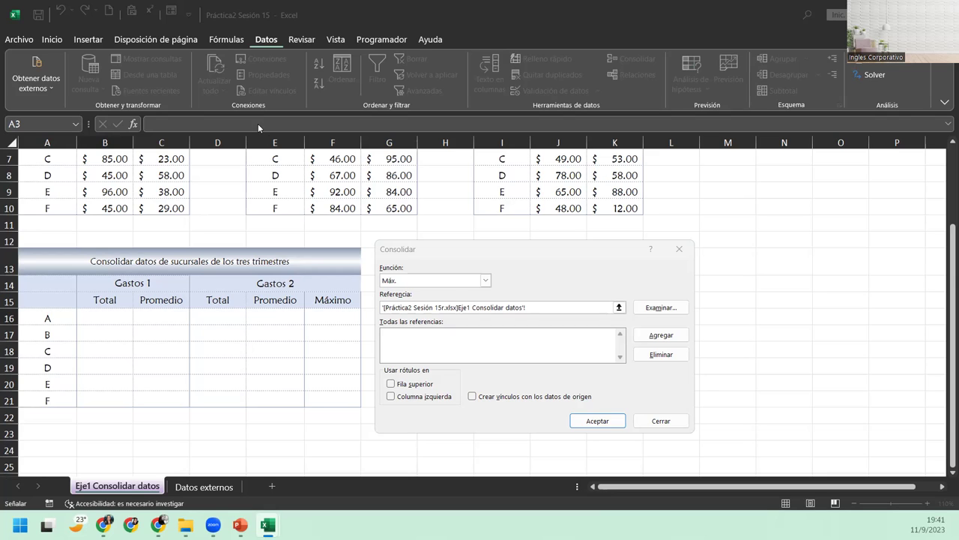
click(568, 304)
click(684, 254)
click(684, 253)
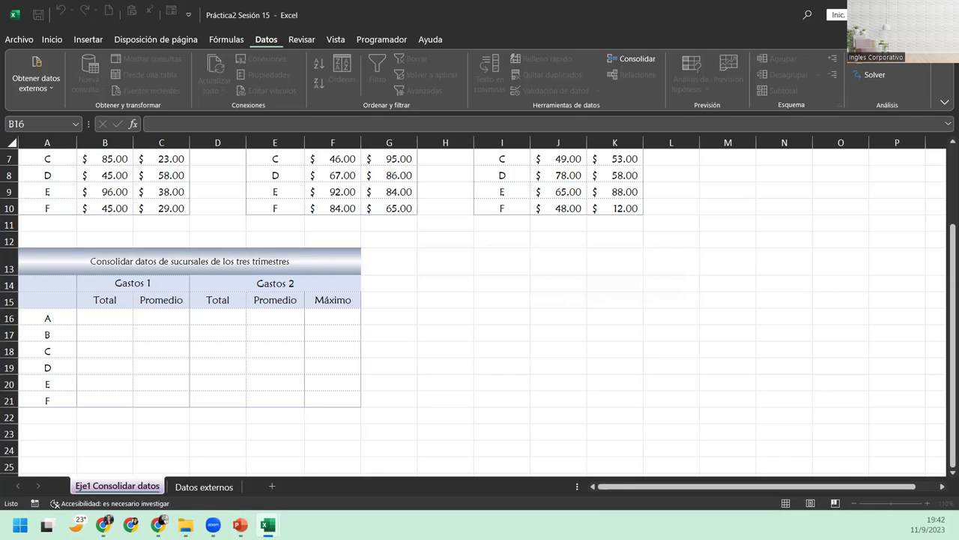
click(80, 319)
Step: Open Consolidar and set the function to Suma
scroll(137, 313, up, 2)
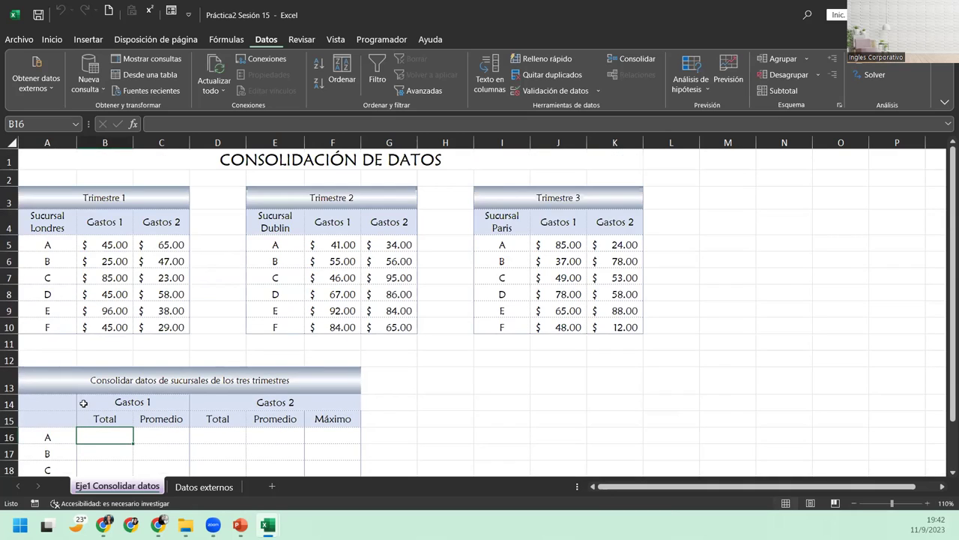
click(637, 58)
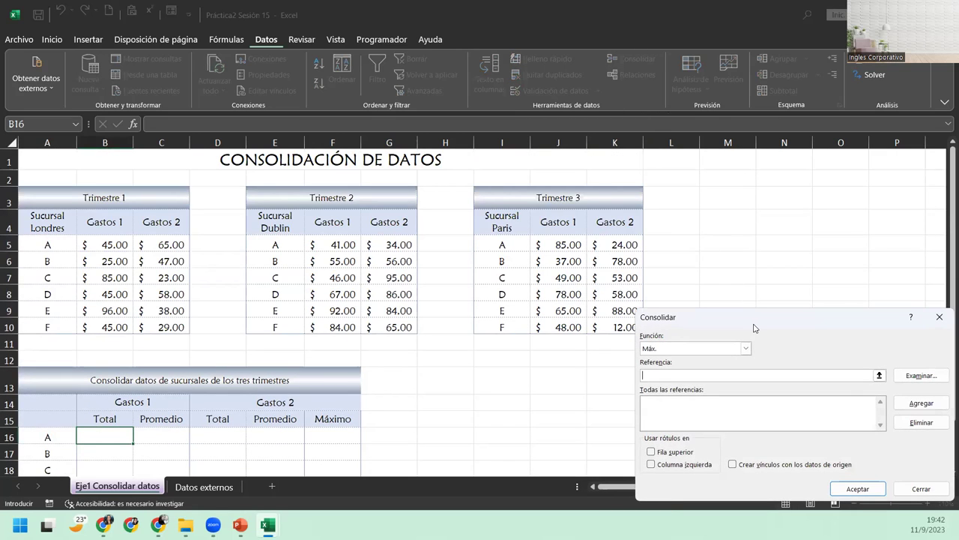
drag(733, 330, 459, 244)
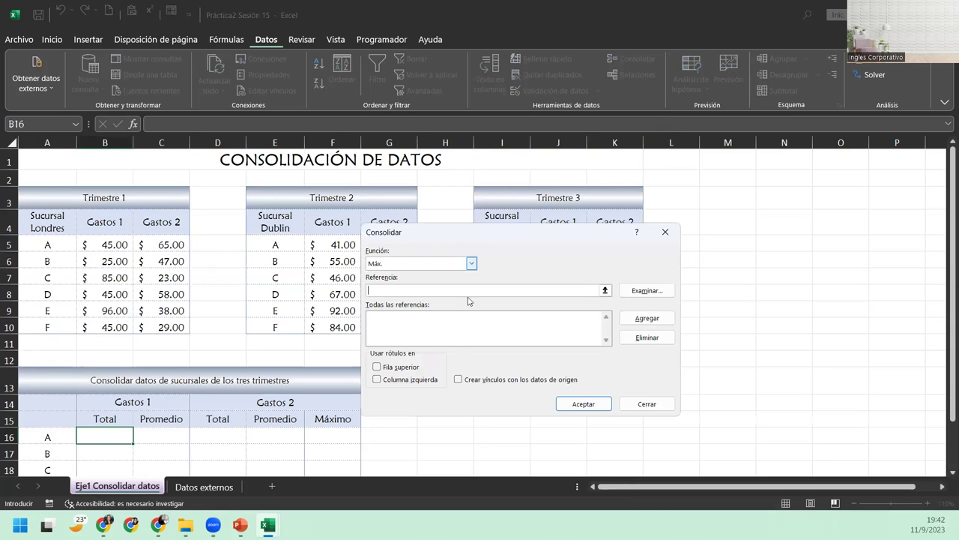
click(471, 263)
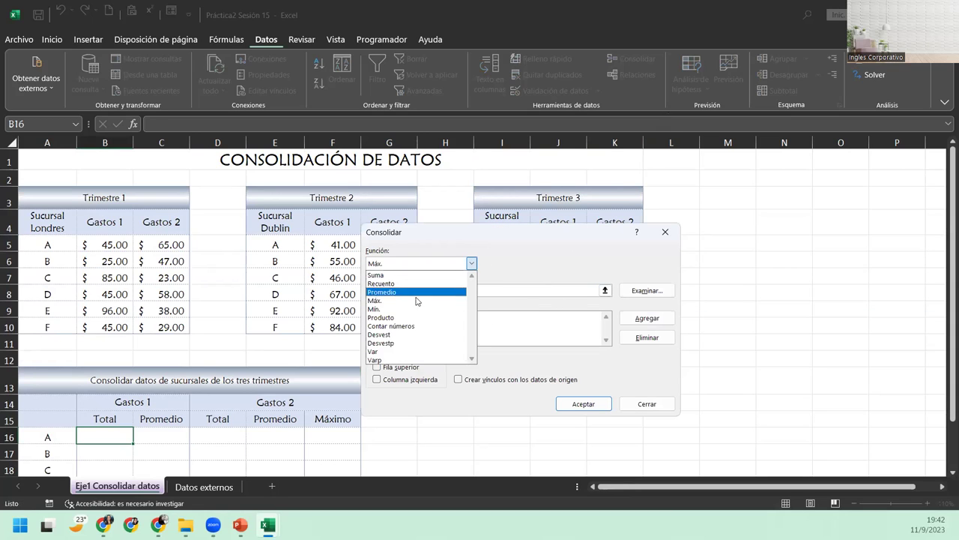
click(412, 276)
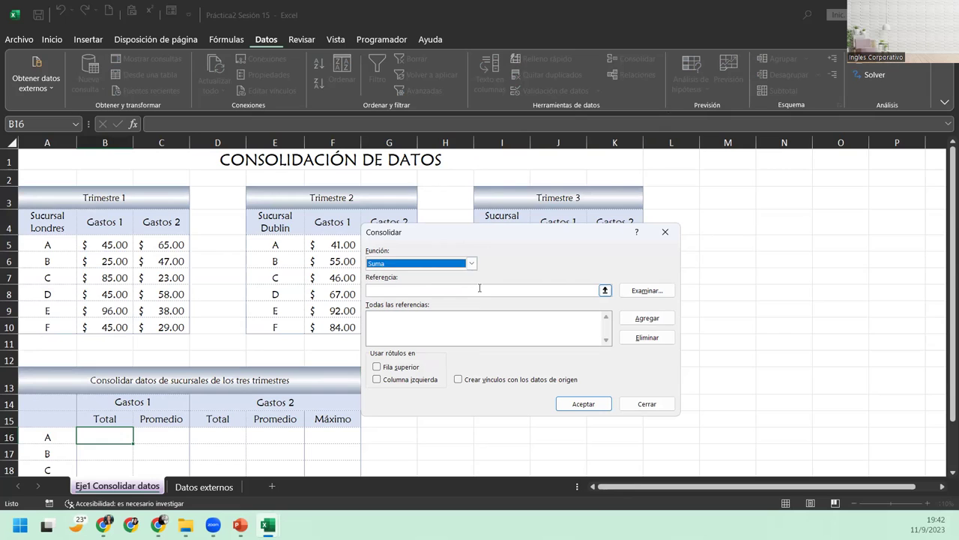
Step: Add the Gastos 1 ranges B5:B10 and F5:F10 as references
click(479, 287)
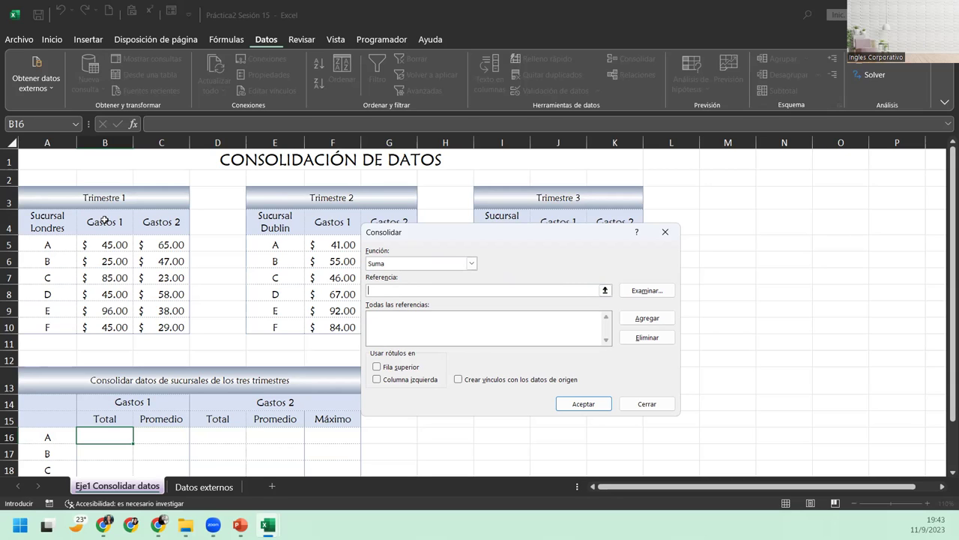
drag(102, 248, 105, 329)
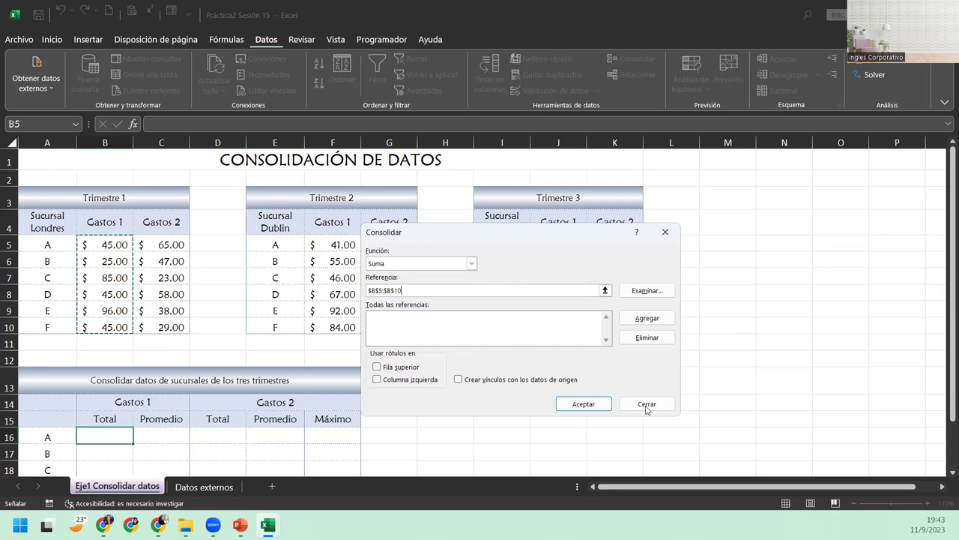
click(643, 321)
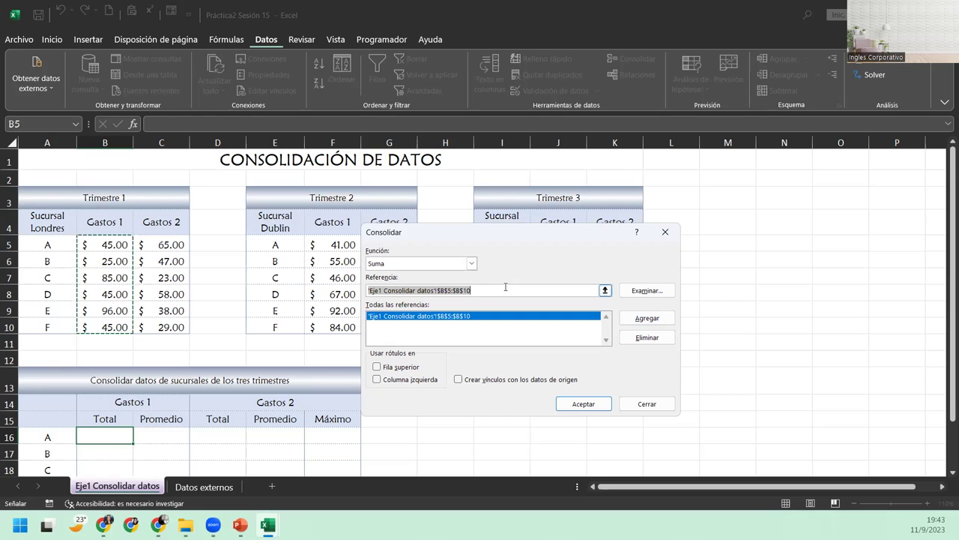
key(BackSpace)
click(343, 245)
drag(343, 245, 341, 330)
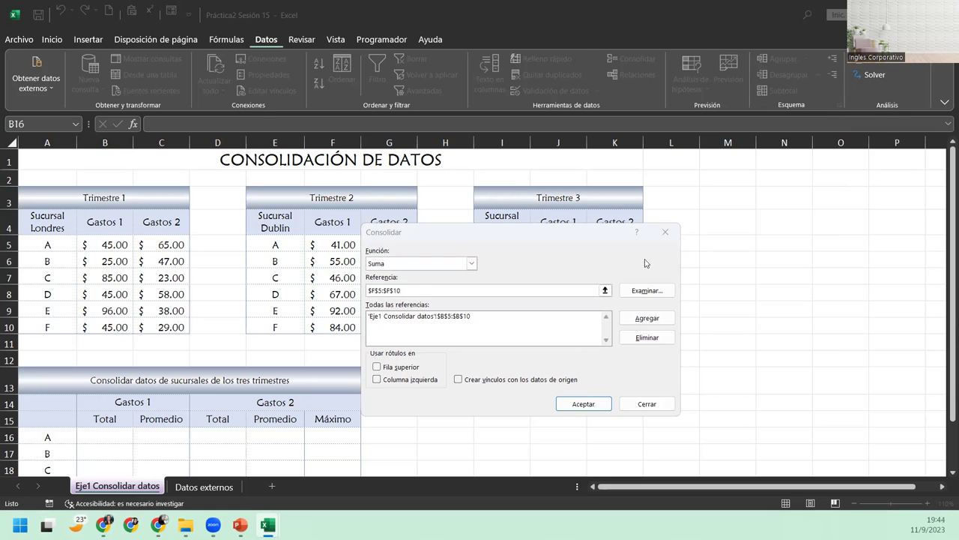
click(644, 320)
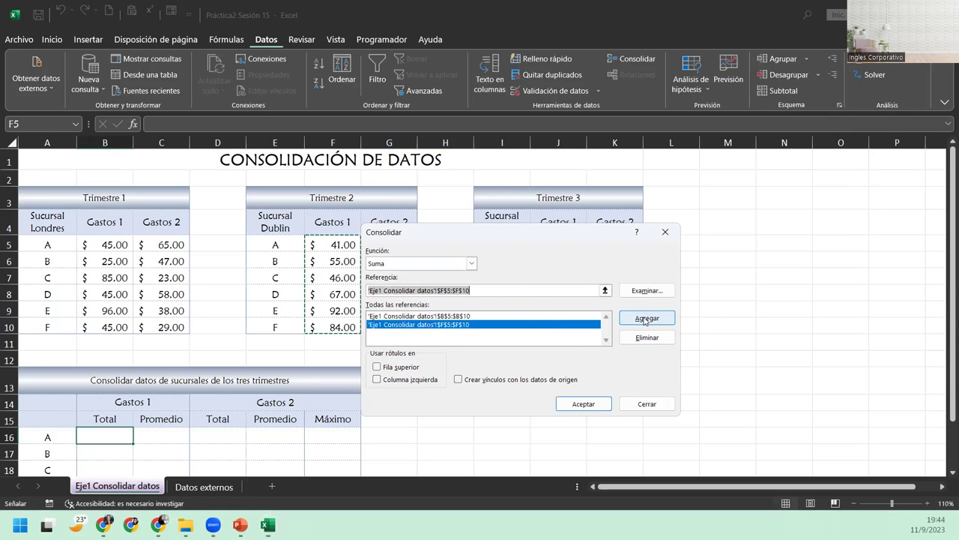
Step: Select the Trimestre 3 Gastos 1 range J5:J10 as the next reference
key(Delete)
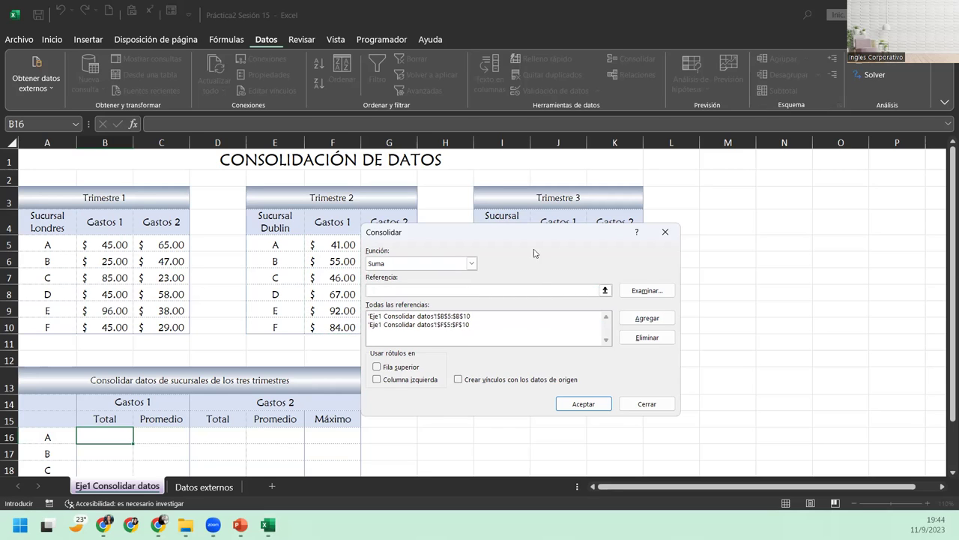
drag(545, 228, 343, 182)
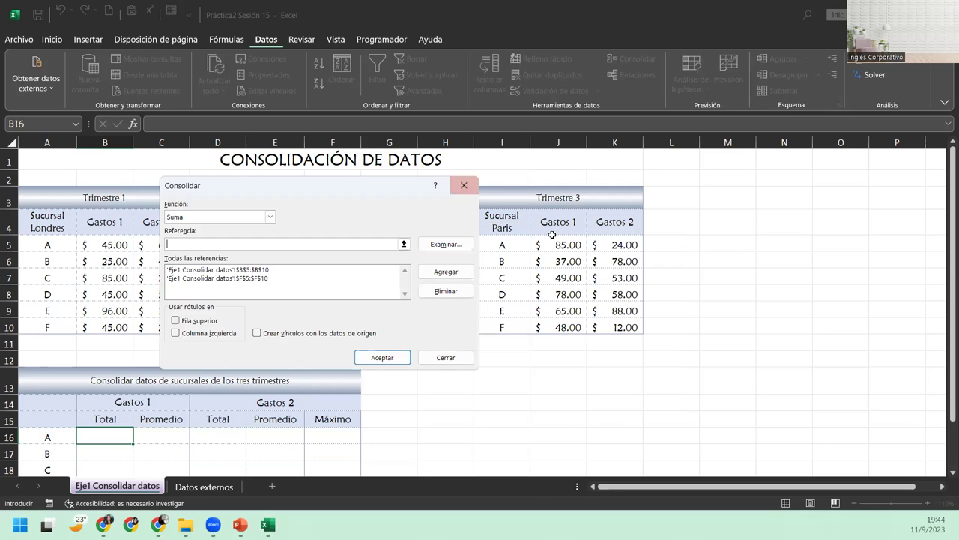
drag(557, 240, 564, 324)
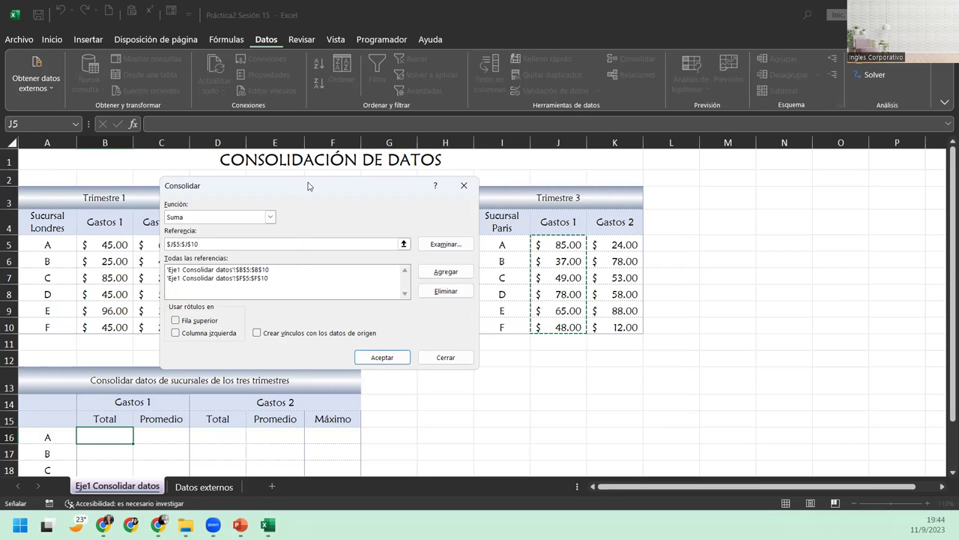
drag(308, 186, 502, 186)
Step: Add J5:J10 as the third Gastos 1 reference alongside B5:B10 and F5:F10
click(637, 272)
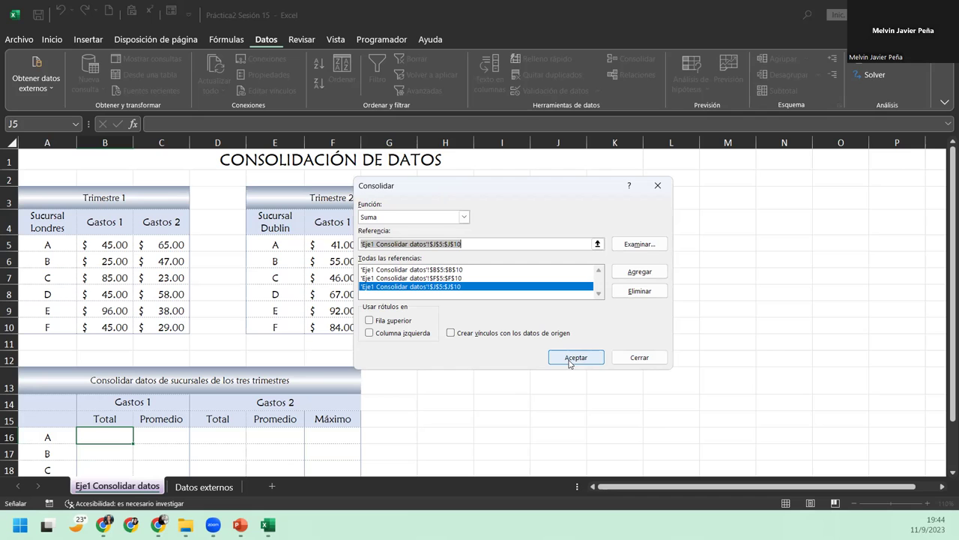
scroll(432, 375, down, 2)
scroll(203, 380, down, 1)
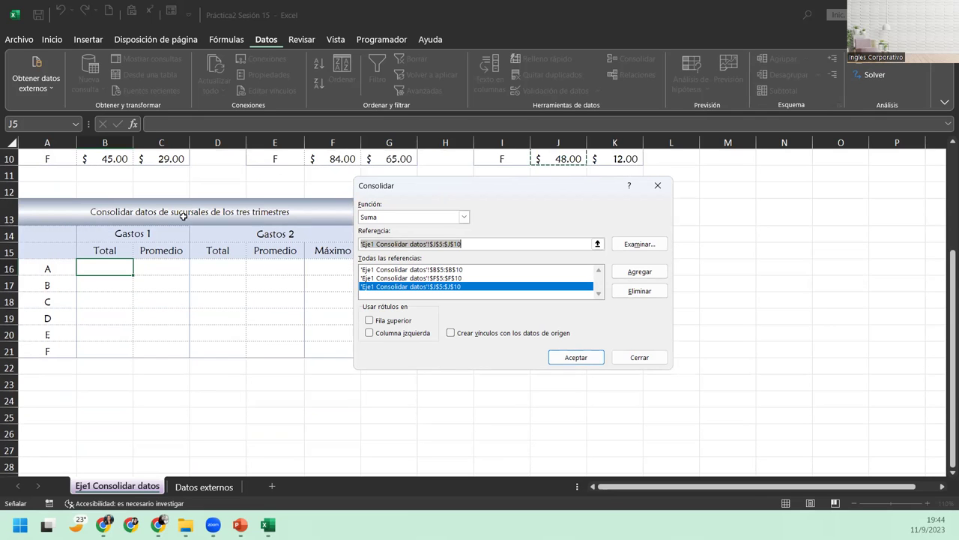
scroll(46, 283, up, 3)
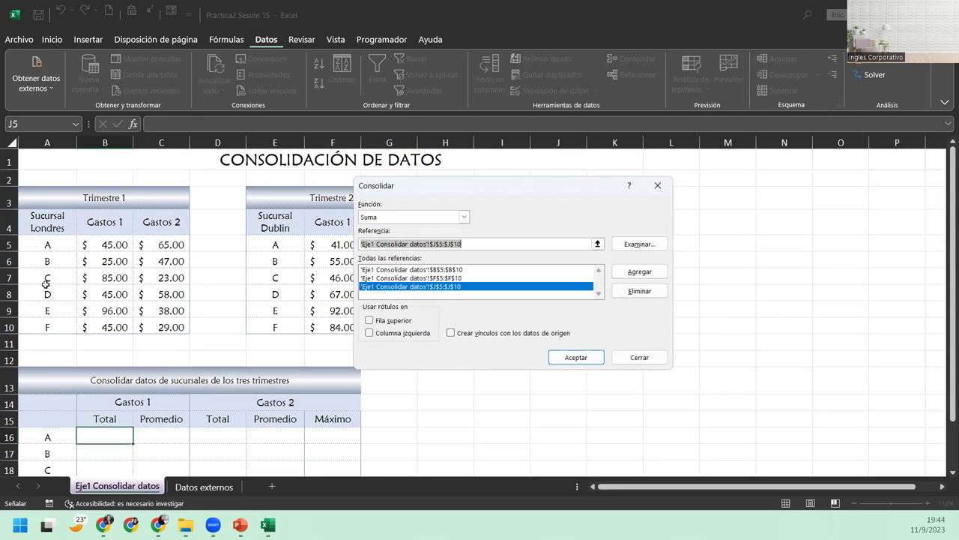
scroll(91, 405, down, 2)
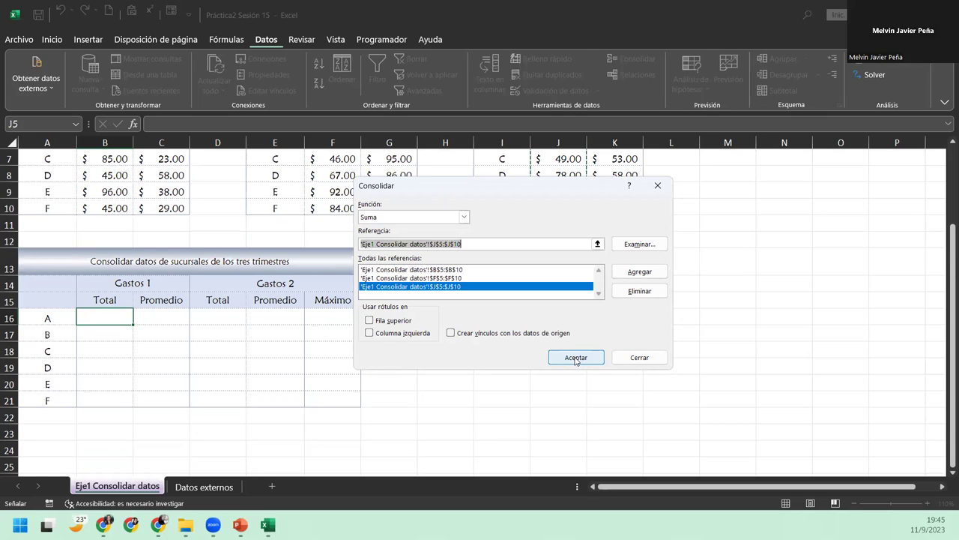
click(576, 357)
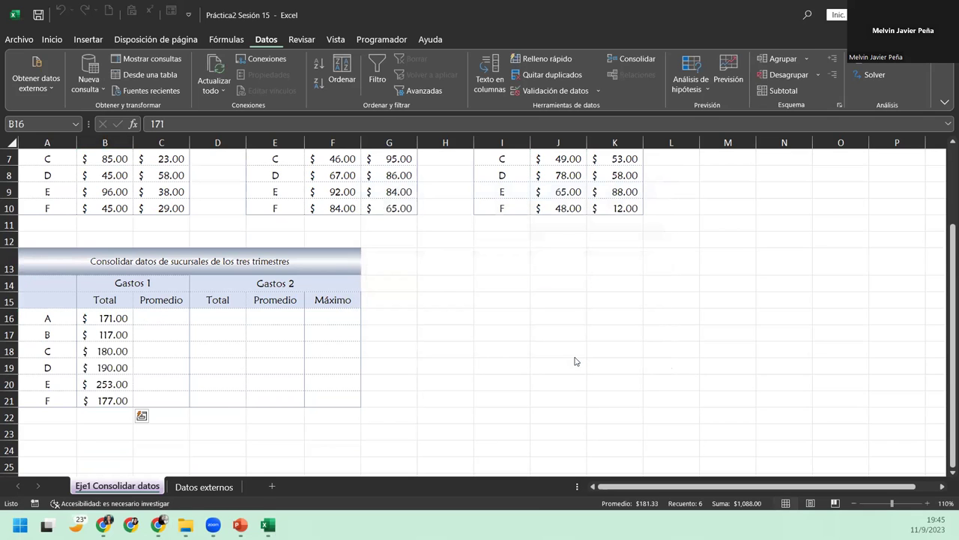
scroll(180, 370, up, 2)
scroll(180, 371, down, 2)
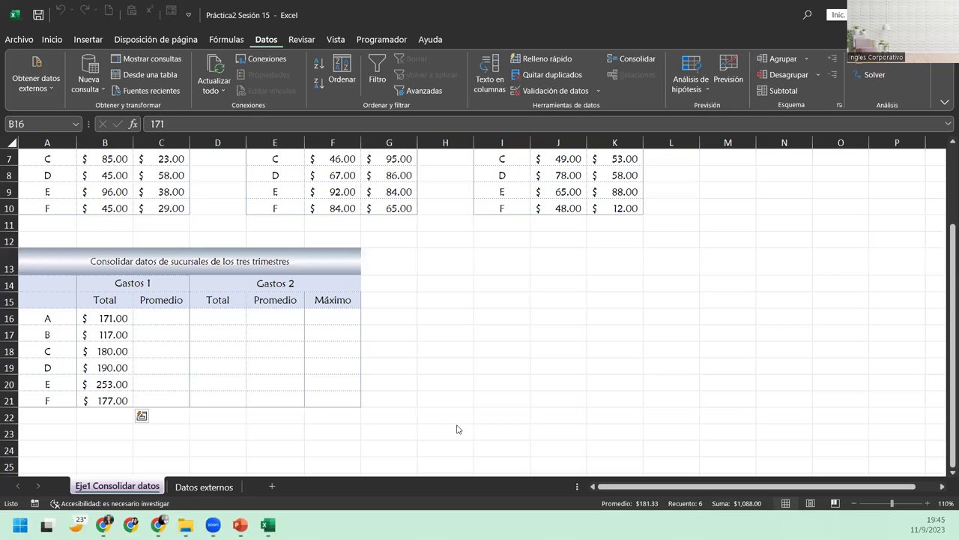
scroll(231, 342, up, 1)
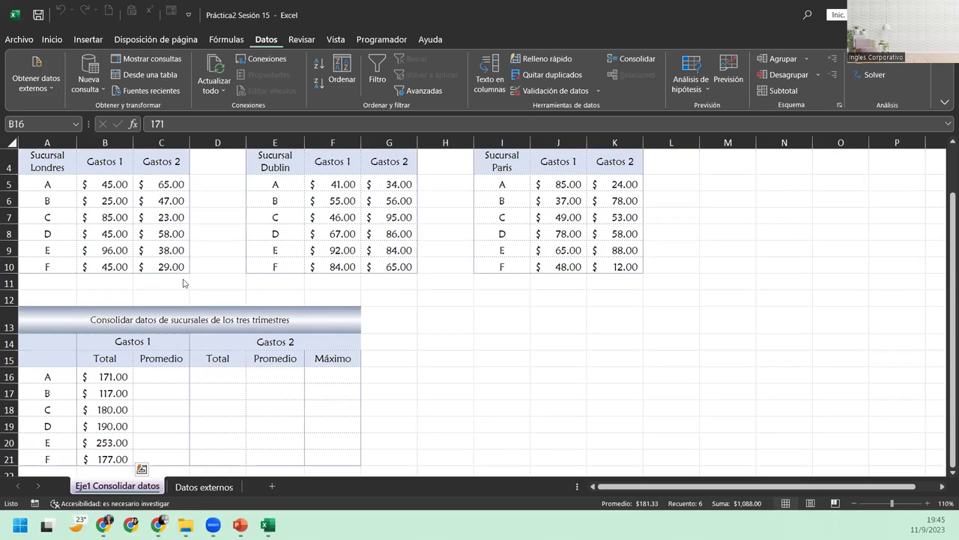
click(103, 177)
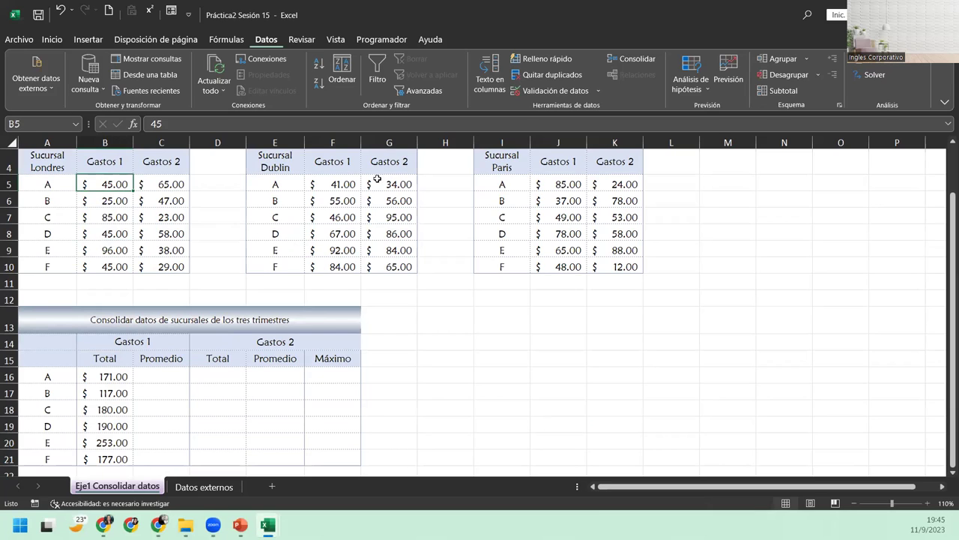
ctrl+click(349, 184)
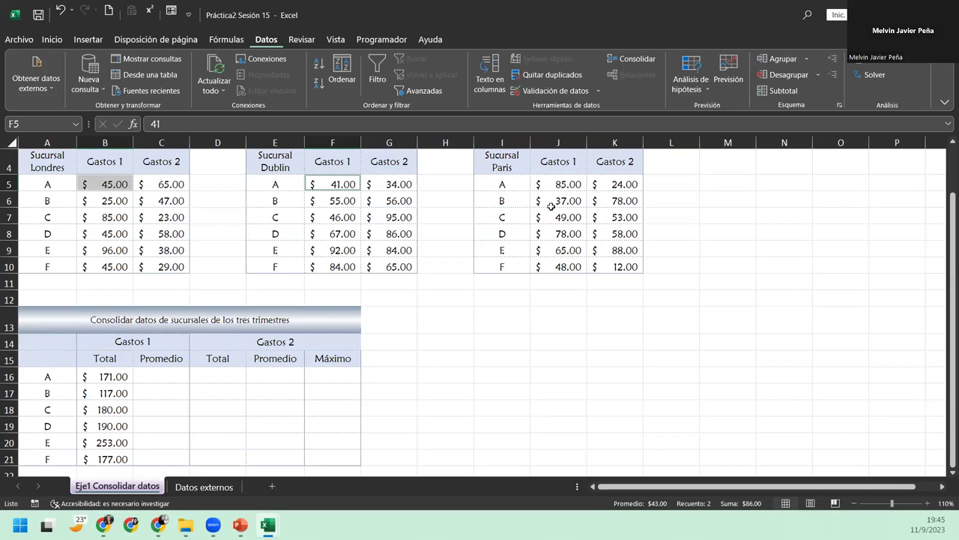
ctrl+click(573, 182)
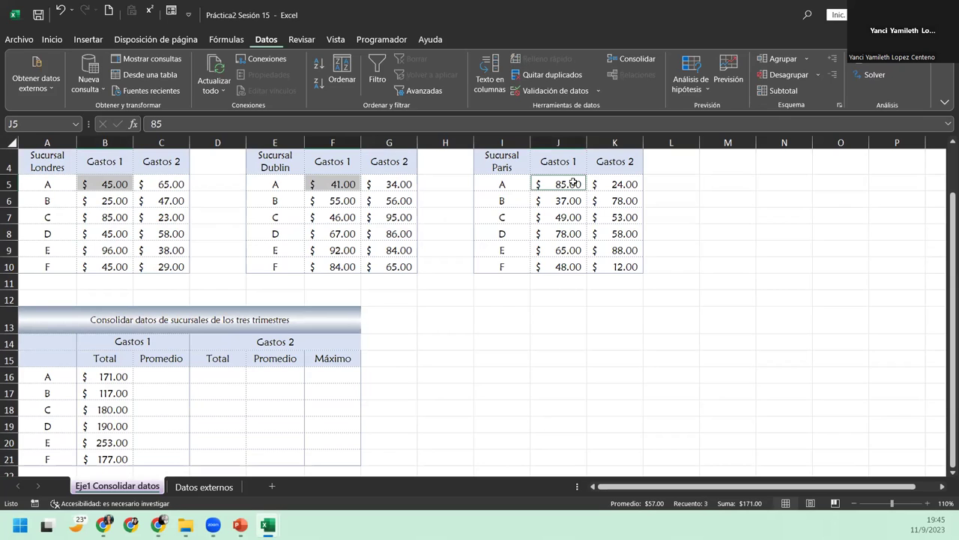
click(103, 375)
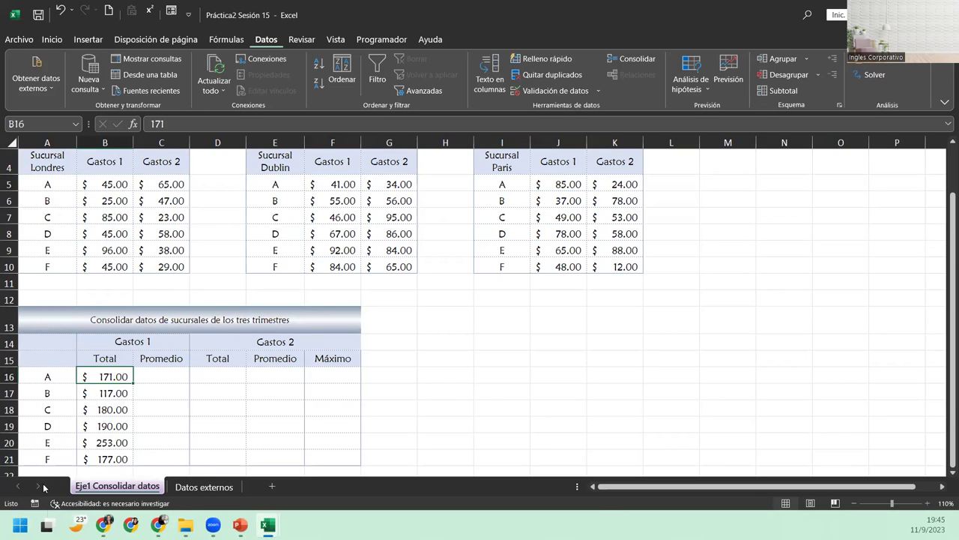
click(81, 442)
click(111, 255)
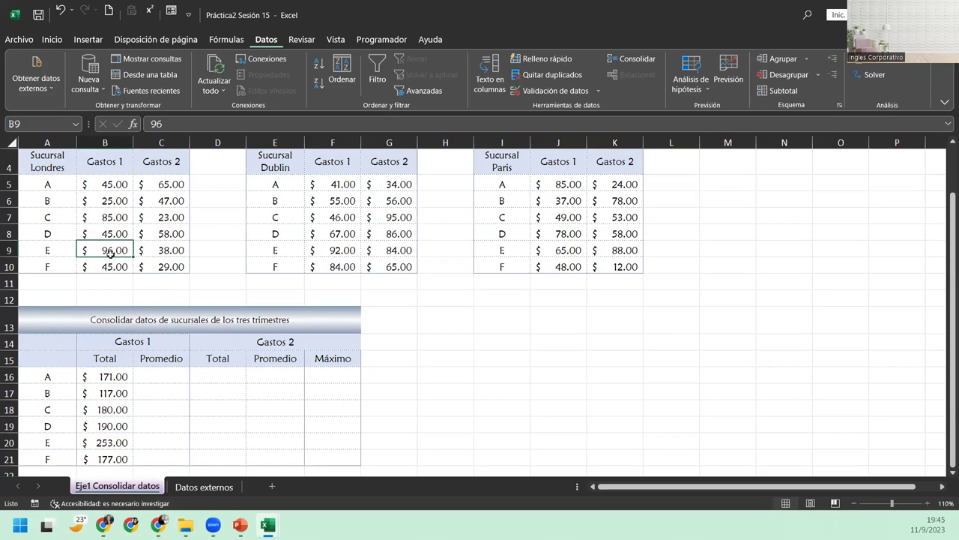
ctrl+click(329, 250)
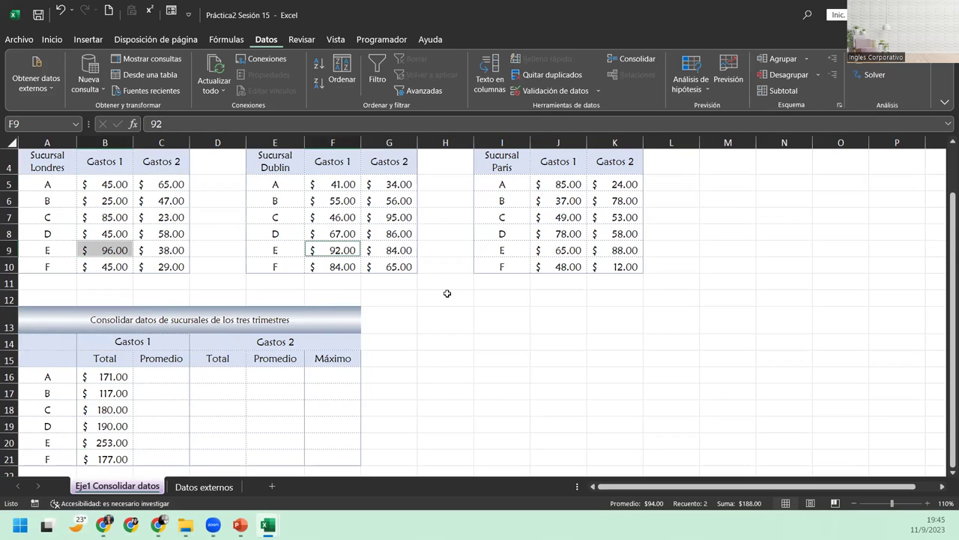
ctrl+click(563, 249)
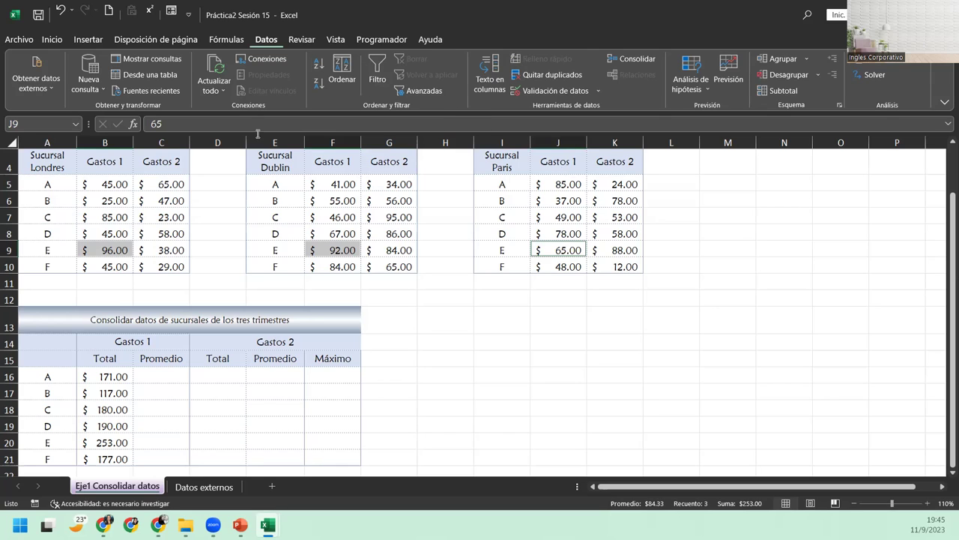
click(143, 370)
scroll(138, 368, down, 1)
scroll(139, 368, down, 1)
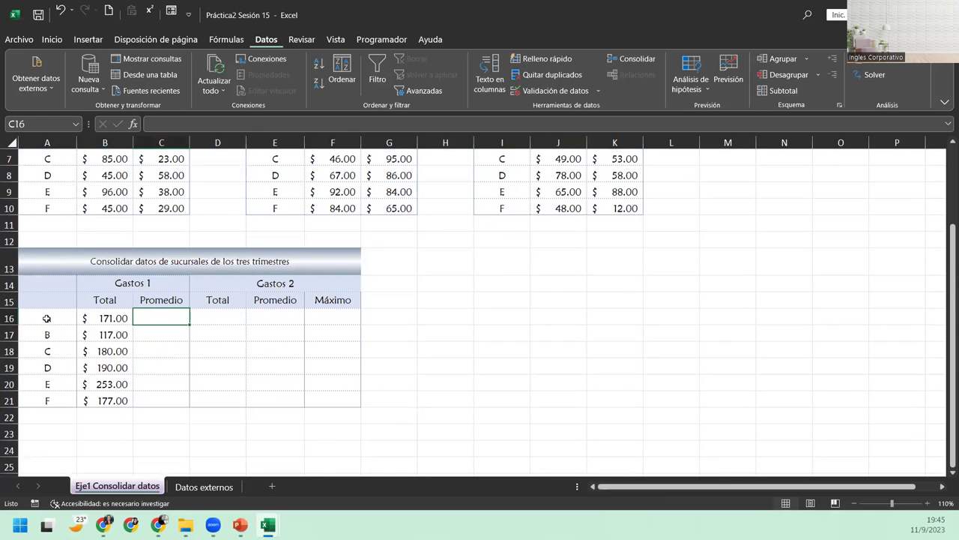
drag(49, 322, 46, 401)
scroll(85, 415, up, 2)
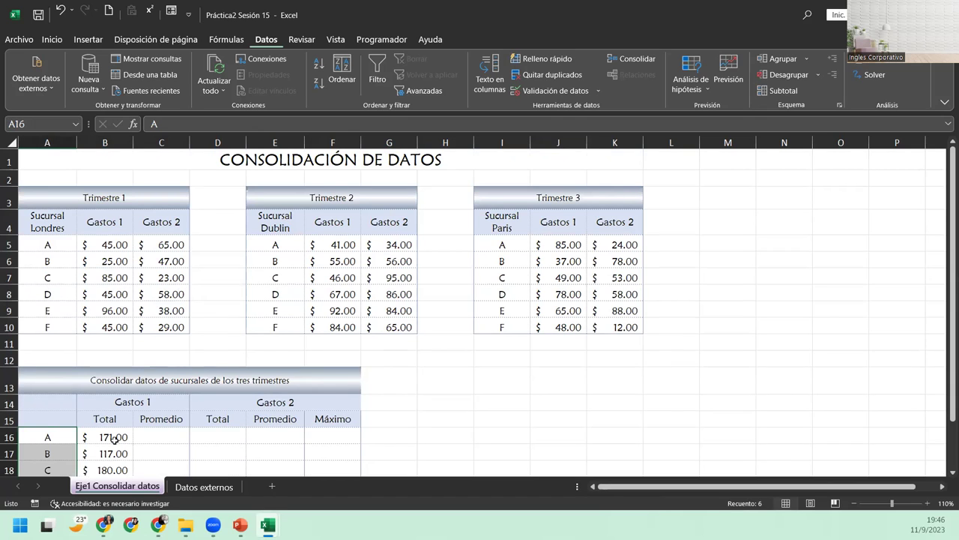
scroll(94, 315, down, 2)
click(155, 315)
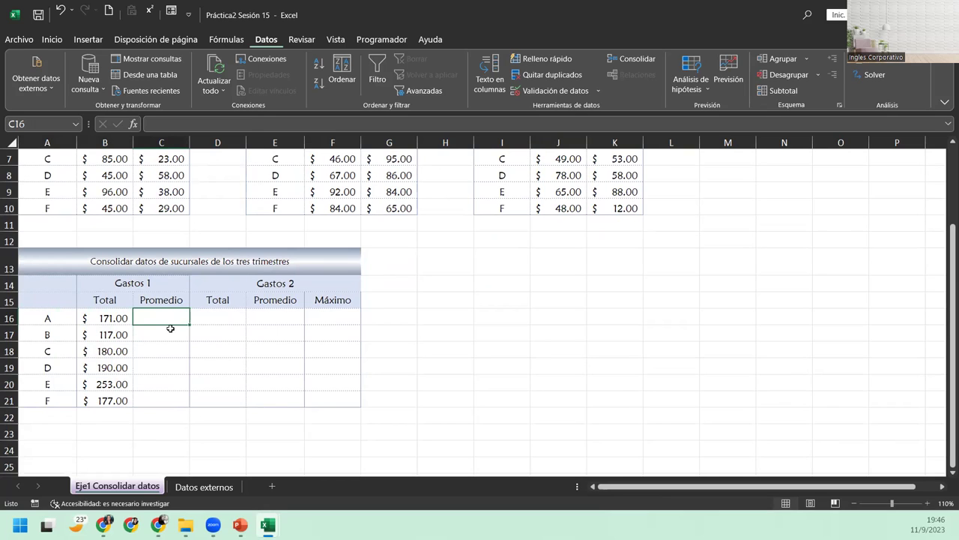
scroll(205, 235, up, 2)
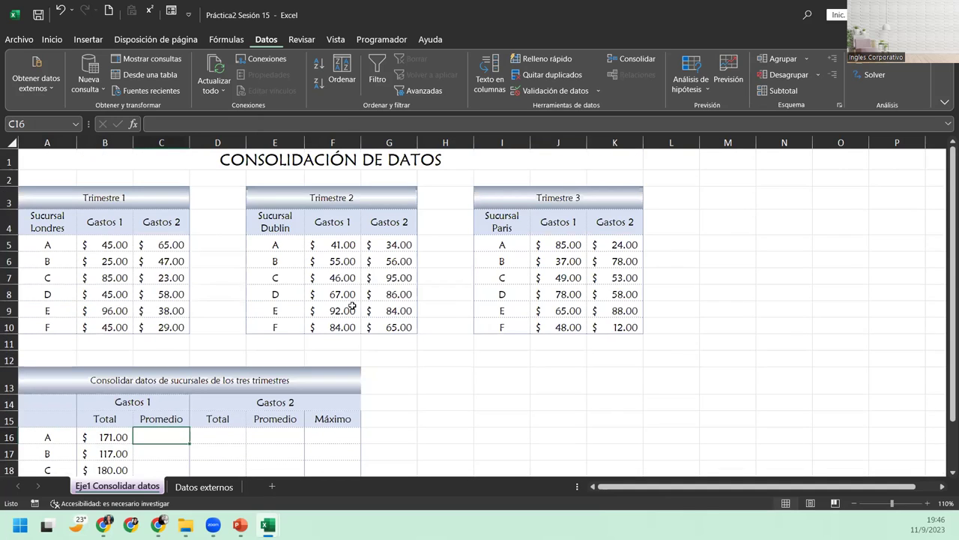
Step: Rerun Consolidar with Promedio on the same three ranges, filling averages 57, 39, 60
click(632, 60)
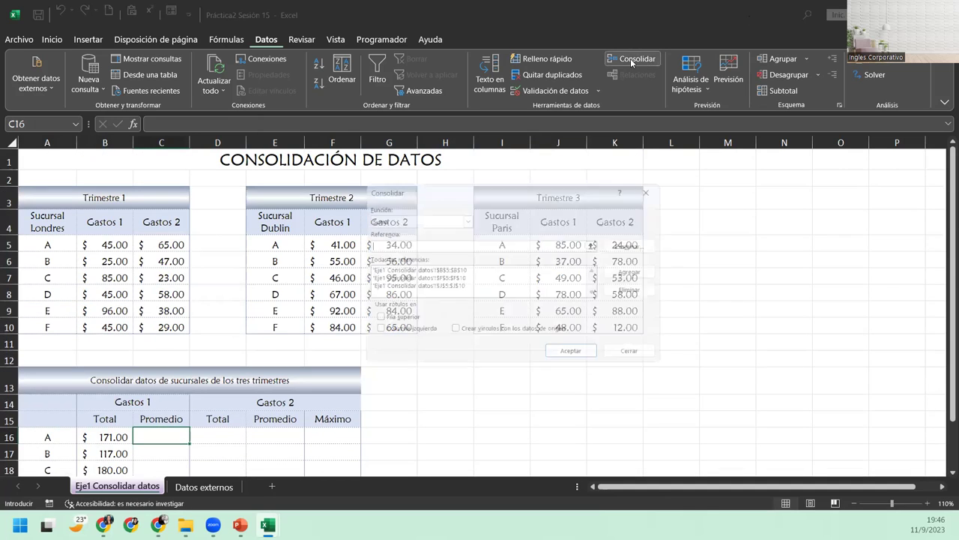
click(394, 217)
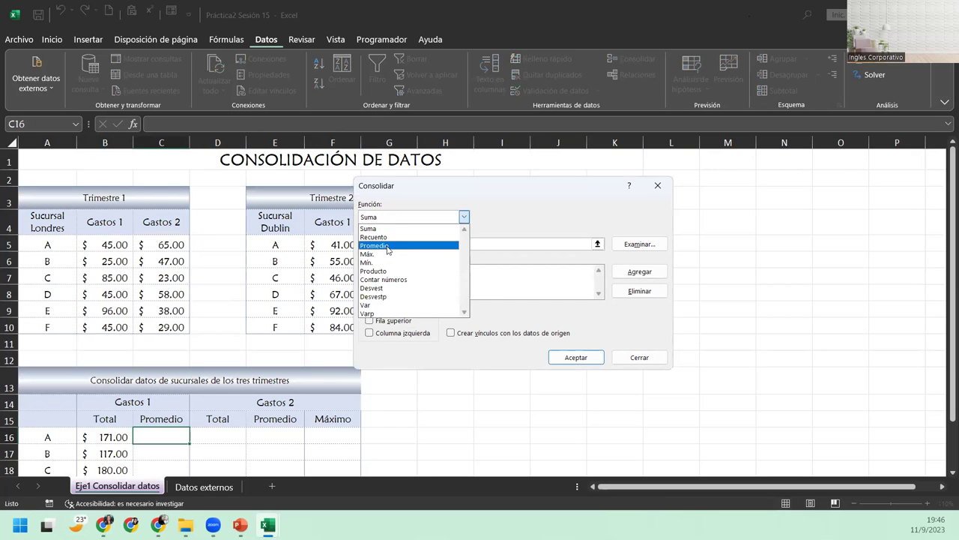
click(388, 244)
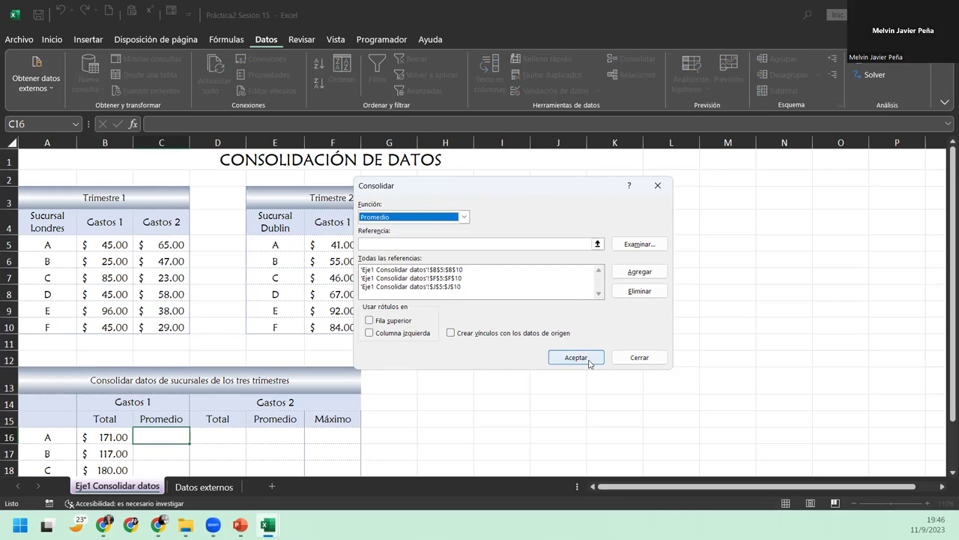
click(576, 357)
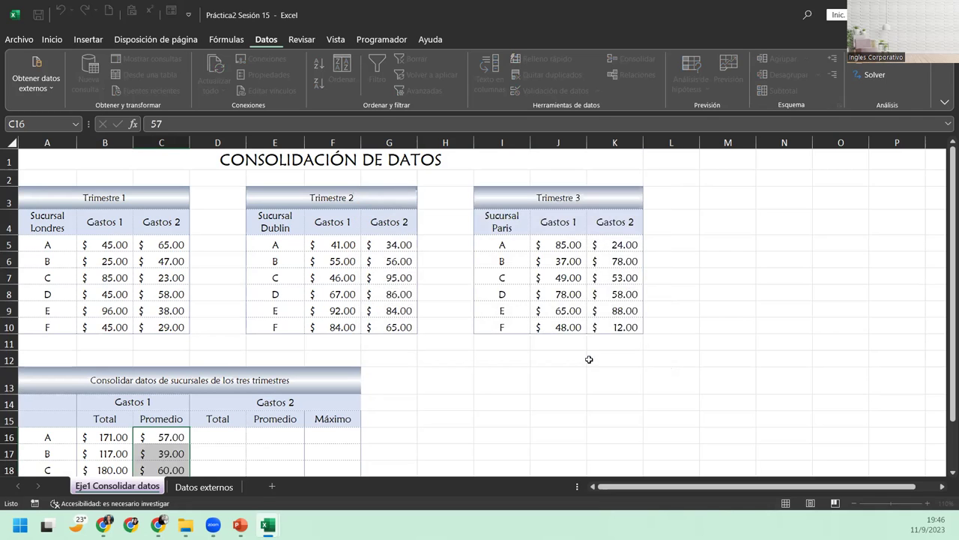
scroll(376, 391, down, 3)
click(211, 267)
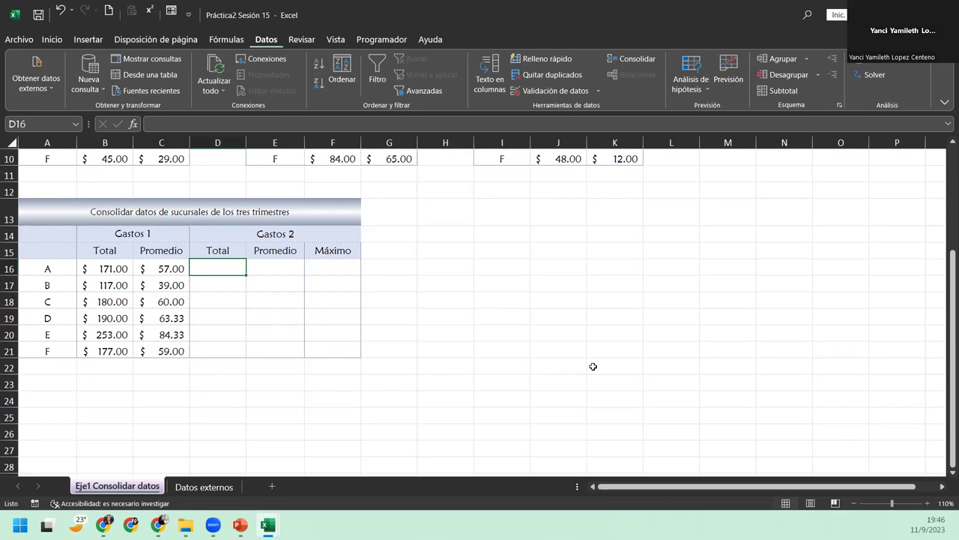
scroll(485, 267, up, 2)
scroll(439, 268, up, 1)
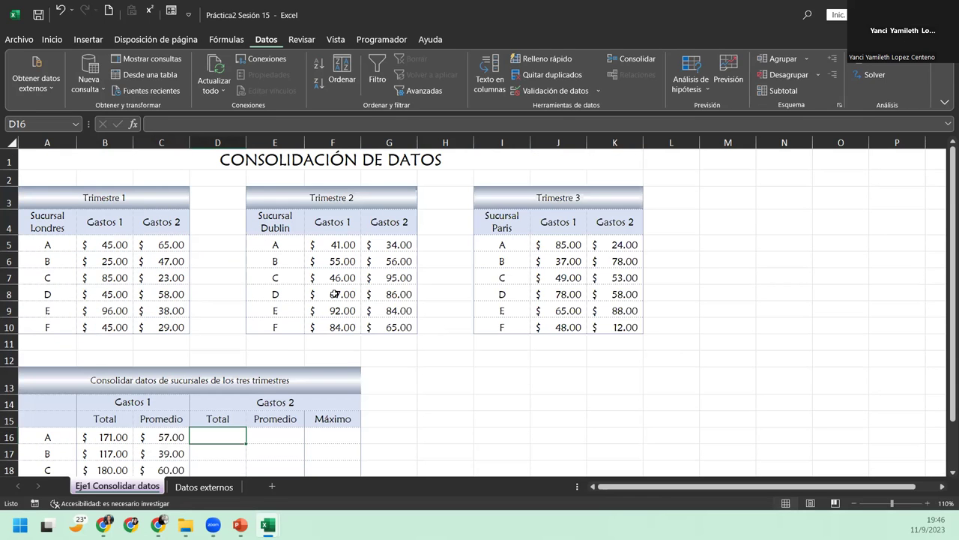
click(118, 247)
ctrl+click(308, 242)
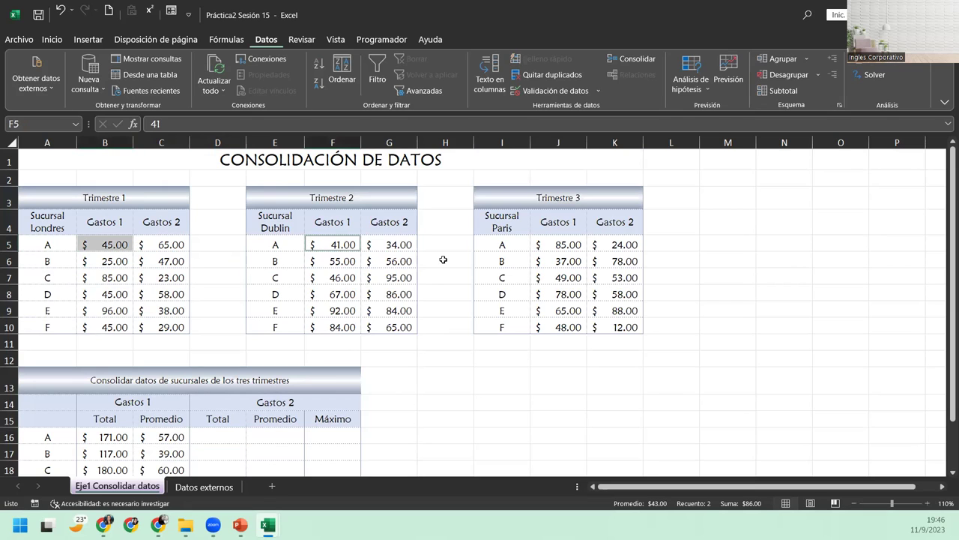
ctrl+click(547, 246)
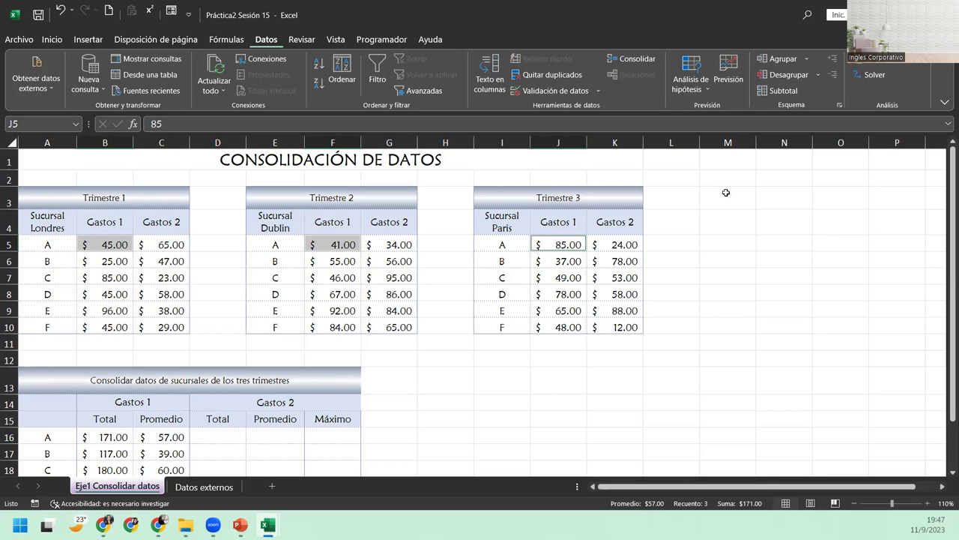
click(241, 434)
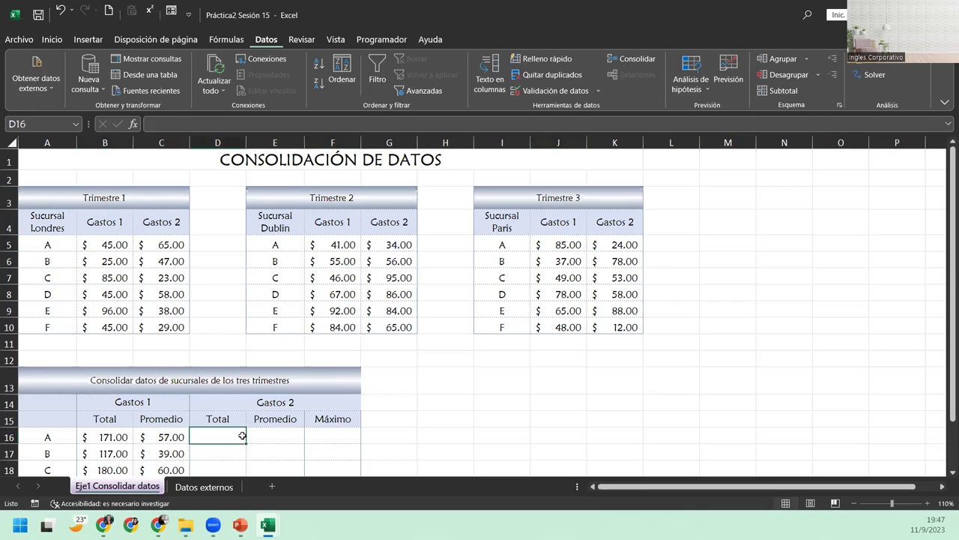
scroll(245, 419, down, 2)
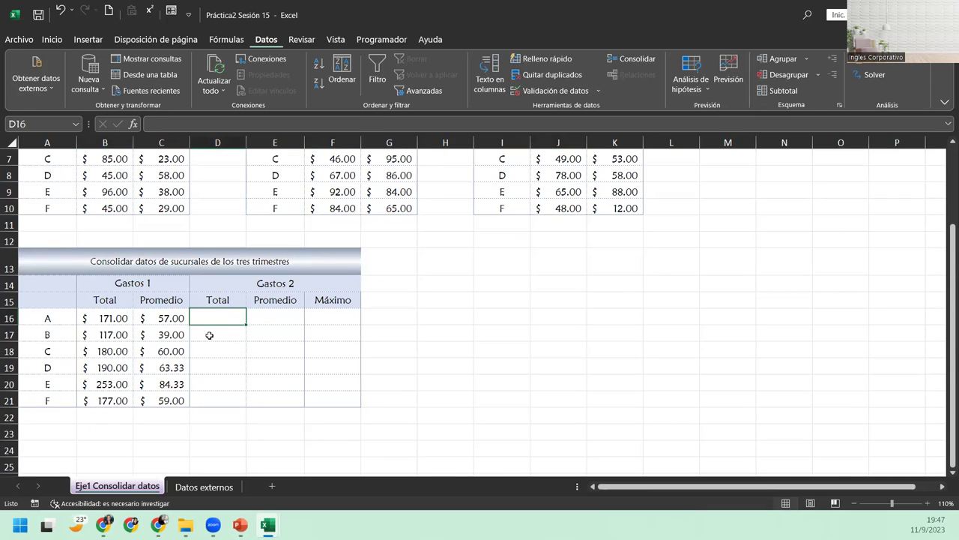
Step: Open Consolidar and remove the old source ranges $B$5:$B$10, $J$5:$J$10 and $F$5:$F$10
click(626, 58)
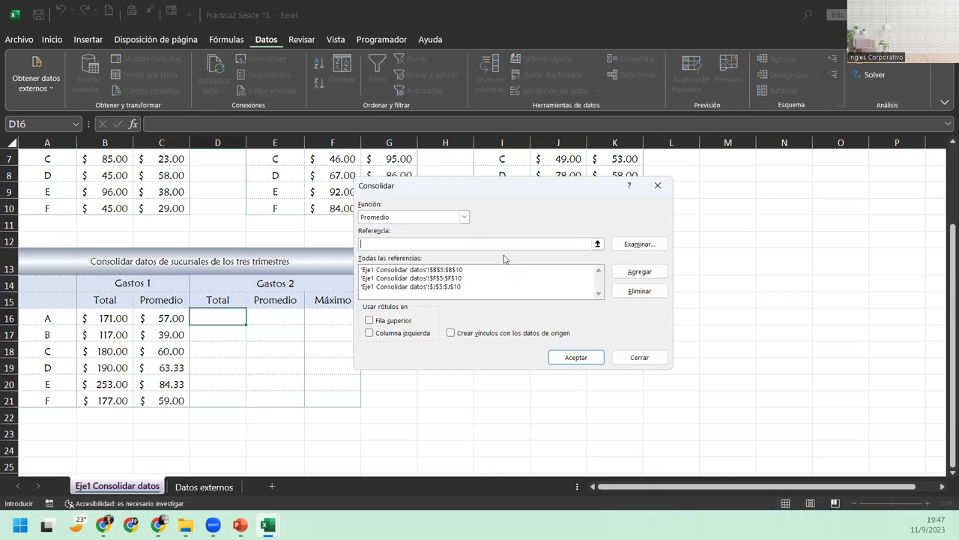
click(384, 270)
click(384, 278)
click(384, 286)
click(382, 278)
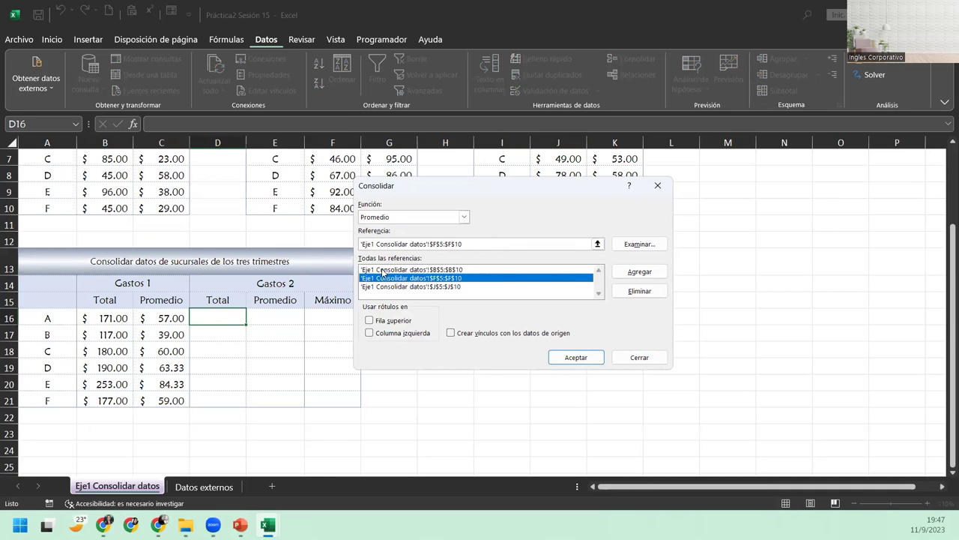
click(384, 269)
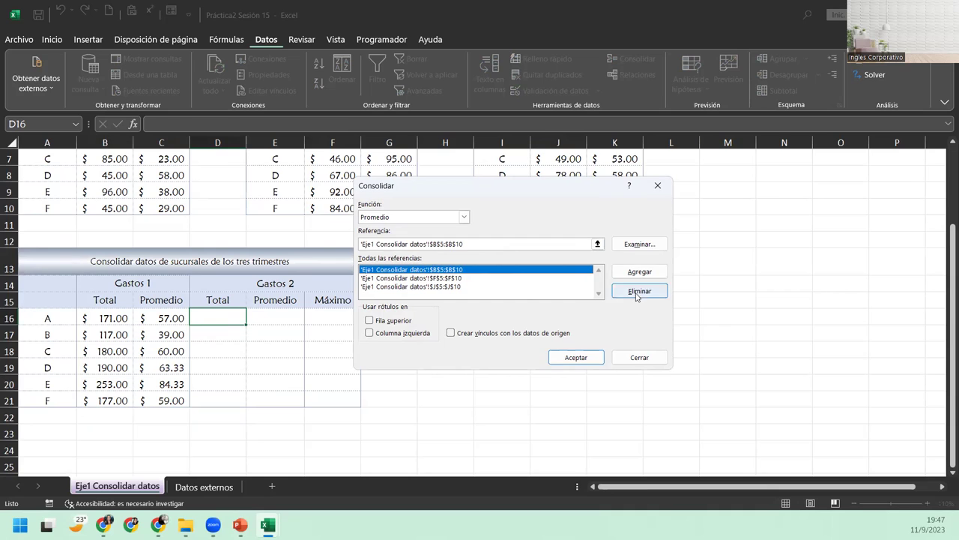
click(649, 291)
click(469, 279)
click(639, 290)
click(470, 271)
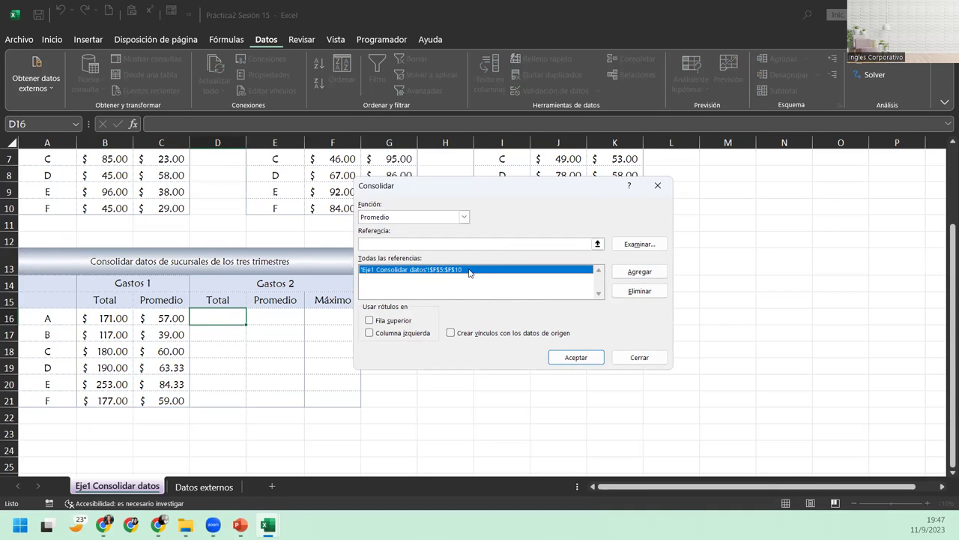
click(629, 293)
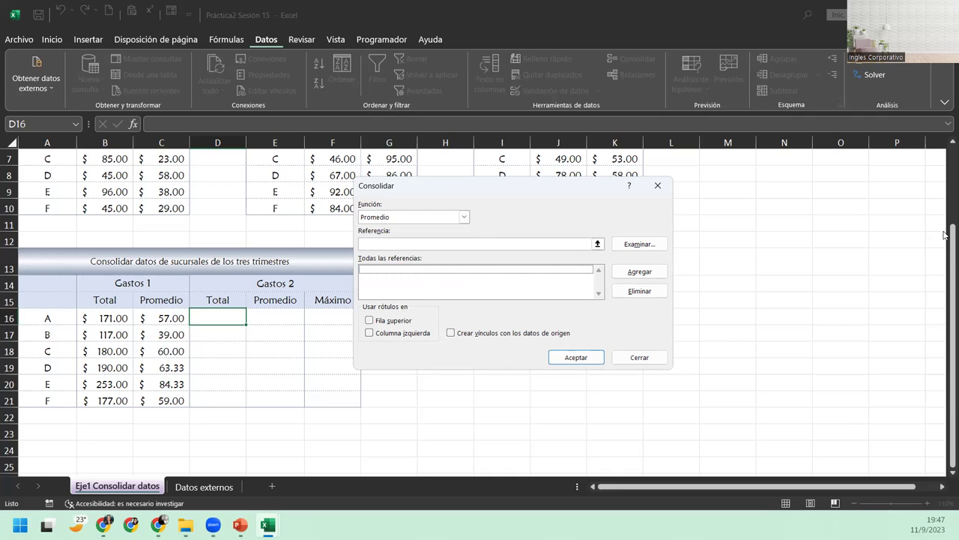
Step: Set the consolidation function back to Suma
click(404, 244)
scroll(405, 243, up, 2)
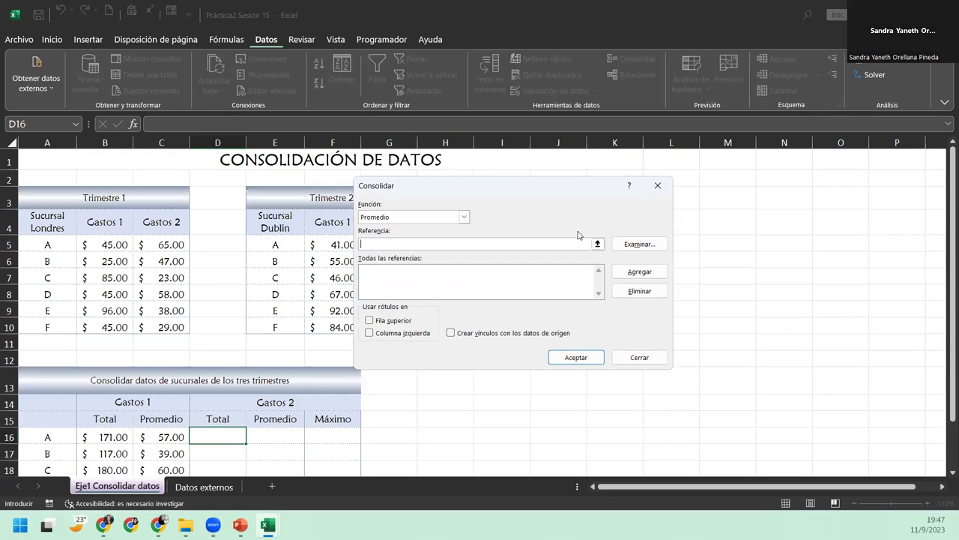
click(433, 217)
click(393, 228)
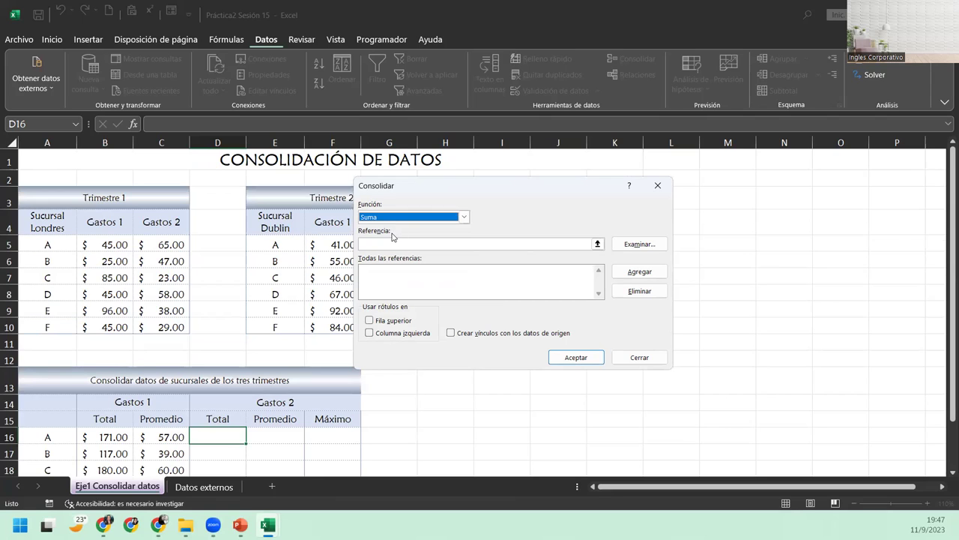
Step: Add C5:C10, G5:G10 and K5:K10 as sources and sum them into Gastos 2 Total
click(391, 243)
drag(181, 245, 182, 328)
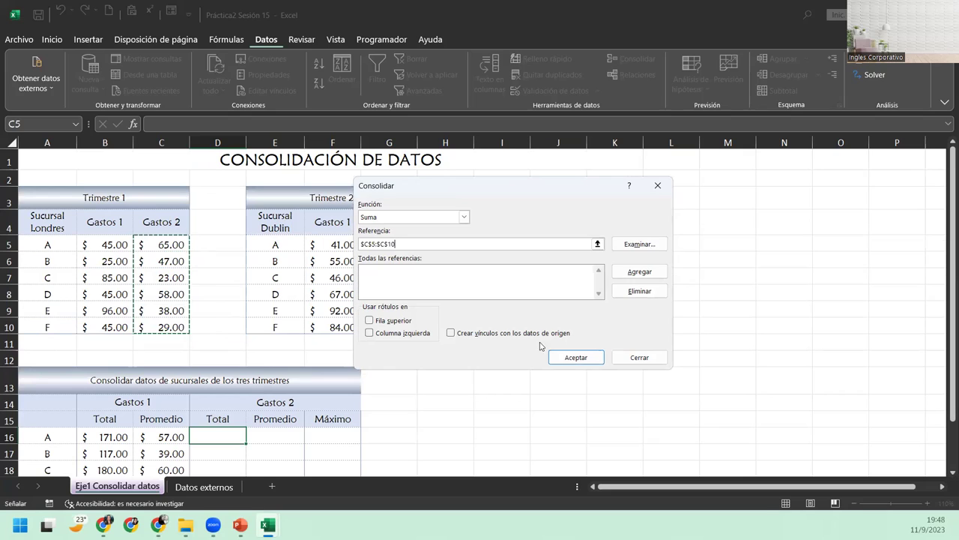
click(640, 271)
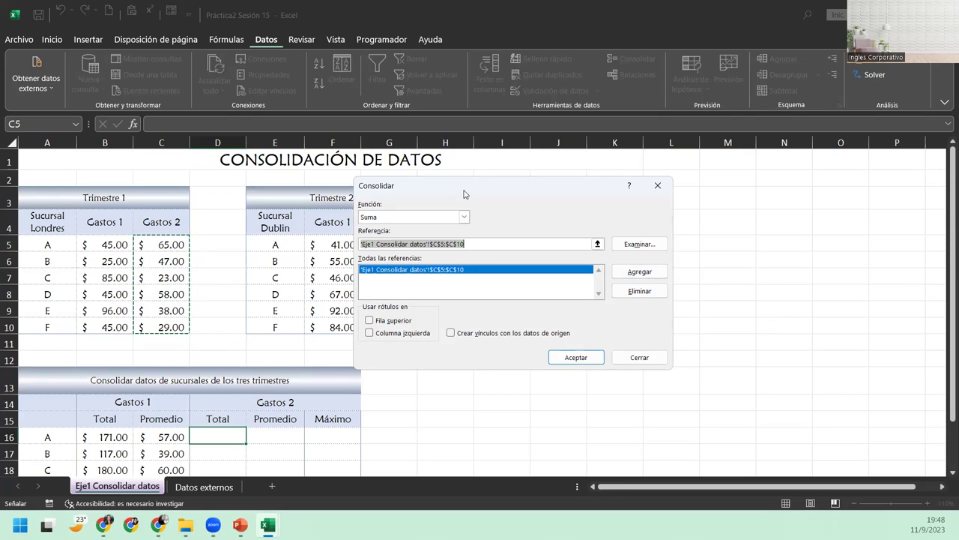
drag(464, 189, 531, 293)
drag(403, 245, 393, 327)
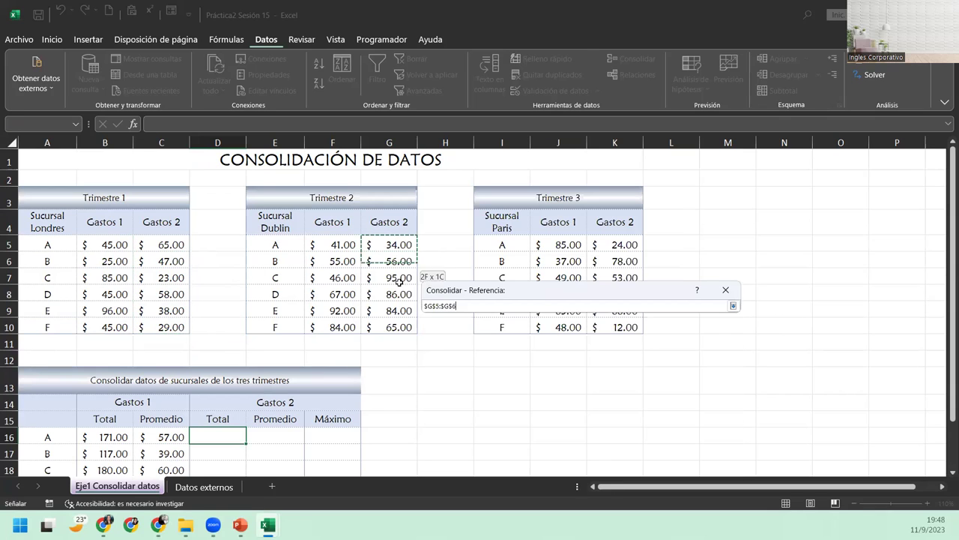
click(708, 376)
click(613, 244)
drag(613, 244, 616, 326)
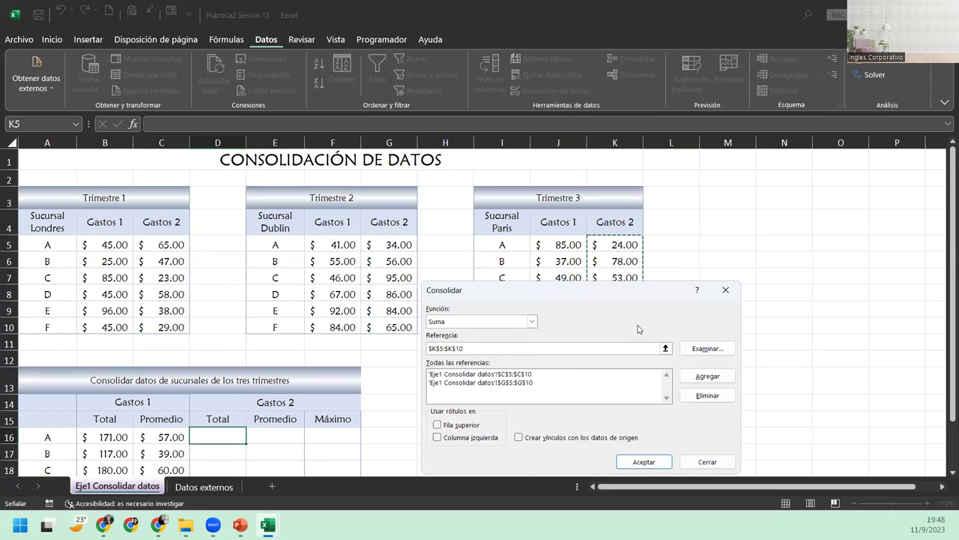
click(707, 376)
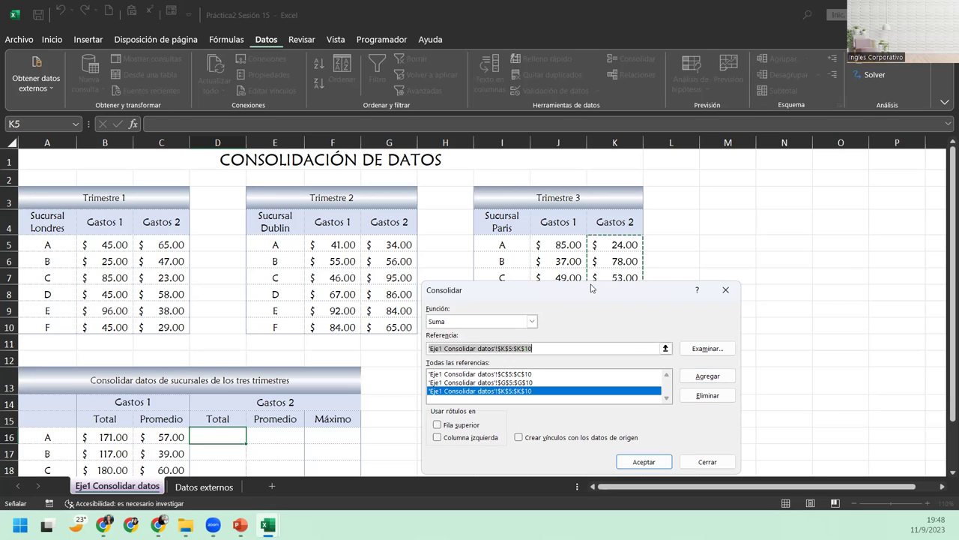
drag(591, 288, 580, 223)
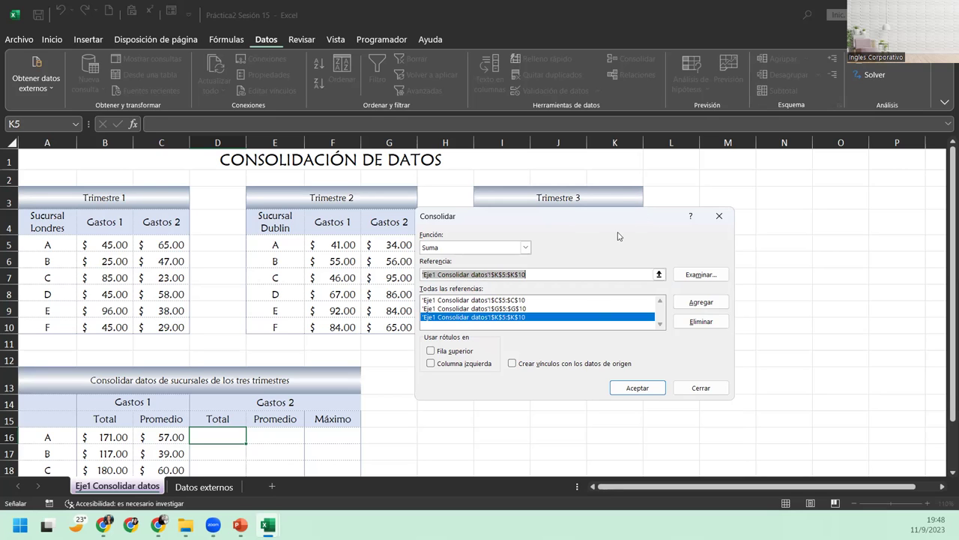
click(632, 392)
scroll(355, 441, down, 2)
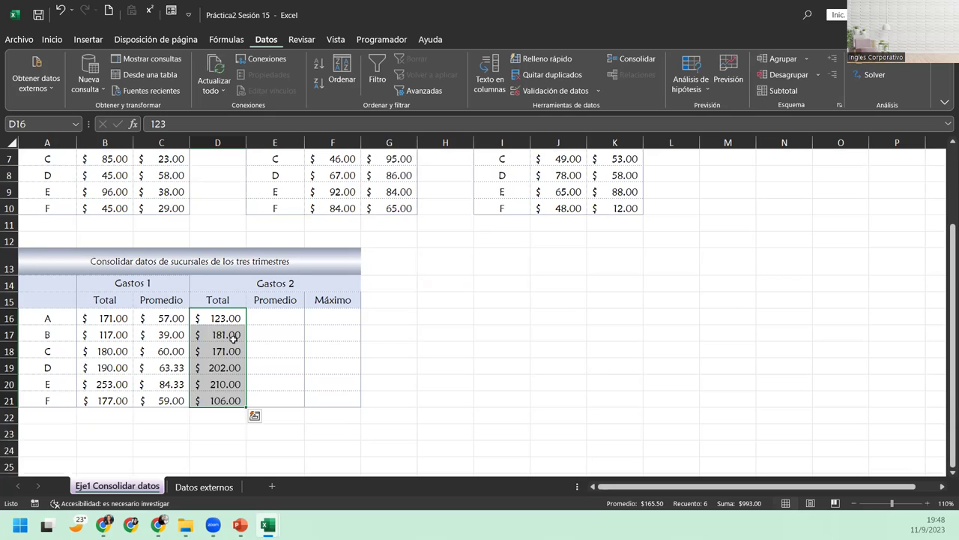
Step: Select cell E16 and reopen Consolidar for the Gastos 2 Promedio column
click(278, 320)
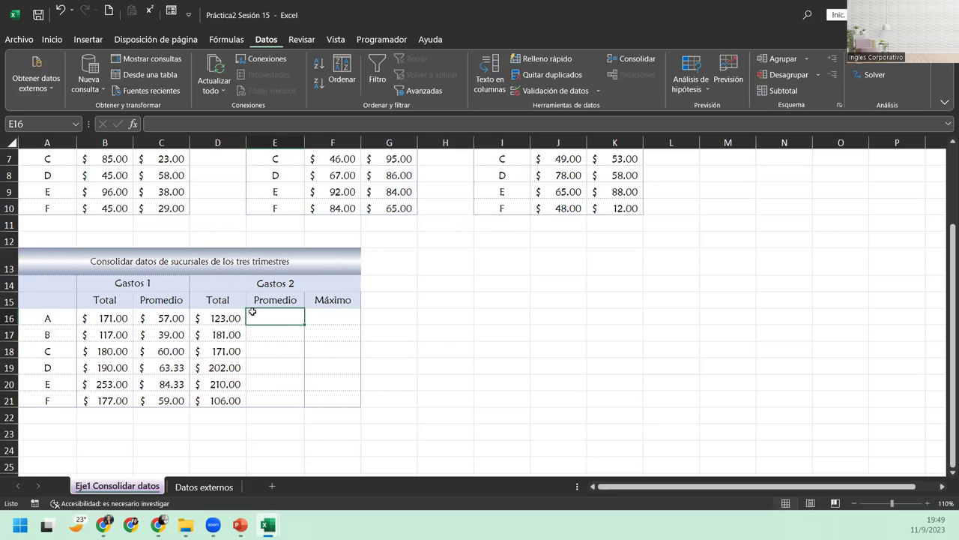
click(631, 57)
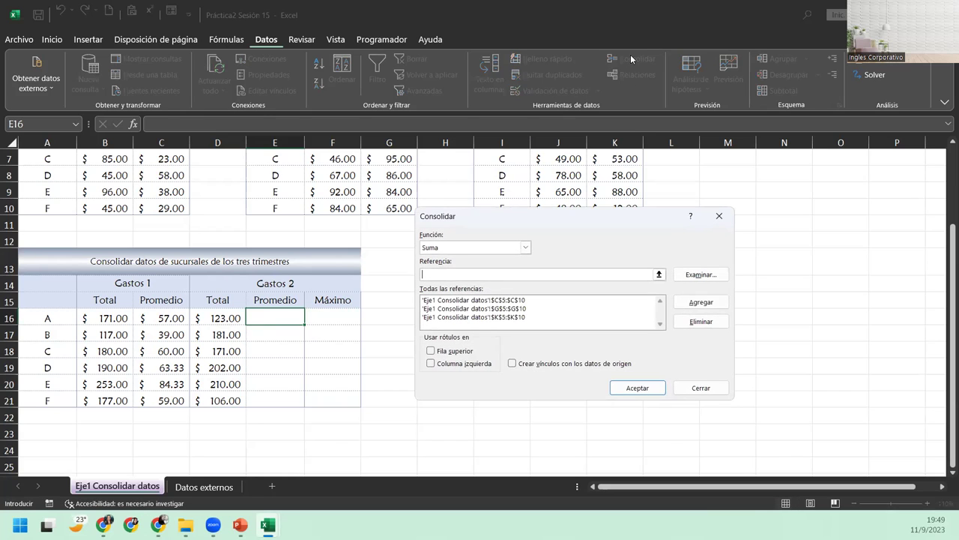
Step: Consolidate with Promedio, filling Gastos 2 Promedio with averages 41.00 through 35.33
click(464, 249)
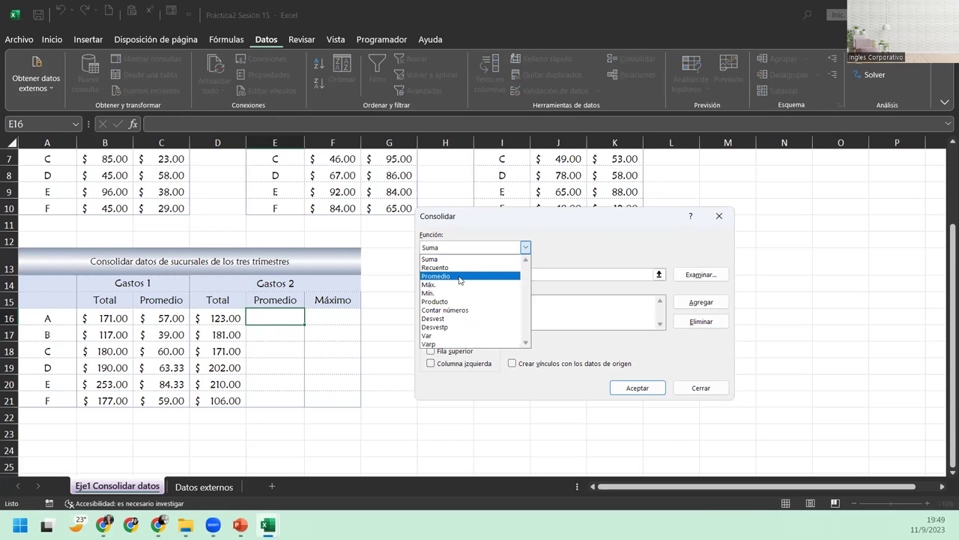
click(459, 275)
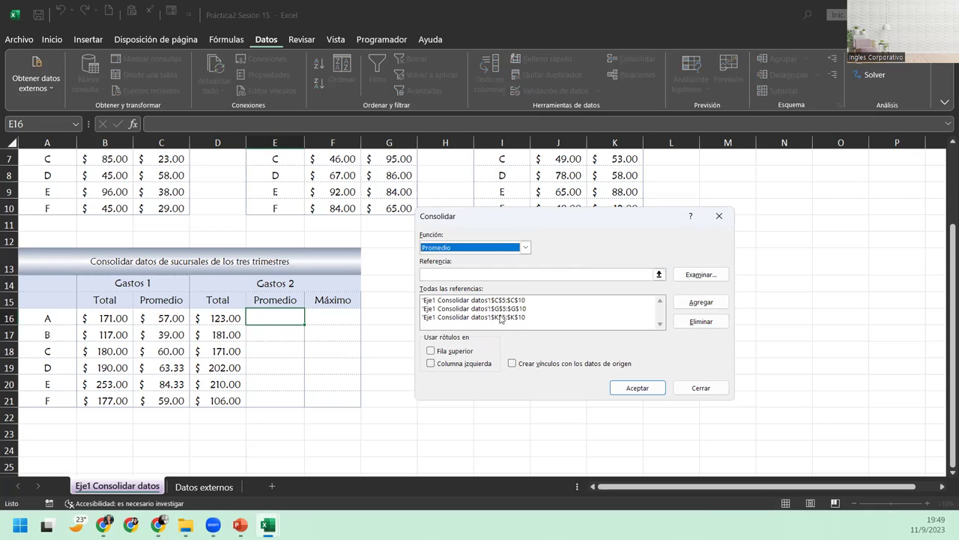
click(650, 391)
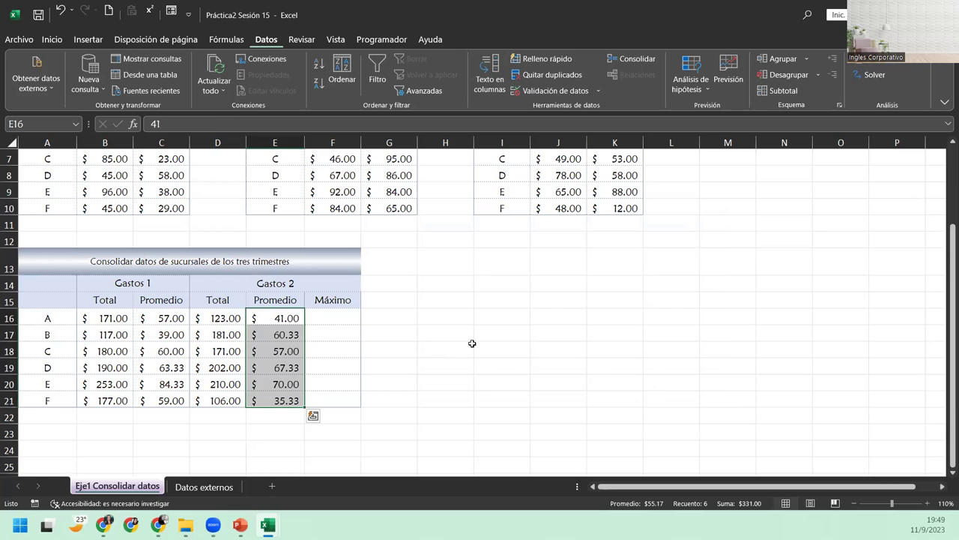
click(341, 323)
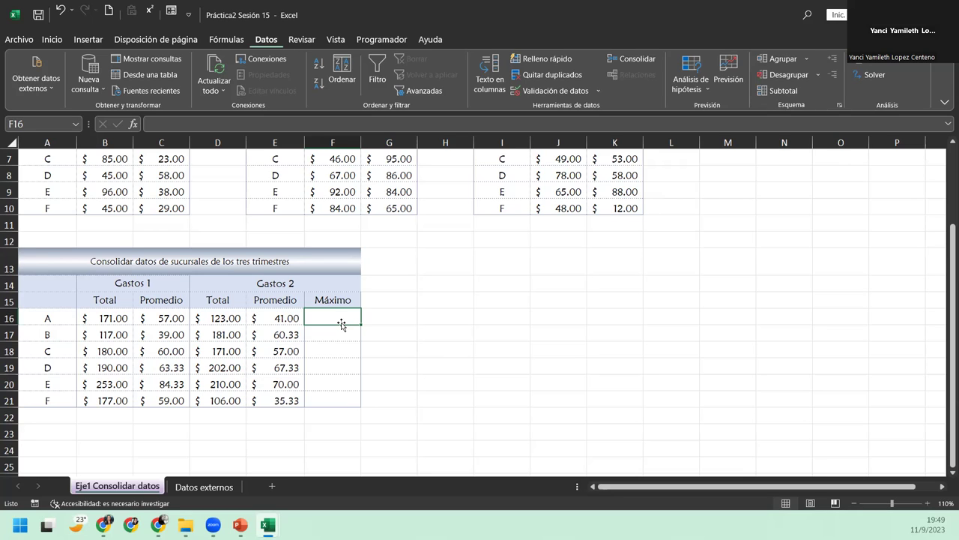
Step: Consolidate with Máx. to fill Gastos 2 Máximo with 65, 78, 95, 86, 88, 65
click(629, 58)
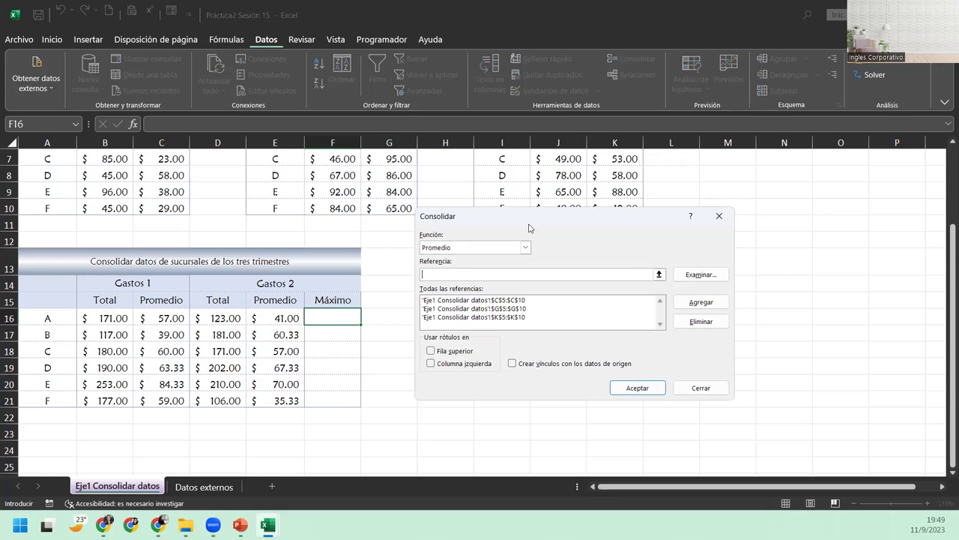
click(525, 247)
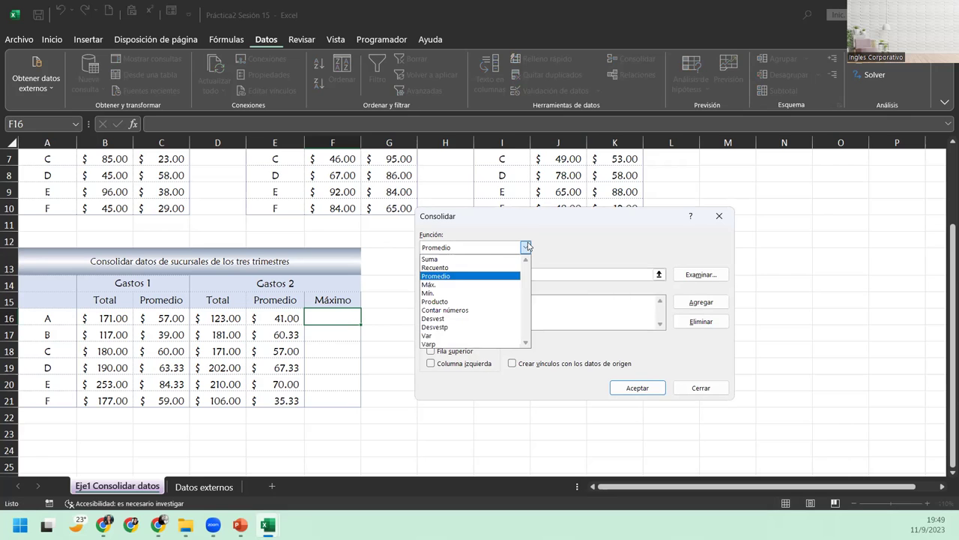
click(437, 284)
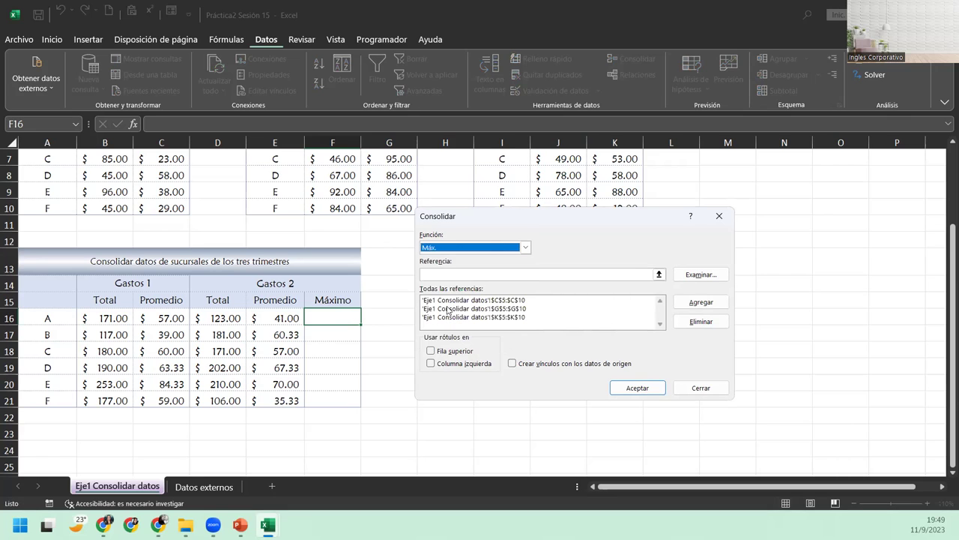
click(636, 387)
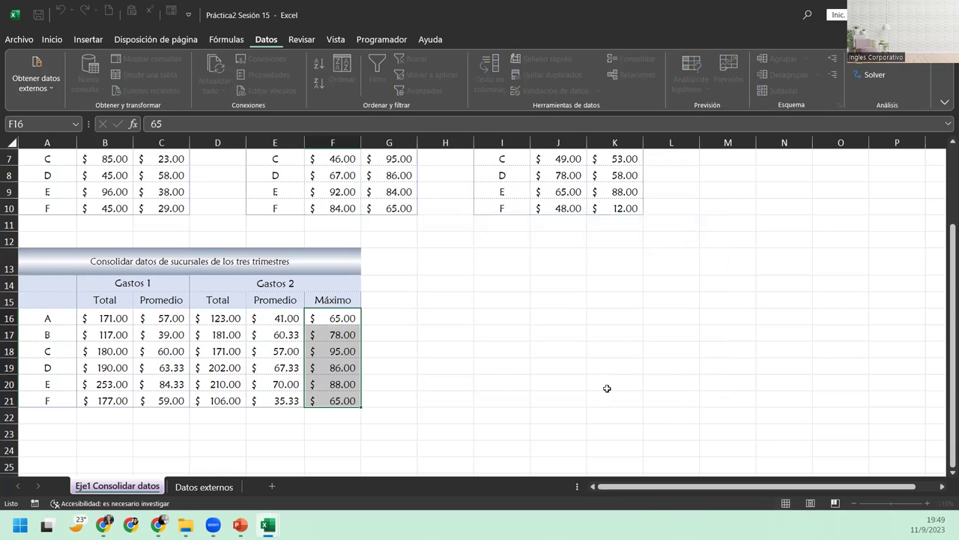
click(441, 317)
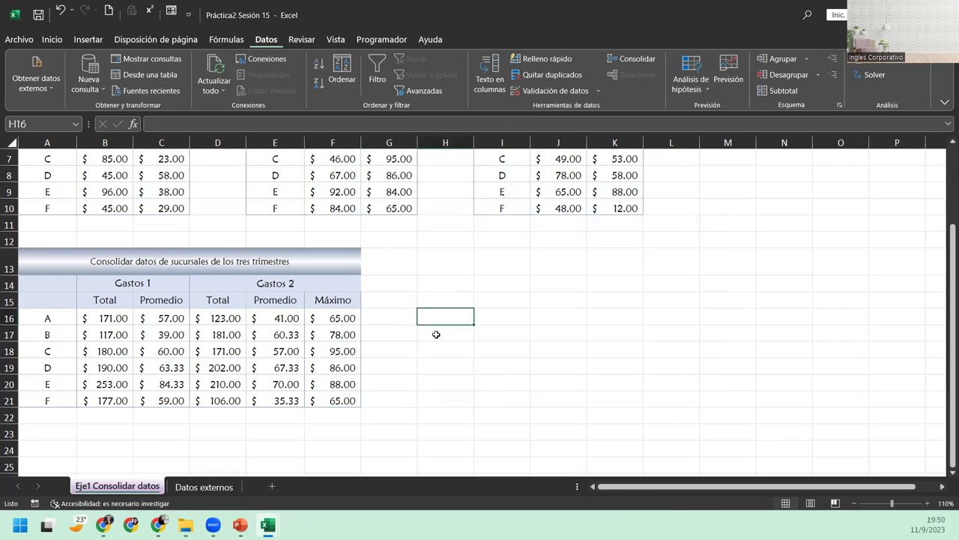
Step: Retry the consolidation with Crear vínculos ticked and dismiss the resulting error
click(632, 60)
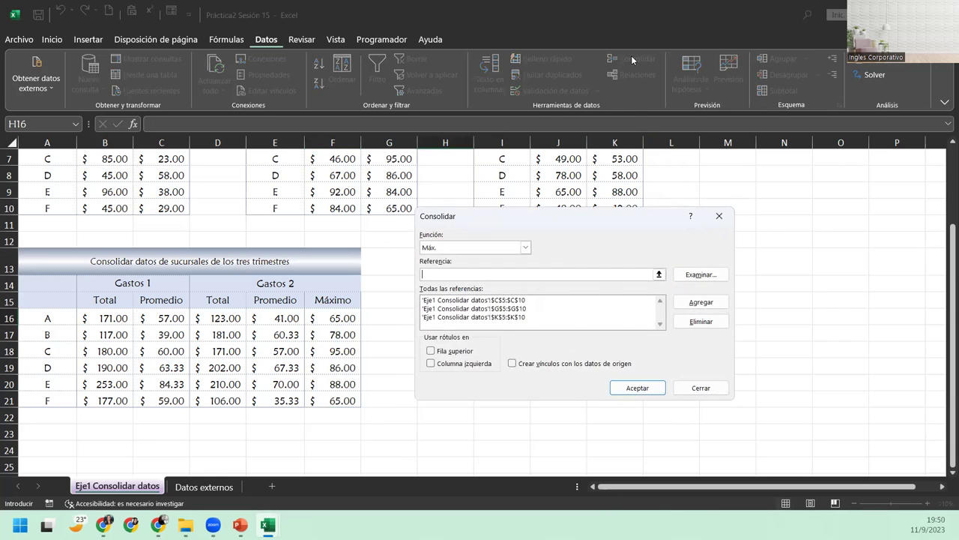
click(516, 364)
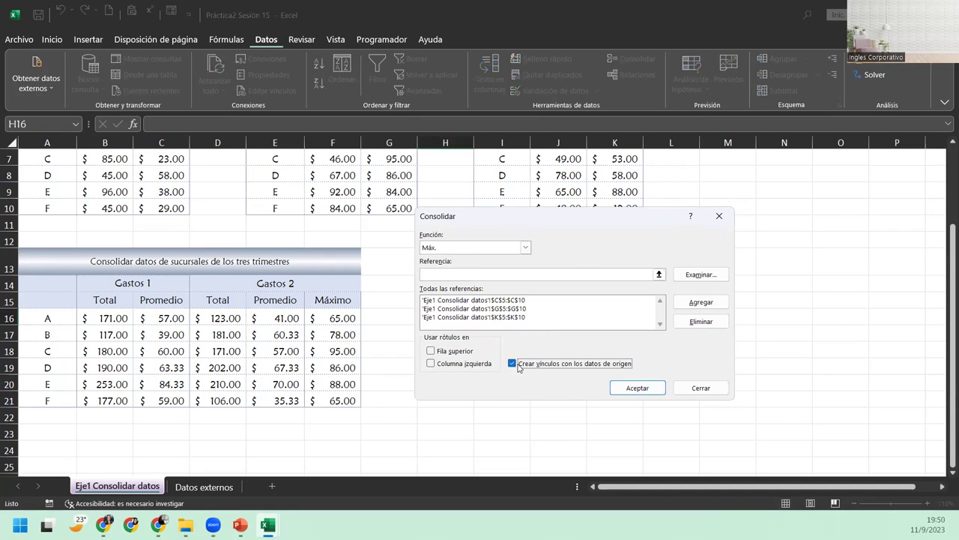
click(637, 387)
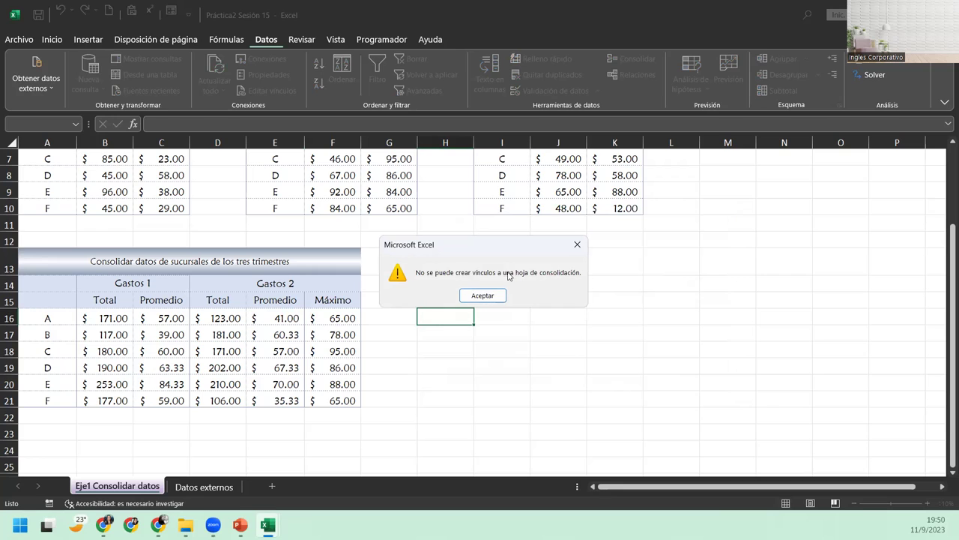
click(480, 298)
click(422, 299)
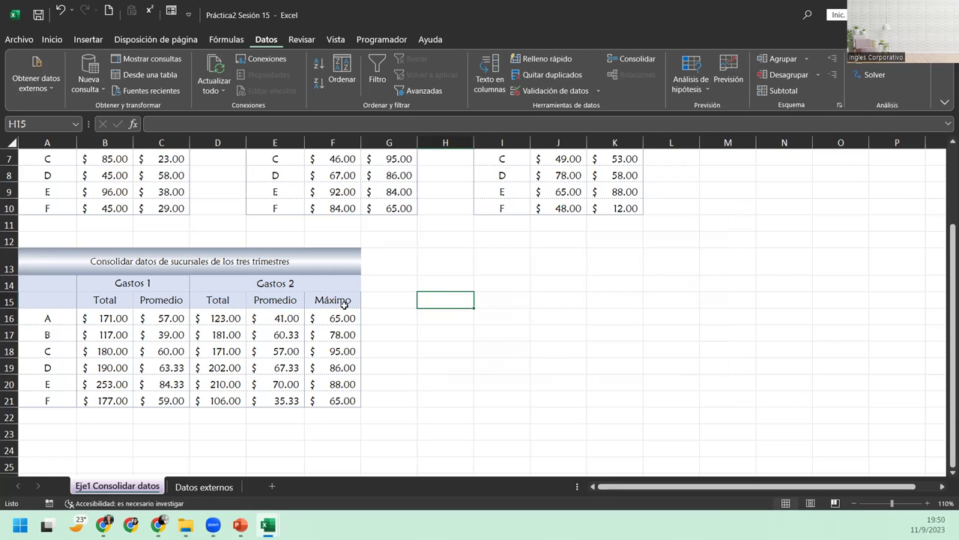
scroll(317, 341, up, 2)
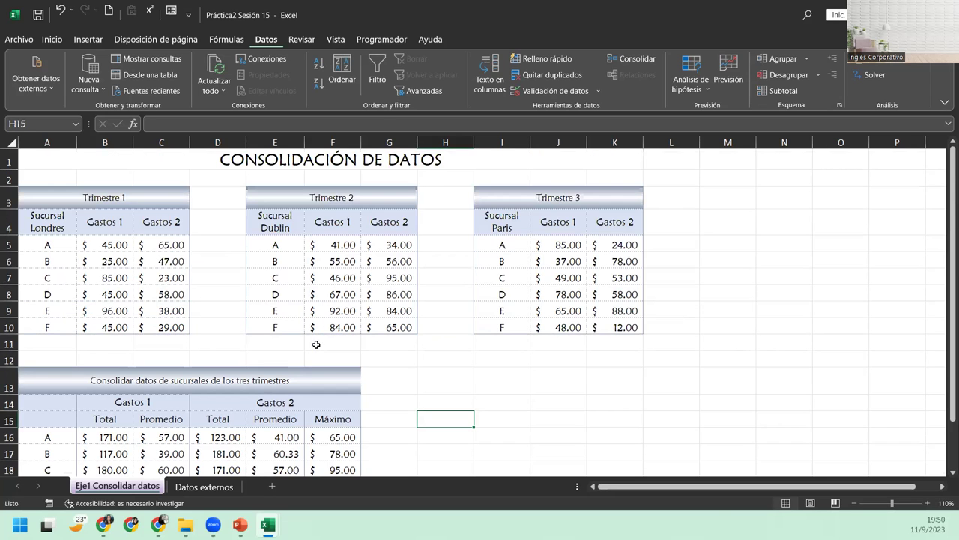
scroll(317, 342, down, 5)
scroll(317, 341, up, 5)
scroll(463, 300, down, 5)
scroll(463, 300, up, 5)
scroll(463, 300, down, 3)
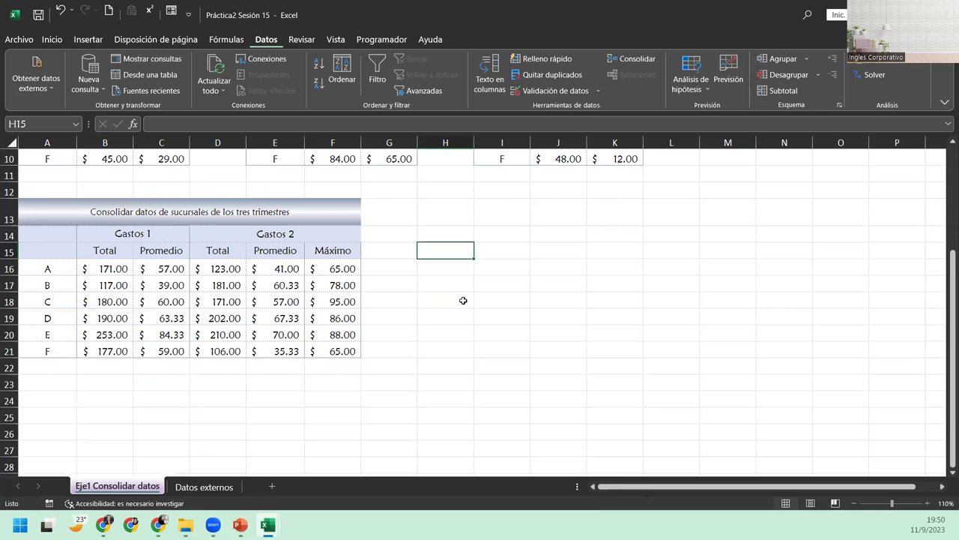
scroll(463, 300, up, 3)
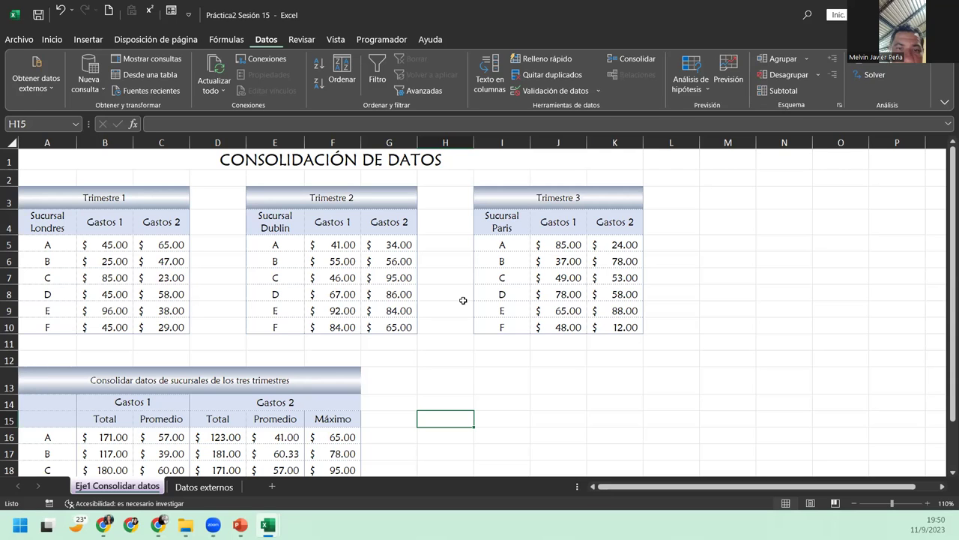
scroll(331, 378, down, 2)
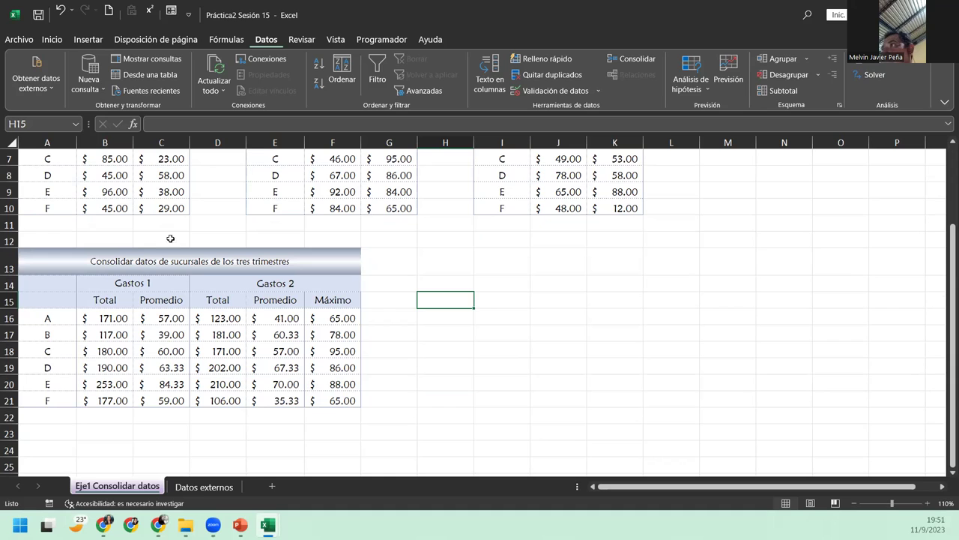
Step: Select D16 and reopen Consolidar with the function set back to Suma
click(223, 317)
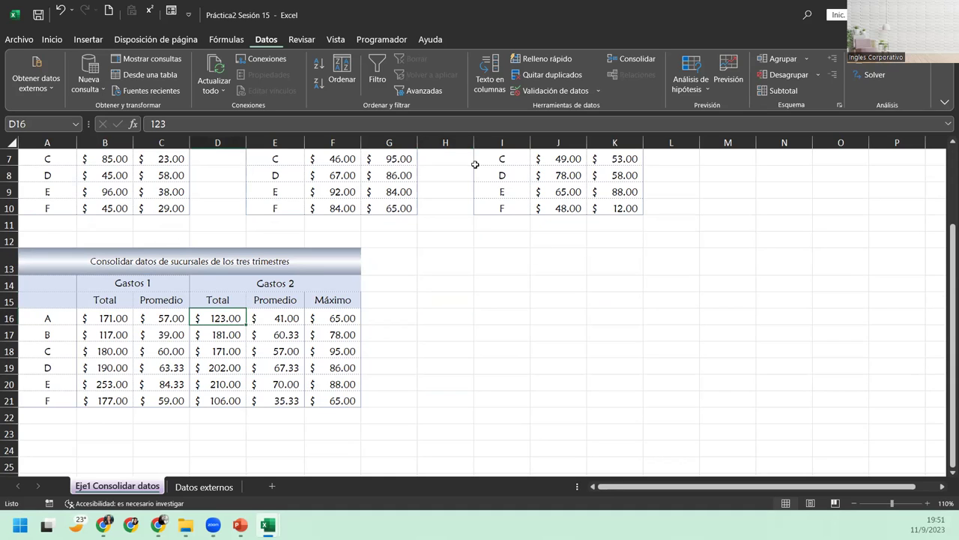
click(630, 59)
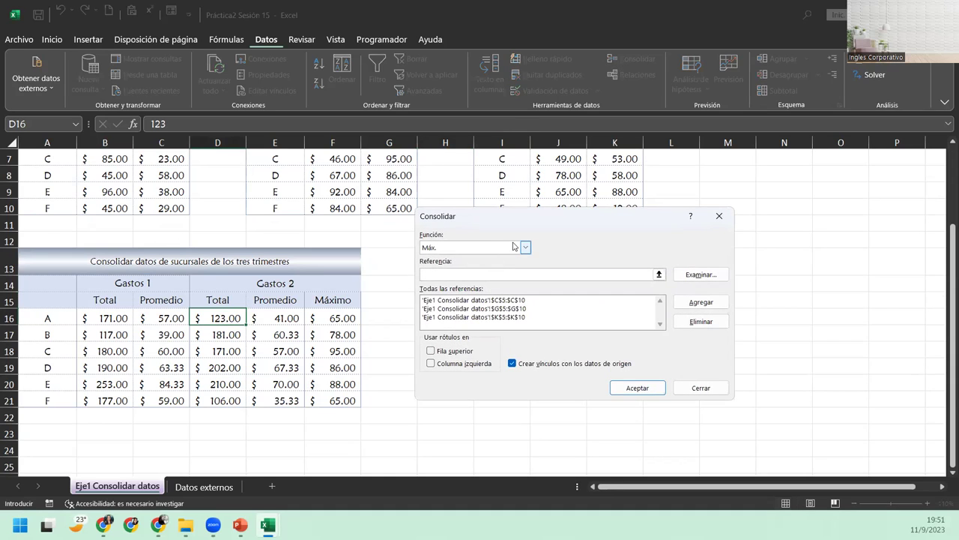
click(525, 247)
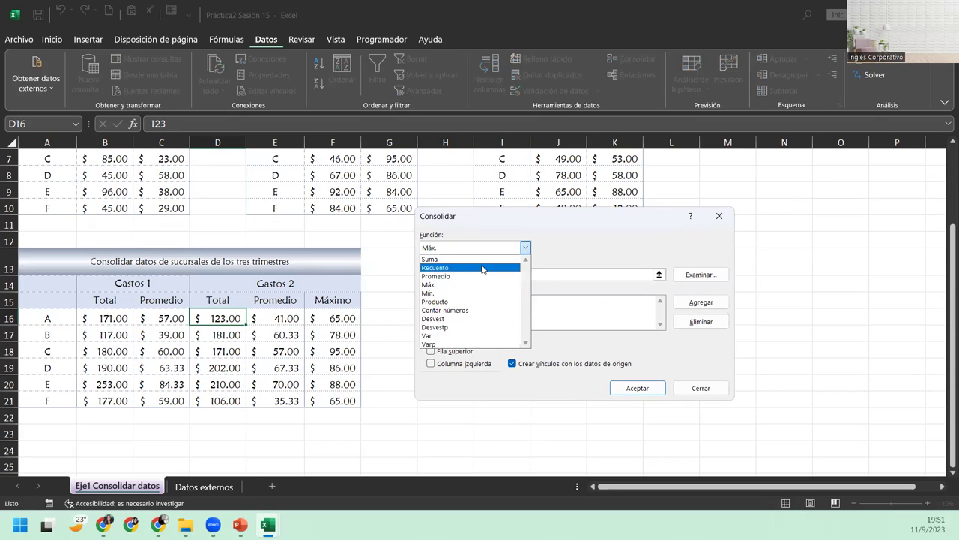
click(487, 259)
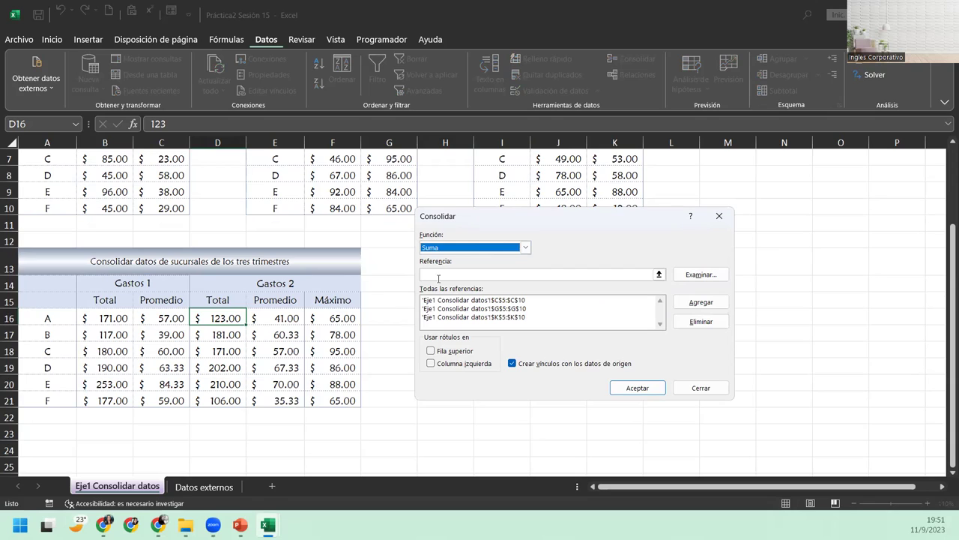
Step: Load each listed reference, $C$5:$C$10, $G$5:$G$10 and $K$5:$K$10, into the Referencia box
key(Tab)
scroll(340, 296, up, 2)
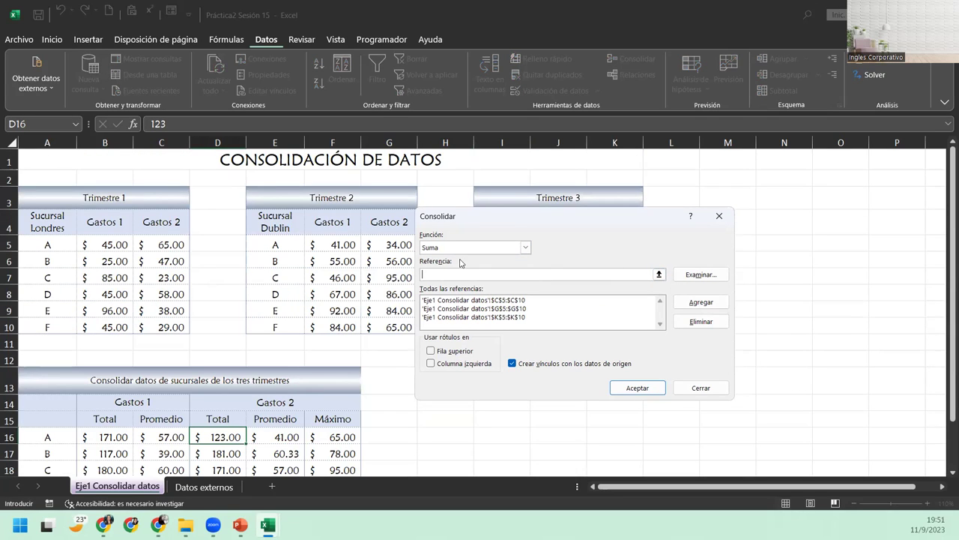
scroll(483, 296, down, 1)
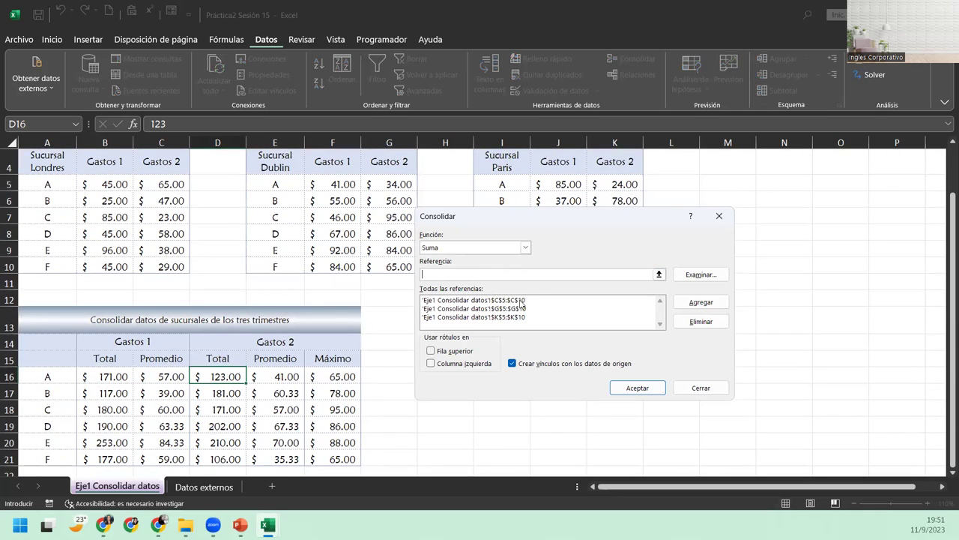
click(521, 300)
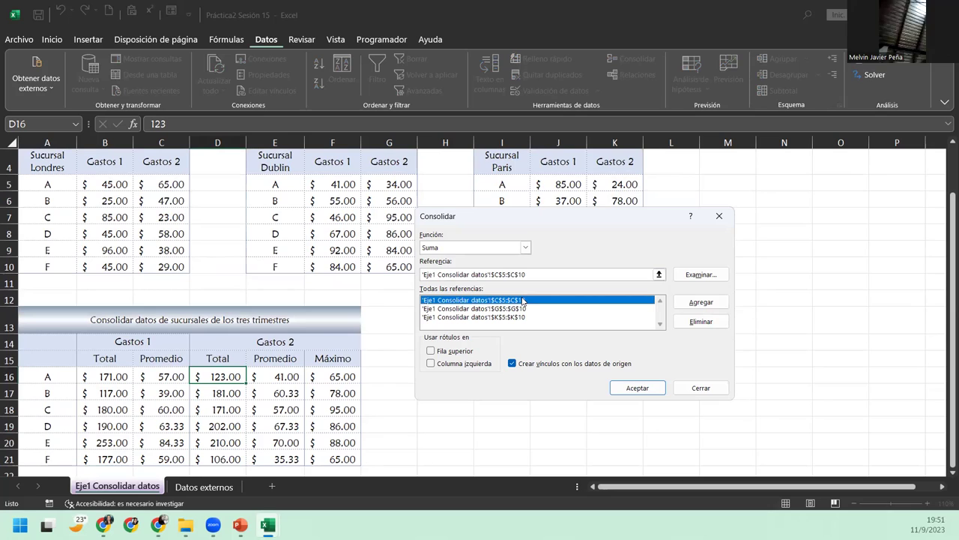
click(517, 309)
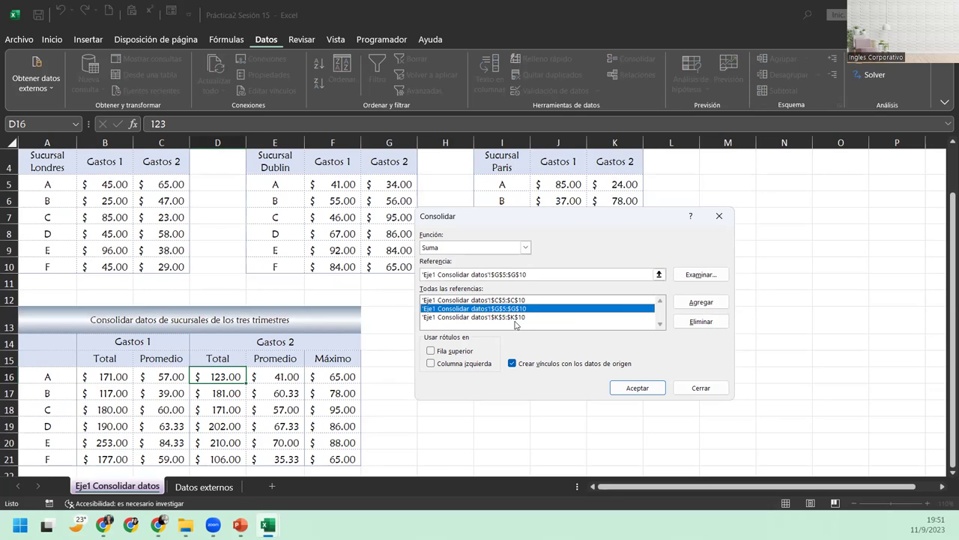
click(516, 317)
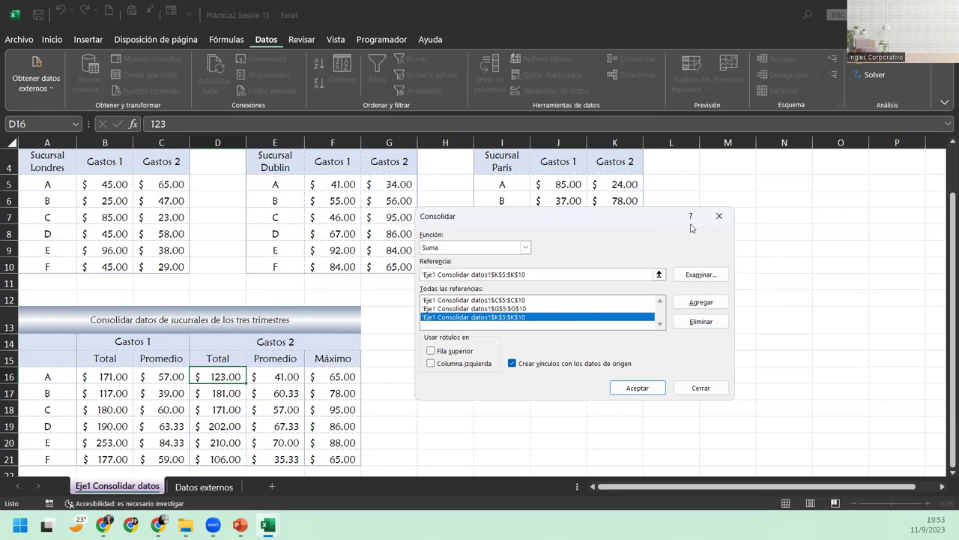
Step: Reopen Consolidar from the first Gastos 2 Promedio cell, choose Promedio, and close without applying
click(720, 216)
click(276, 377)
click(612, 58)
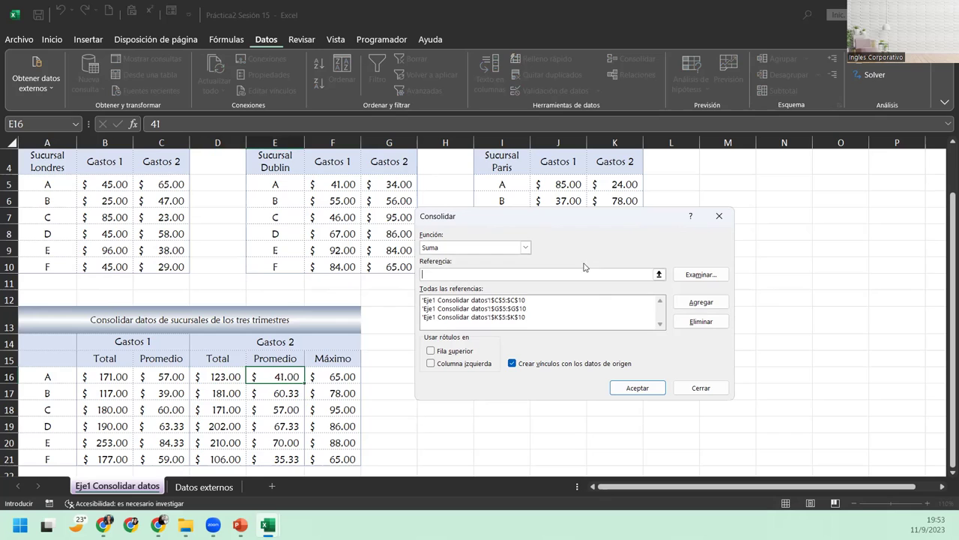
click(526, 248)
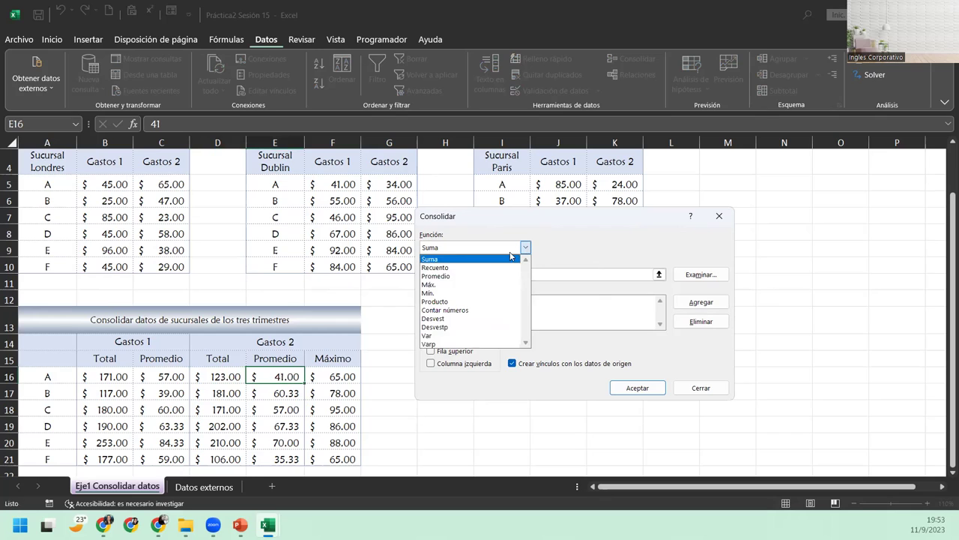
click(458, 277)
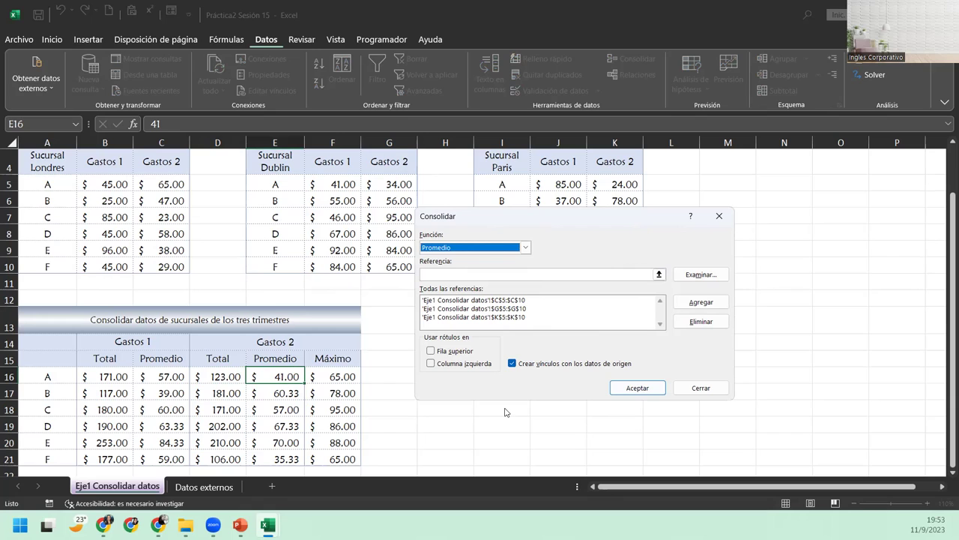
click(714, 389)
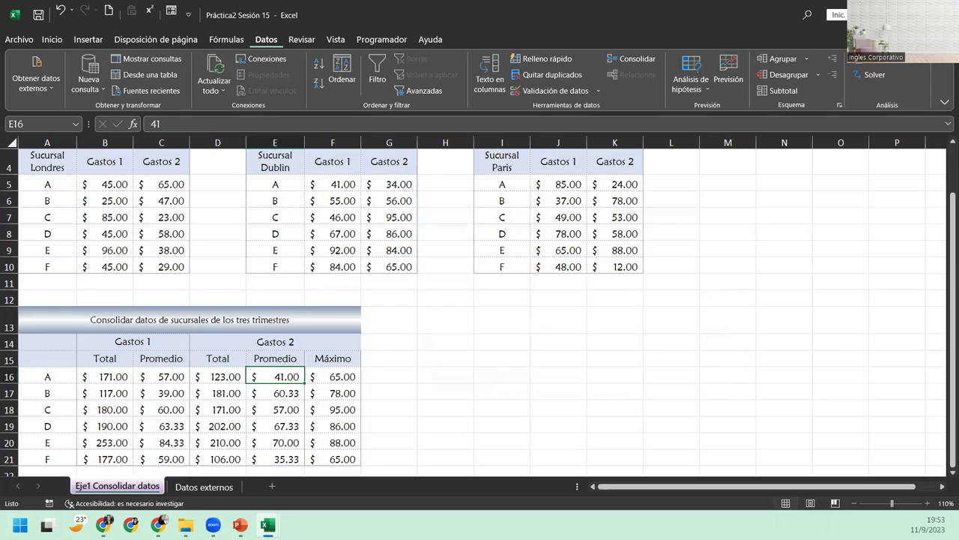
click(20, 525)
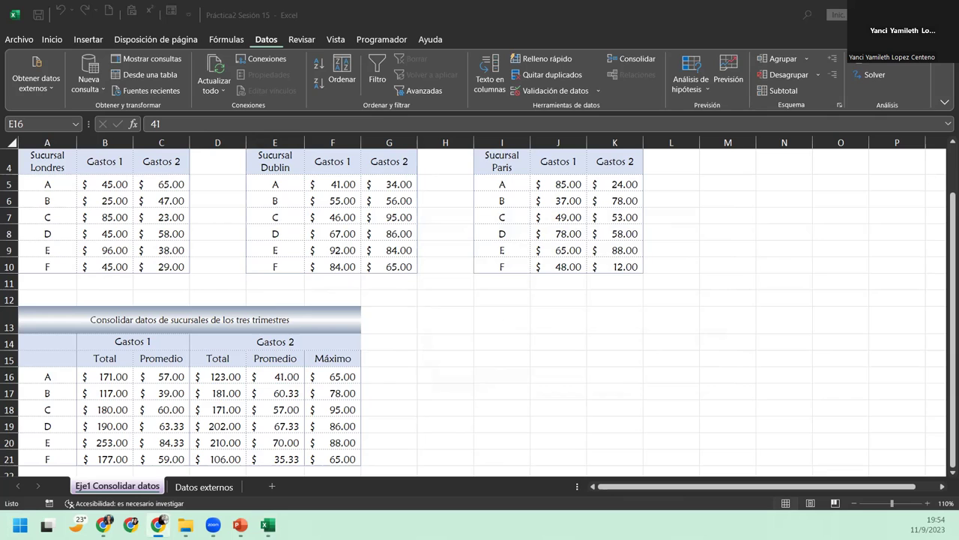
Step: Go to the Datos externos sheet and bring up the Masferrer workbook
click(195, 487)
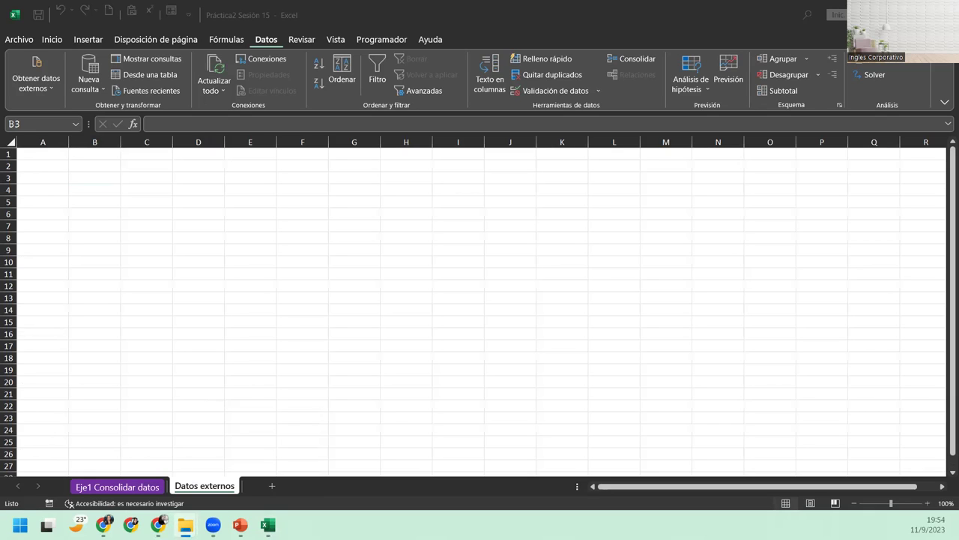
key(alt+Tab)
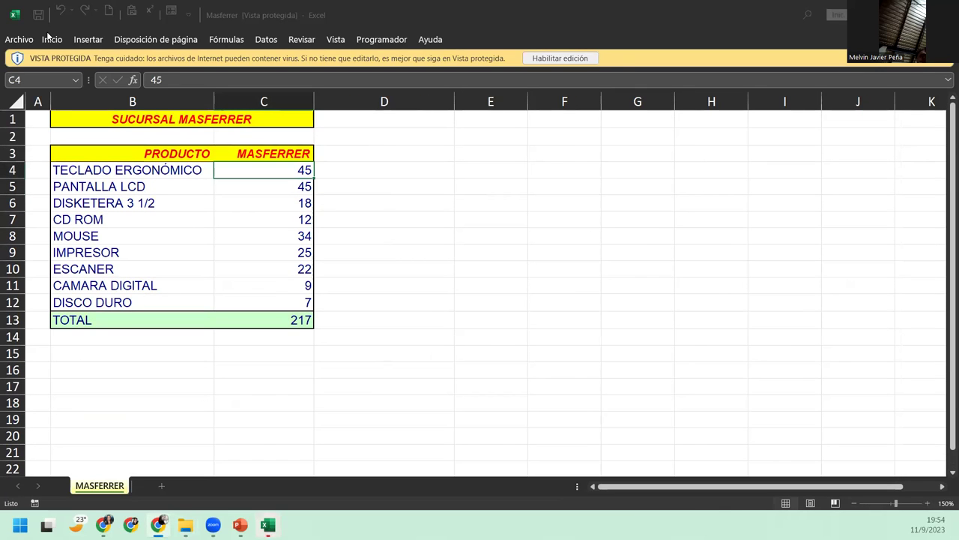
Step: Enable editing in the Masferrer, Centro and Santa Tecla branch workbooks
click(567, 59)
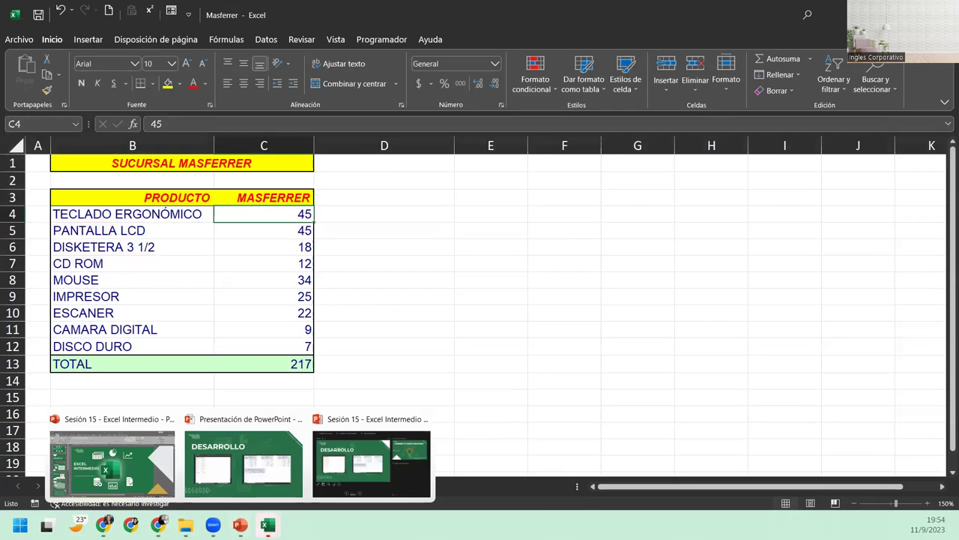
click(505, 448)
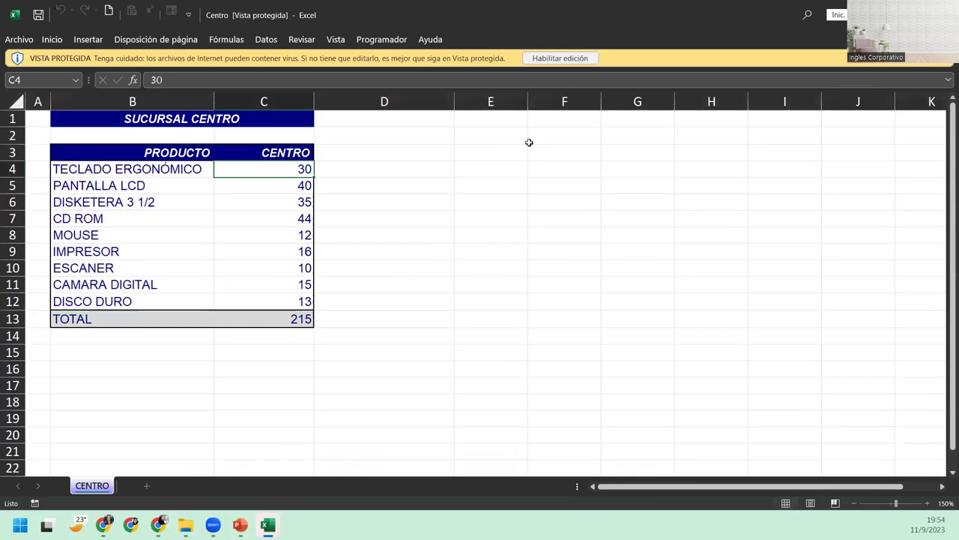
click(563, 59)
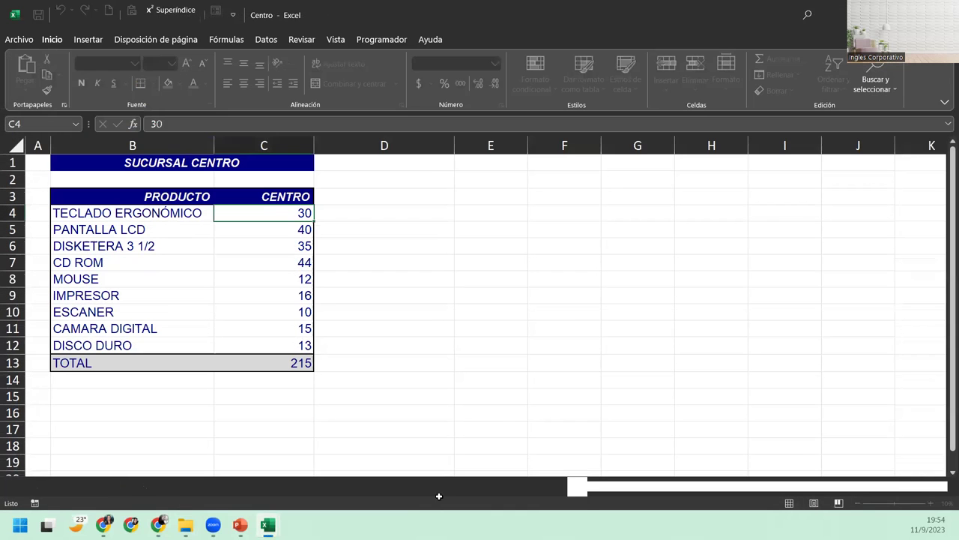
mouse_move(267, 524)
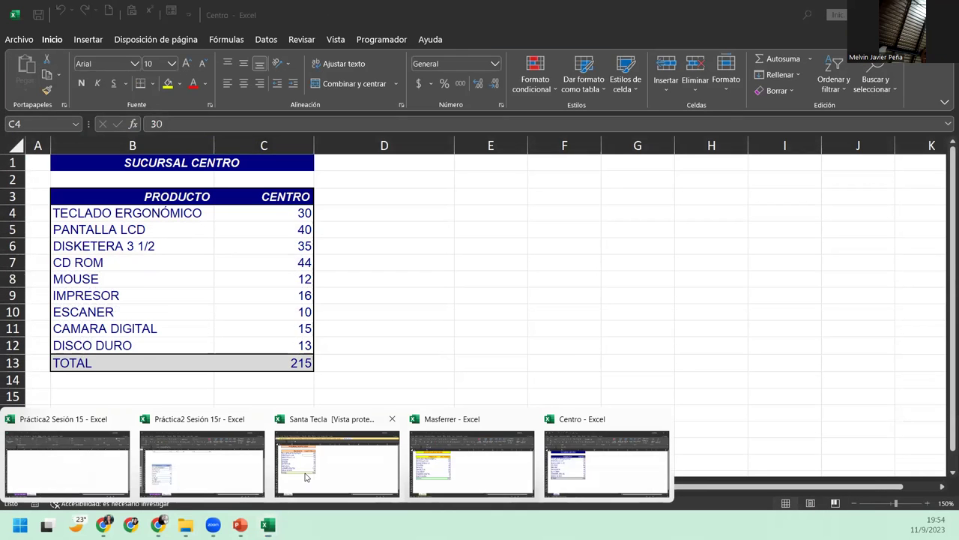
click(303, 479)
click(559, 59)
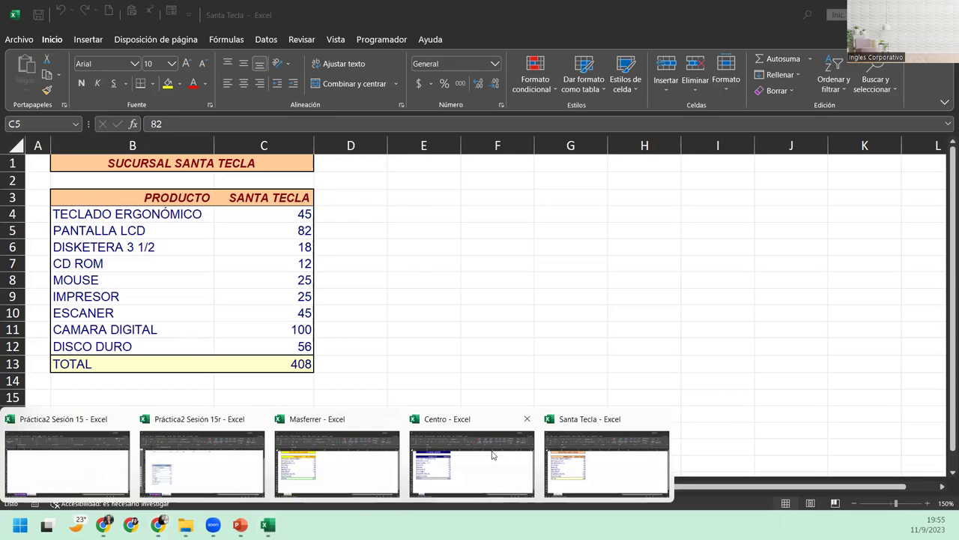
click(101, 463)
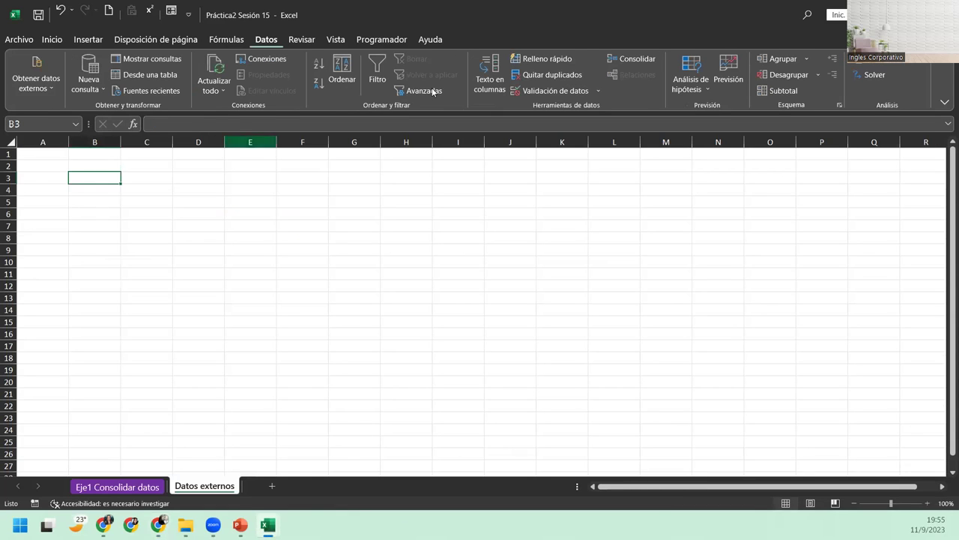
Step: Open Consolidar on Datos externos, keeping Suma, with the Referencia box ready for input
click(610, 62)
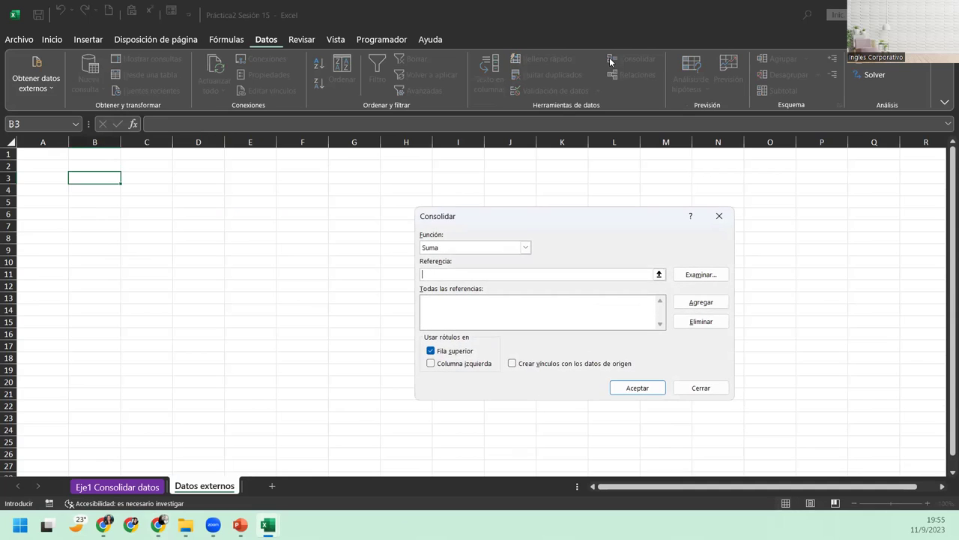
click(525, 248)
click(510, 257)
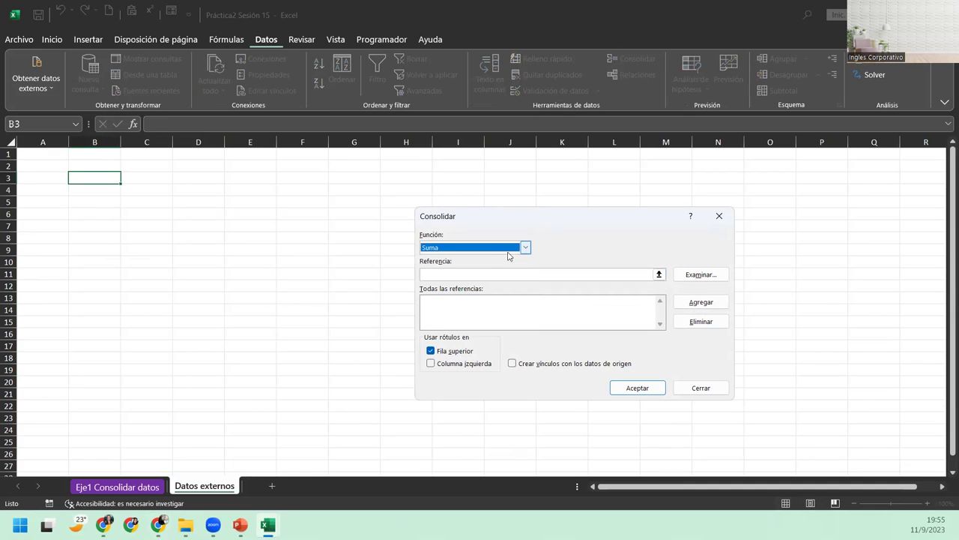
click(454, 272)
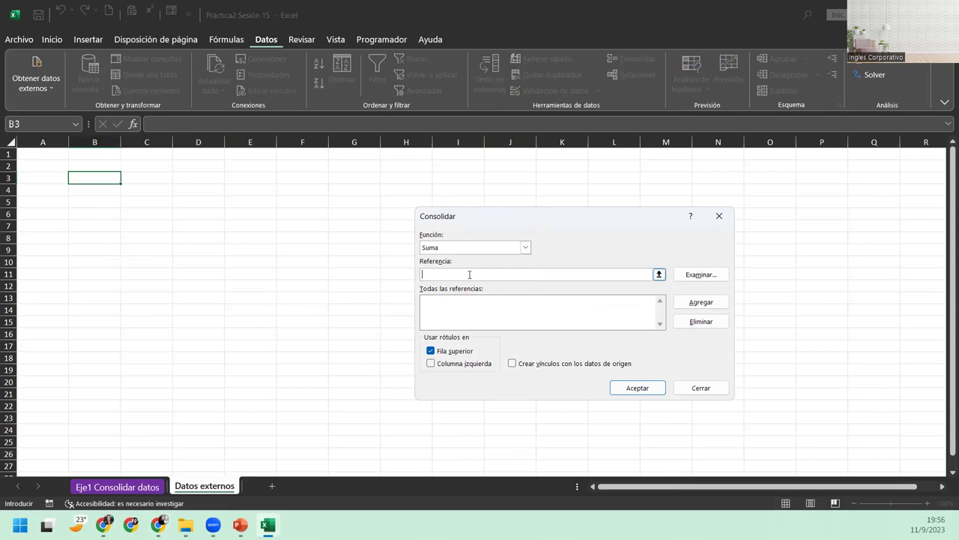
mouse_move(268, 524)
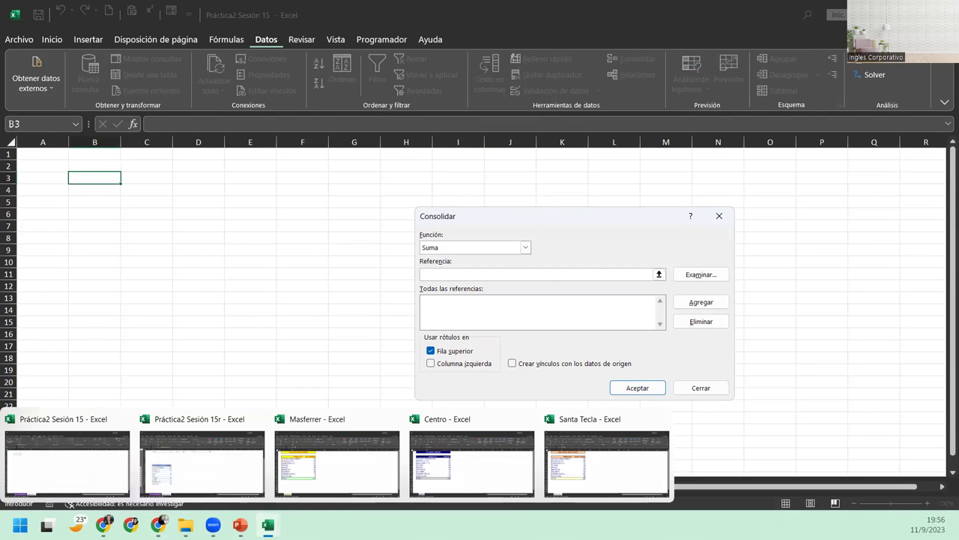
Step: Add the Masferrer range as a consolidation source, then remove the wrongly selected entry
click(362, 462)
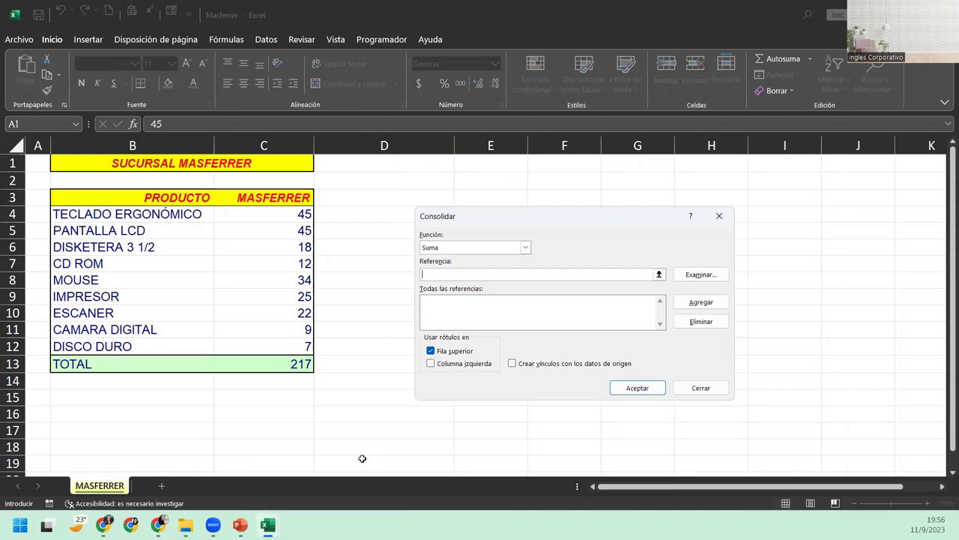
drag(106, 197, 272, 344)
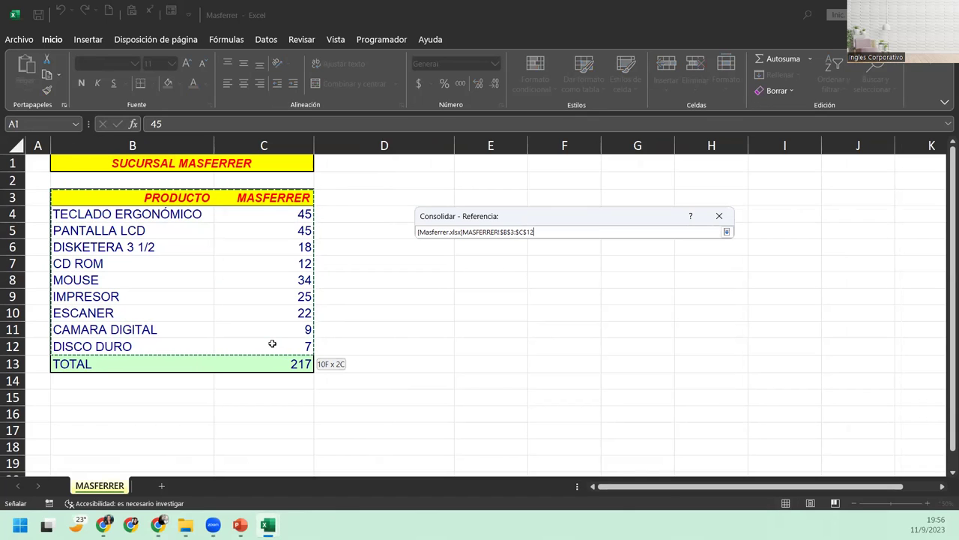
drag(272, 343, 273, 359)
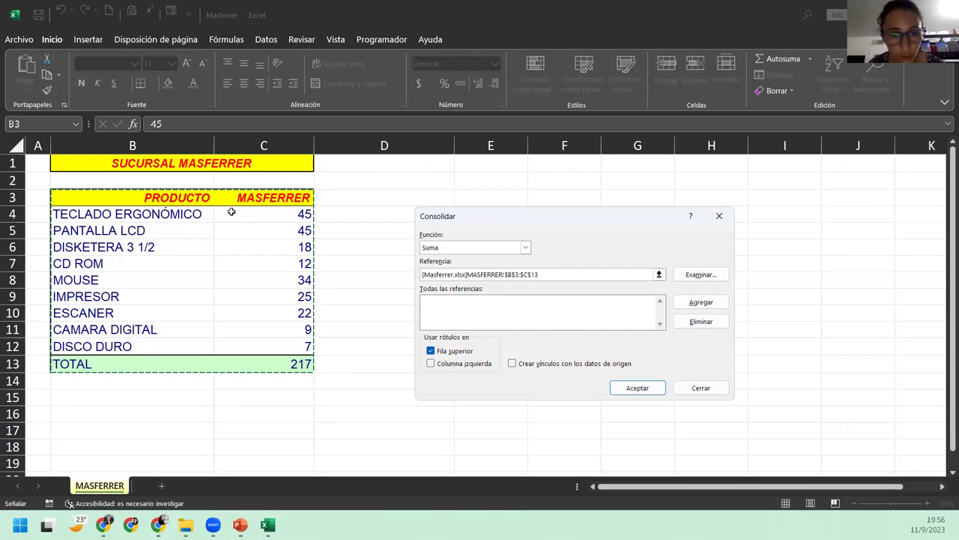
drag(89, 193, 253, 346)
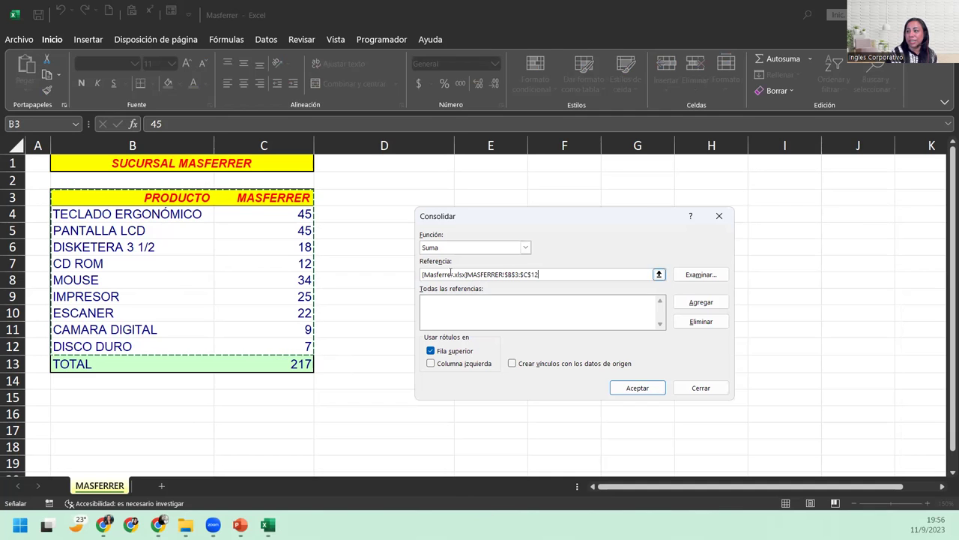
click(703, 303)
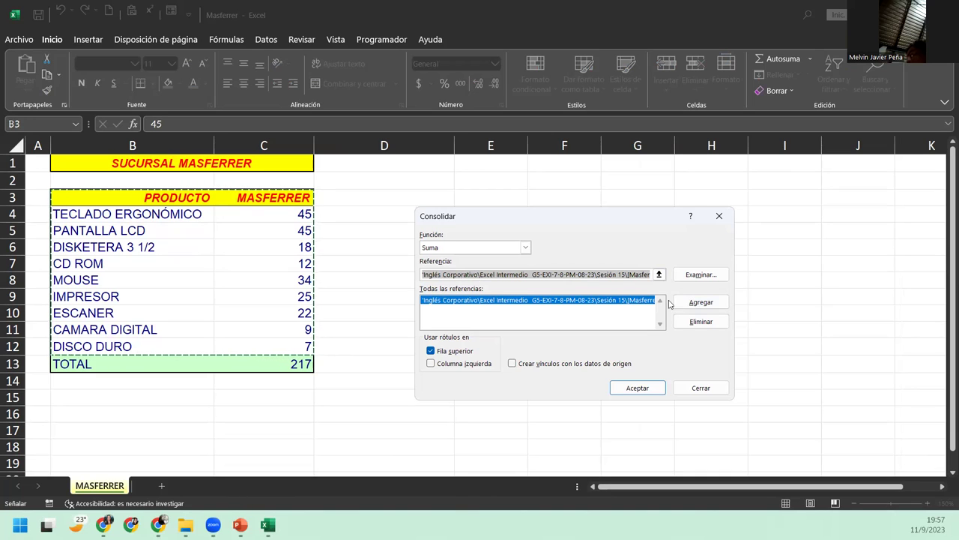
click(700, 321)
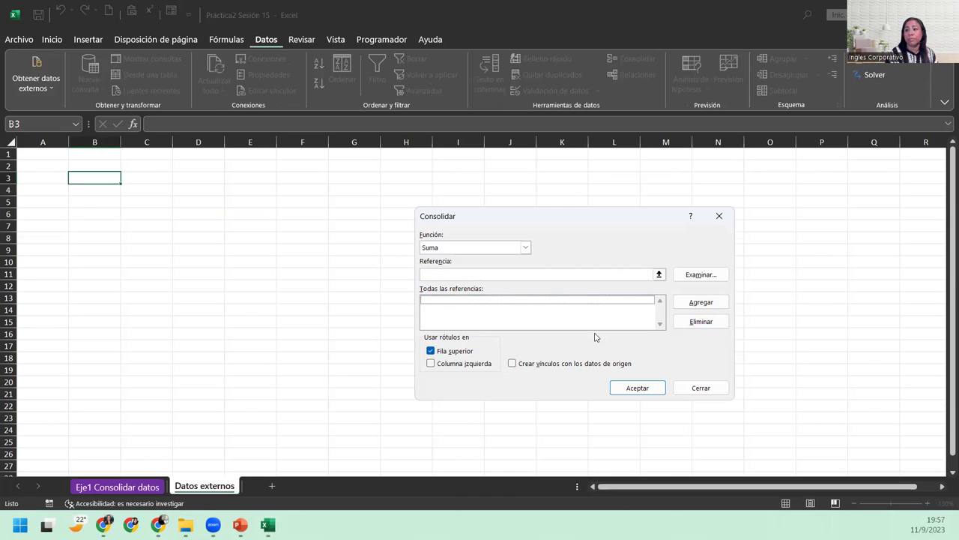
Step: Re-add MASFERRER!$B$3:$C$12 as the first reference in the Consolidar dialog
click(426, 275)
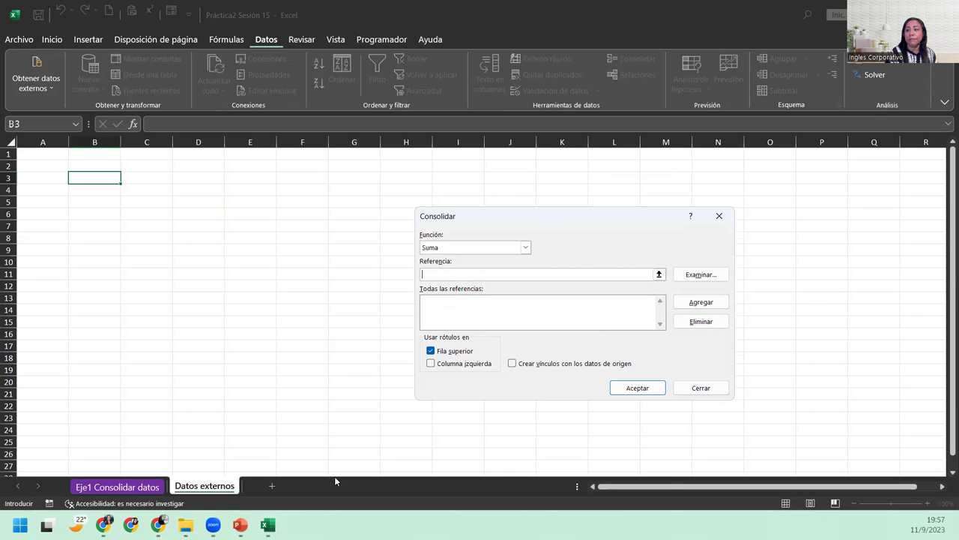
click(268, 525)
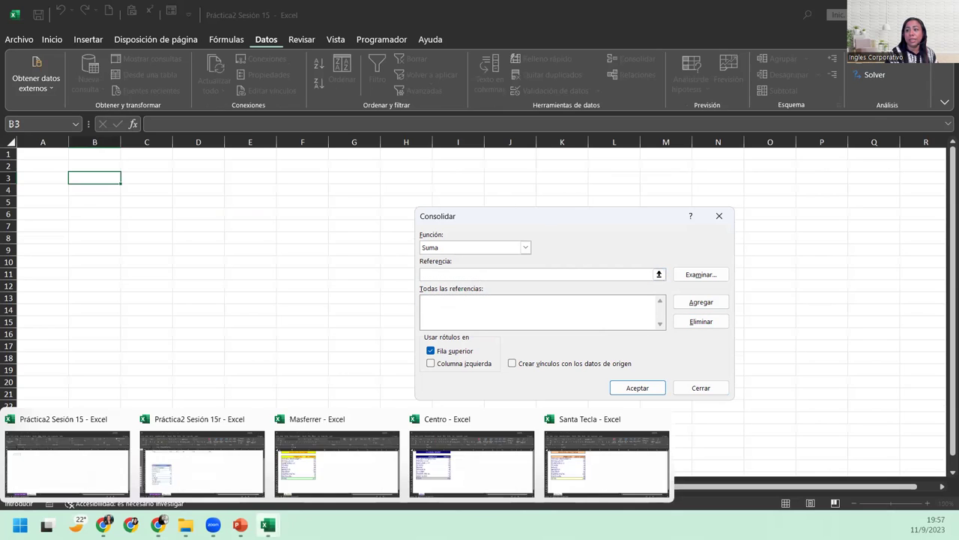
click(359, 450)
drag(146, 196, 244, 339)
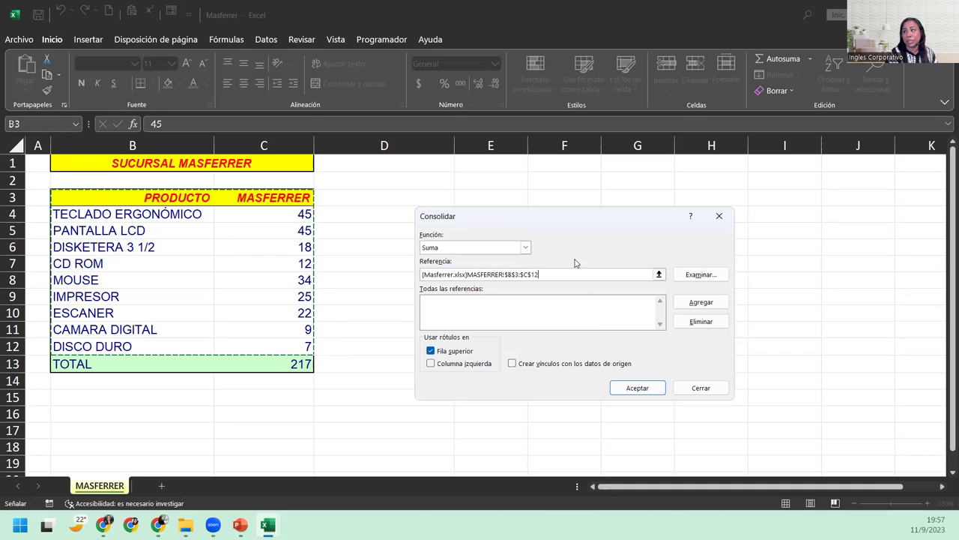
click(677, 303)
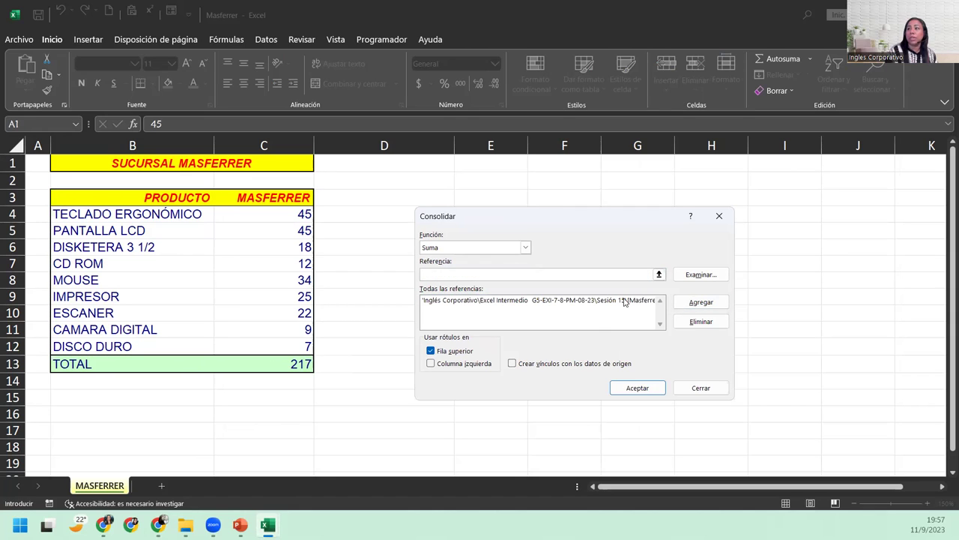
mouse_move(268, 524)
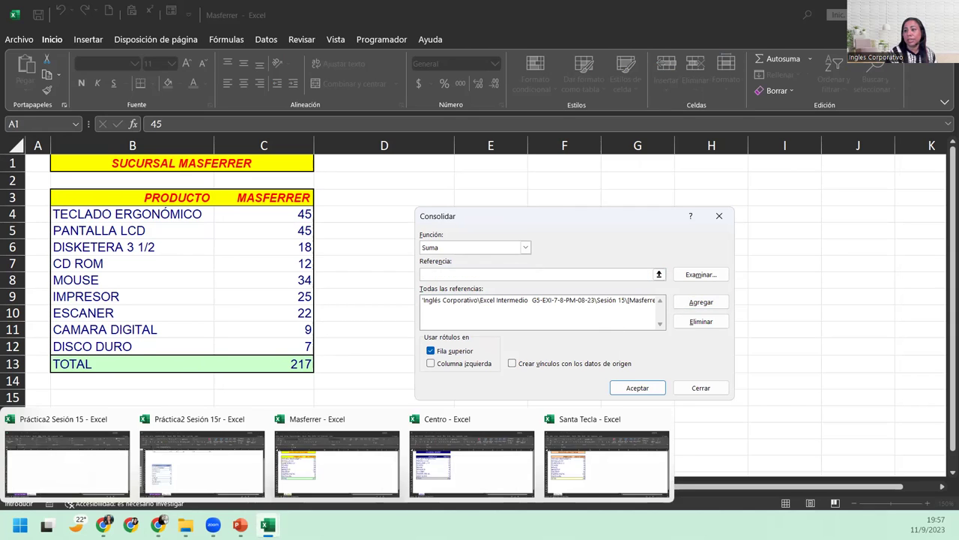
Step: Add CENTRO!$B$3:$C$12 as the second reference and clear the Referencia box
click(472, 459)
drag(173, 202, 248, 344)
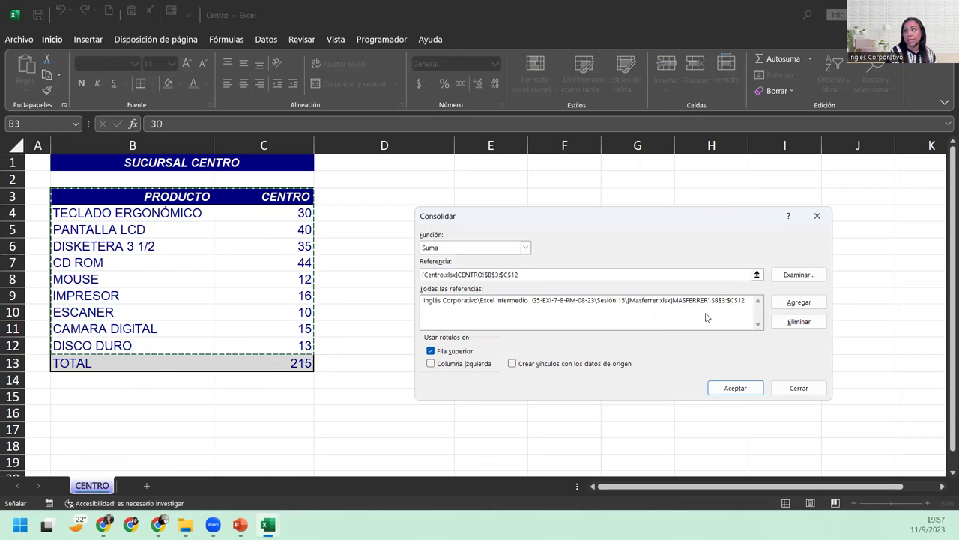
click(785, 302)
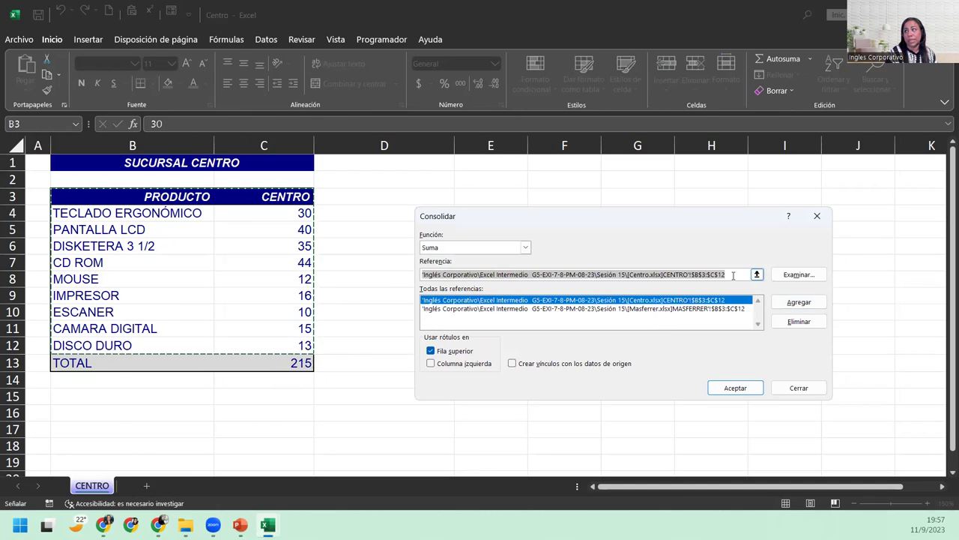
key(Delete)
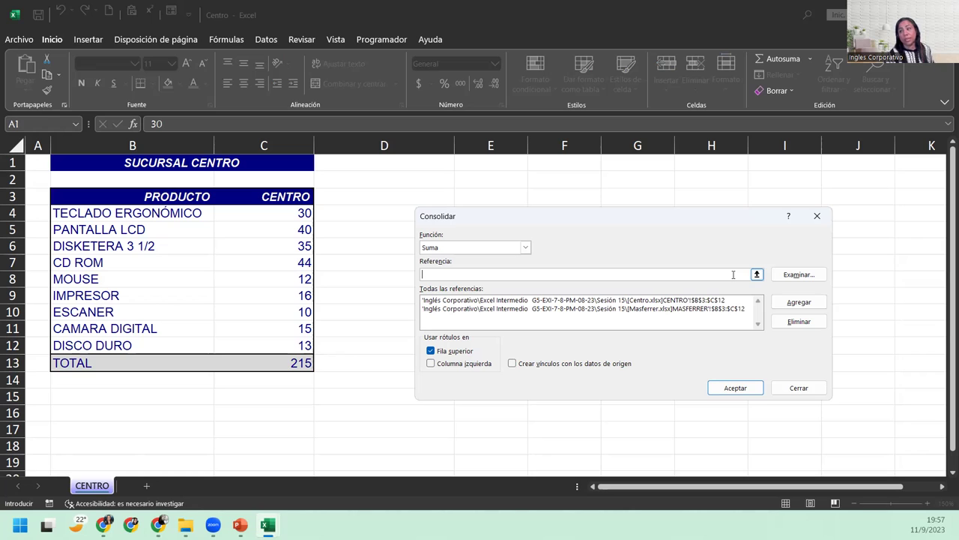
mouse_move(267, 524)
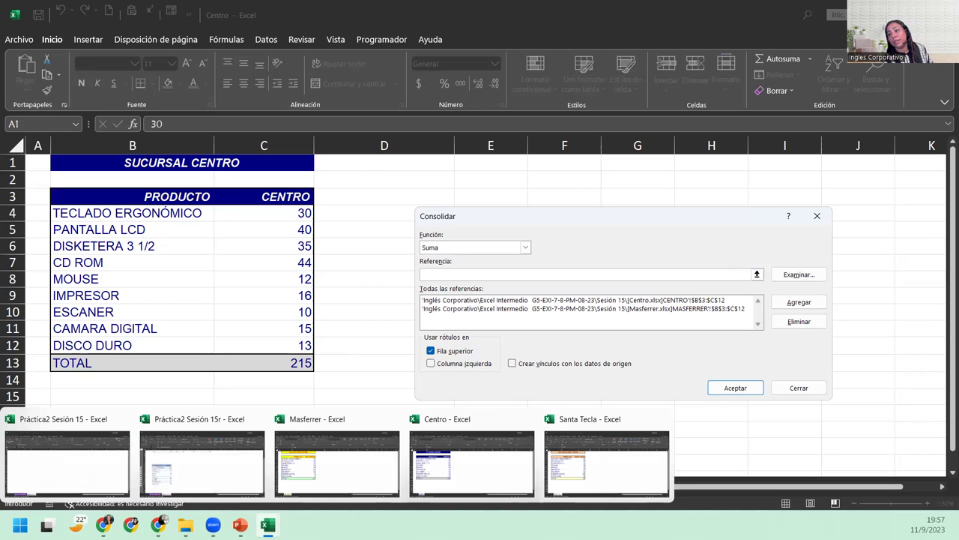
Step: Add SANTA TECLA!$B$3:$C$12 as the third reference and enable Columna izquierda labels
click(605, 454)
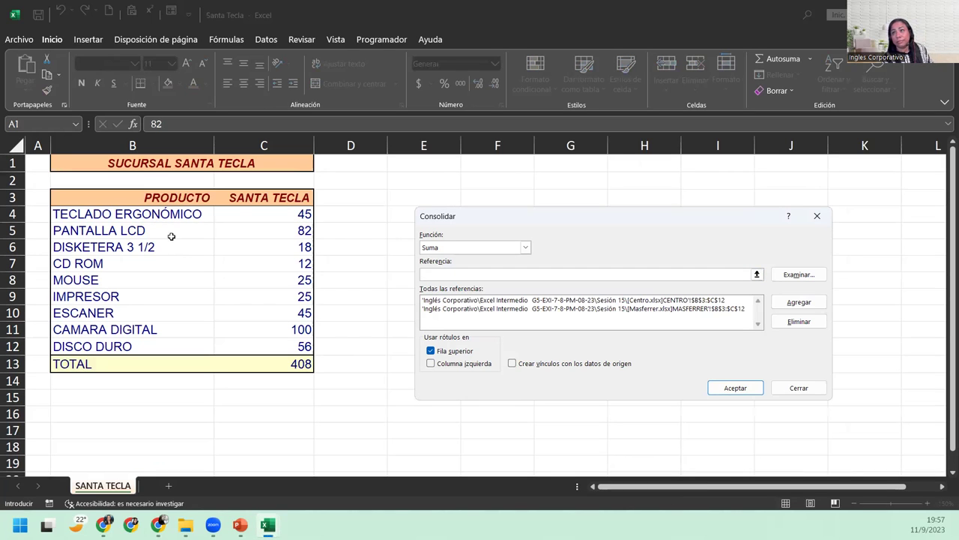
mouse_move(162, 200)
mouse_down()
mouse_move(251, 231)
mouse_move(289, 341)
mouse_up()
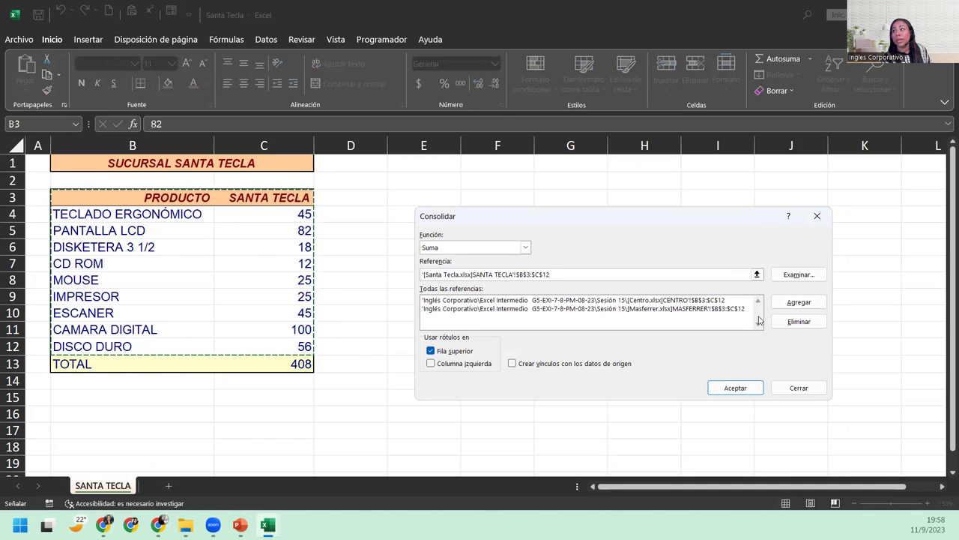
click(799, 303)
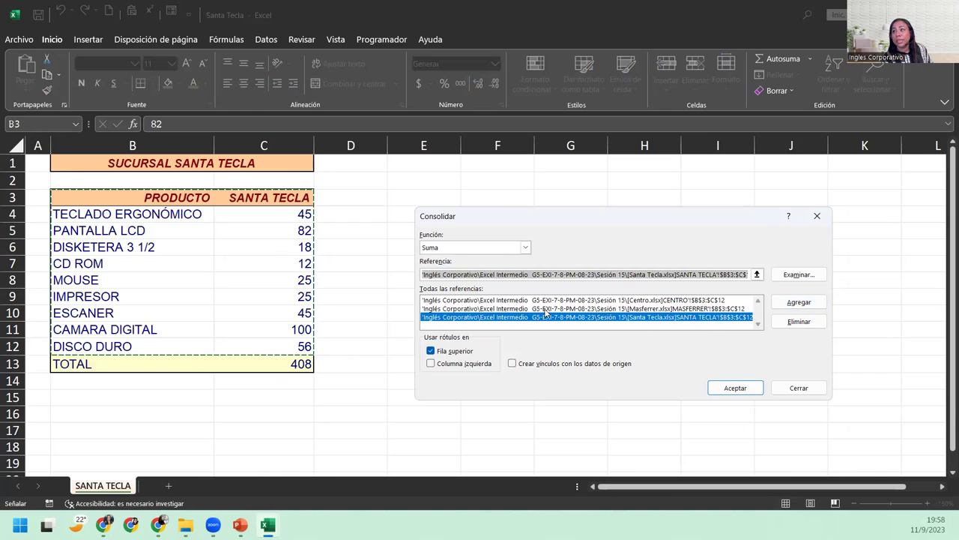
click(431, 363)
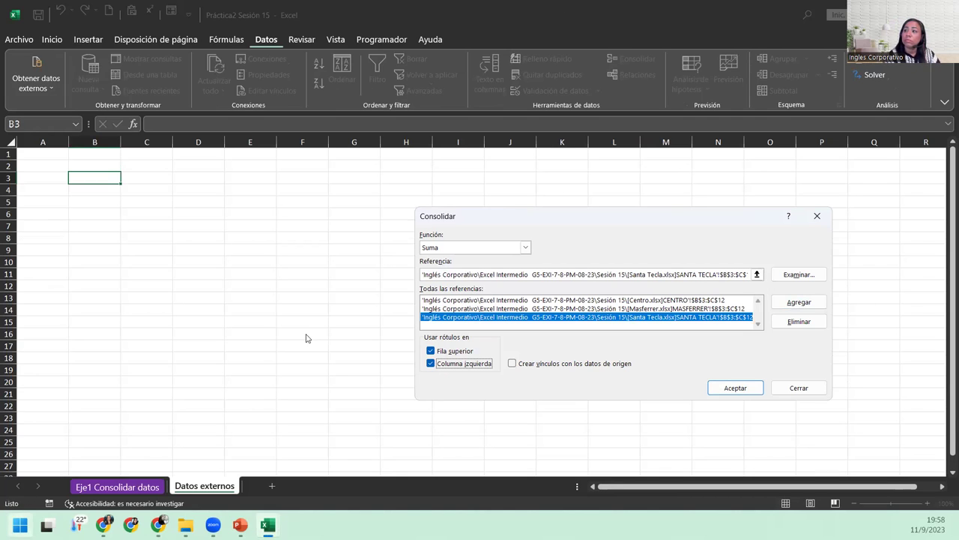
Step: Run the consolidation into Datos externos and autofit column B to the product names
click(735, 387)
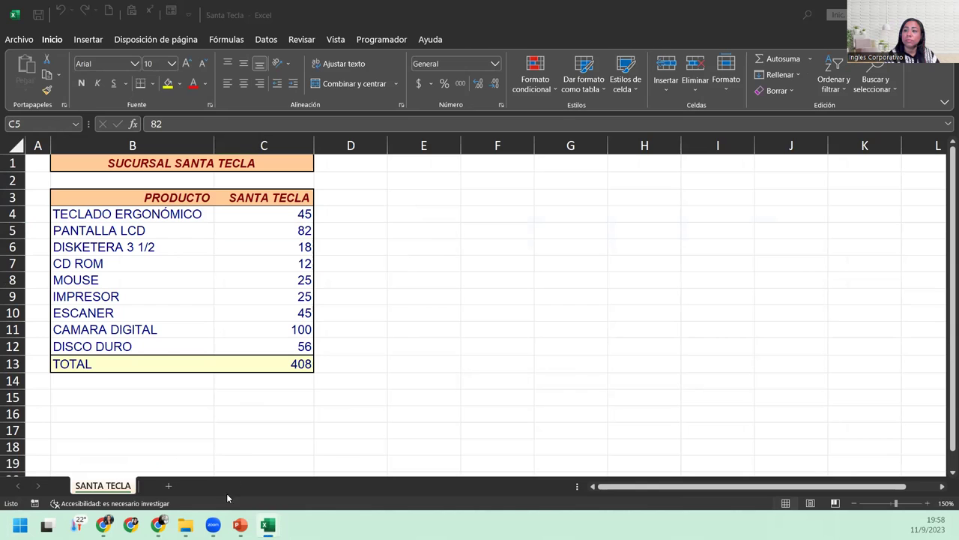
mouse_move(268, 526)
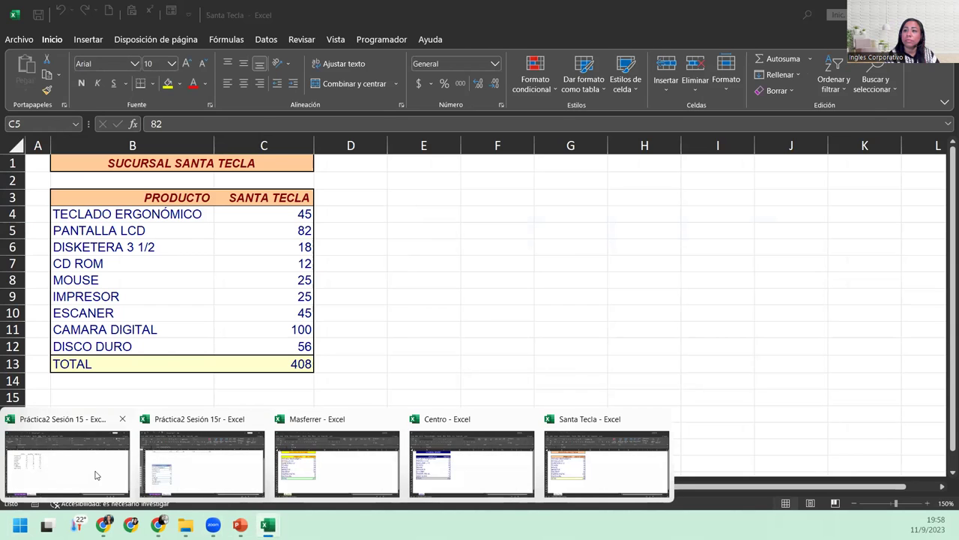
click(94, 475)
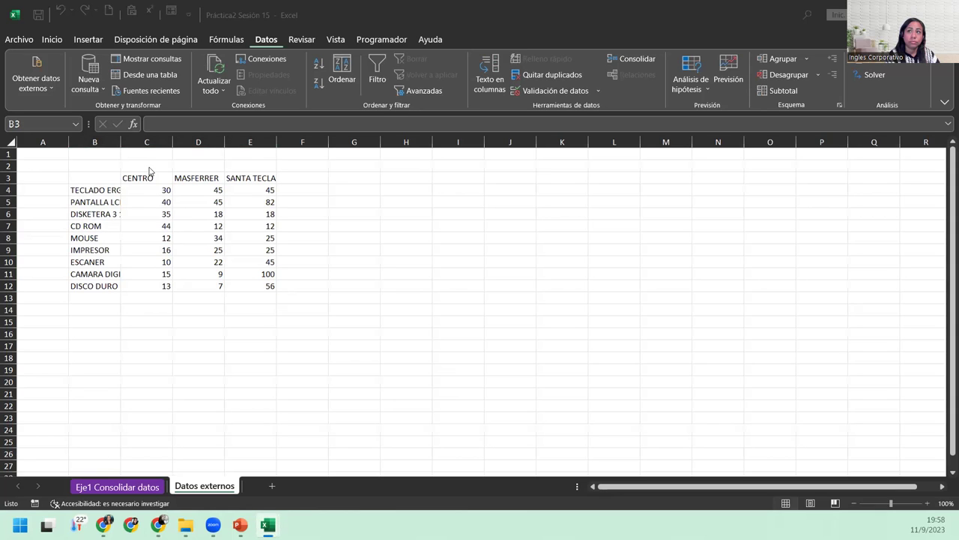
double_click(121, 141)
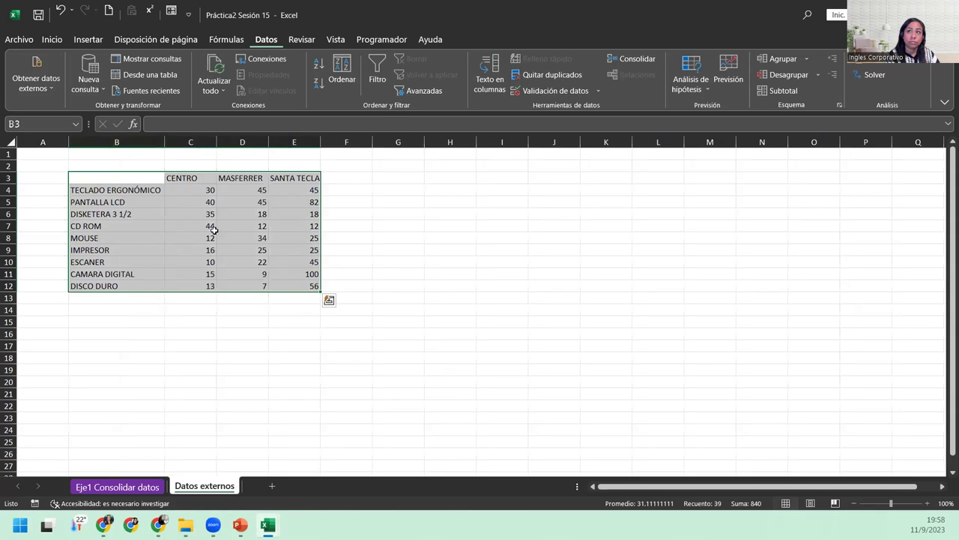
click(212, 228)
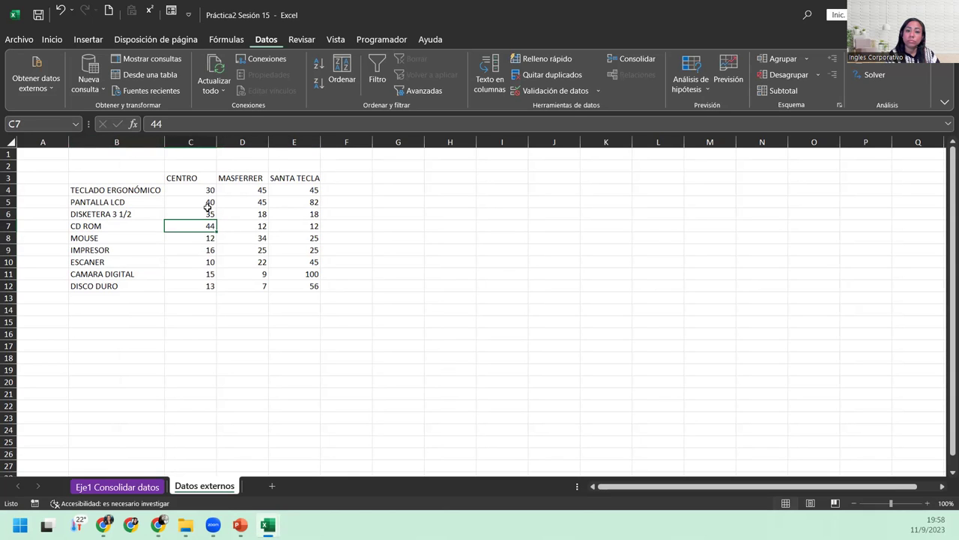
click(186, 178)
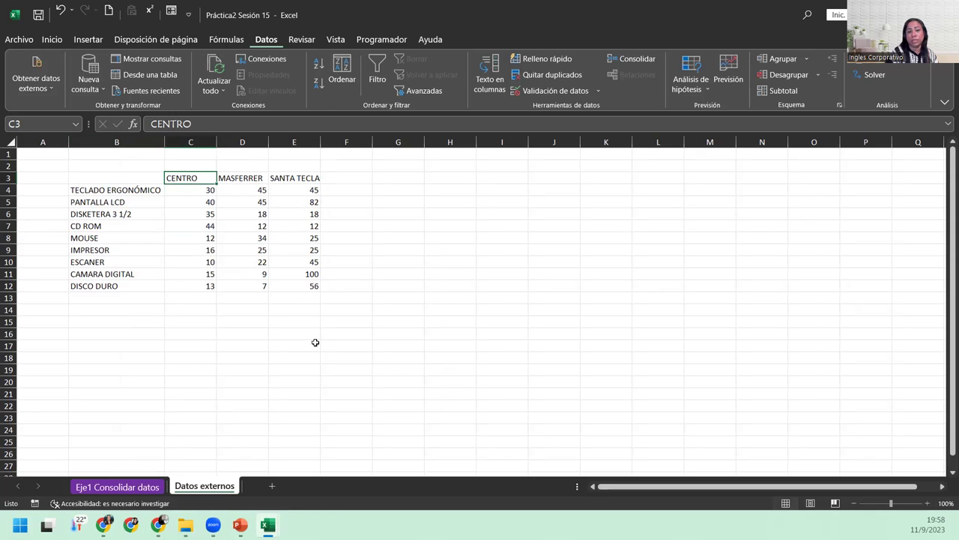
Step: Compare the CENTRO, MASFERRER and SANTA TECLA columns against the source workbooks, then select B3:E12
click(329, 464)
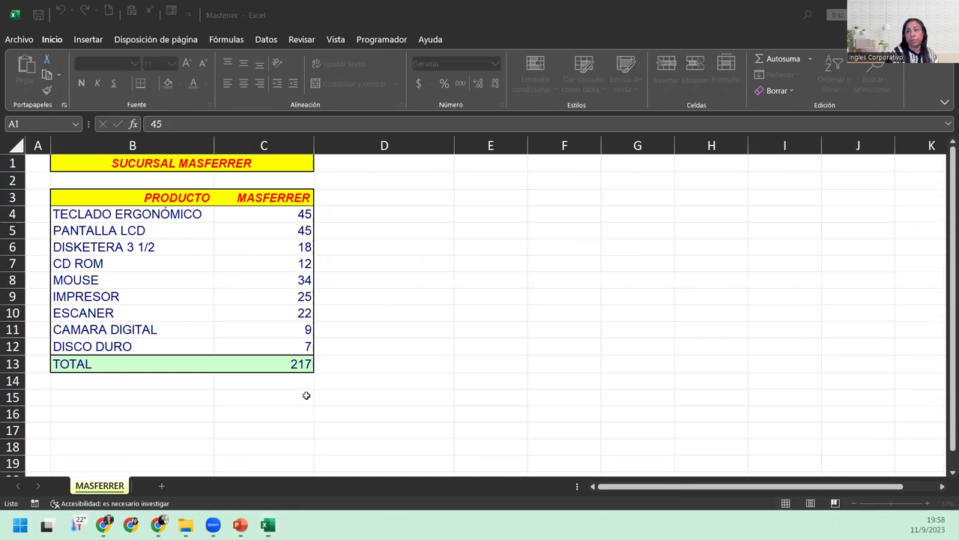
click(254, 196)
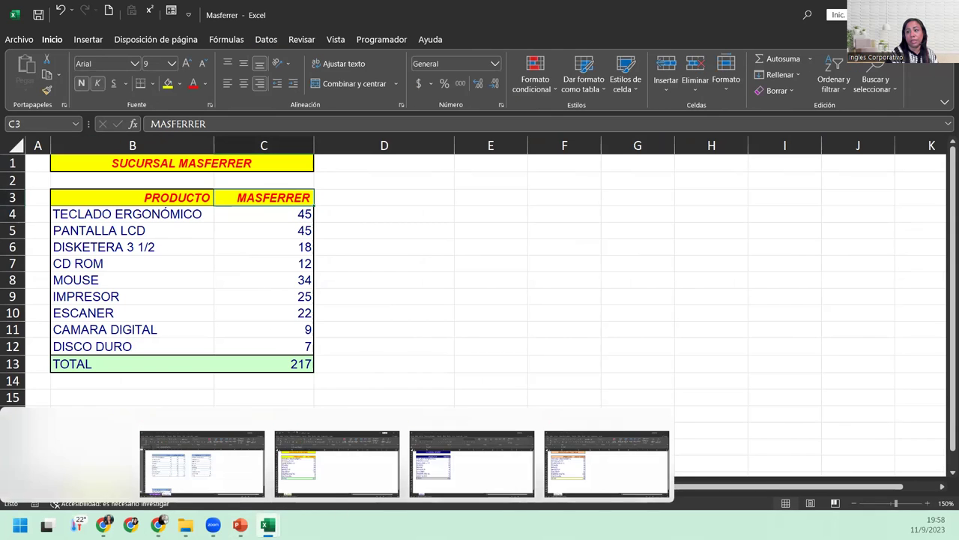
mouse_move(268, 524)
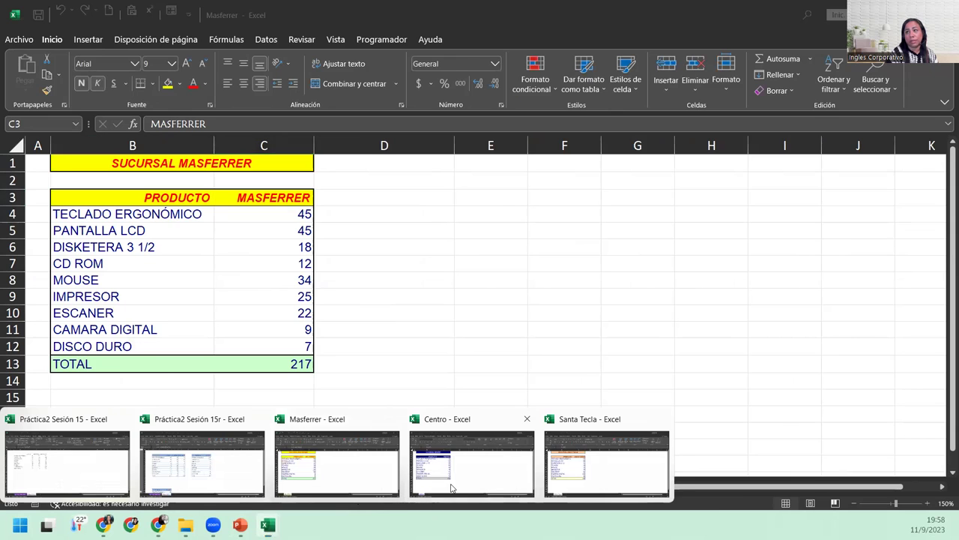
click(446, 491)
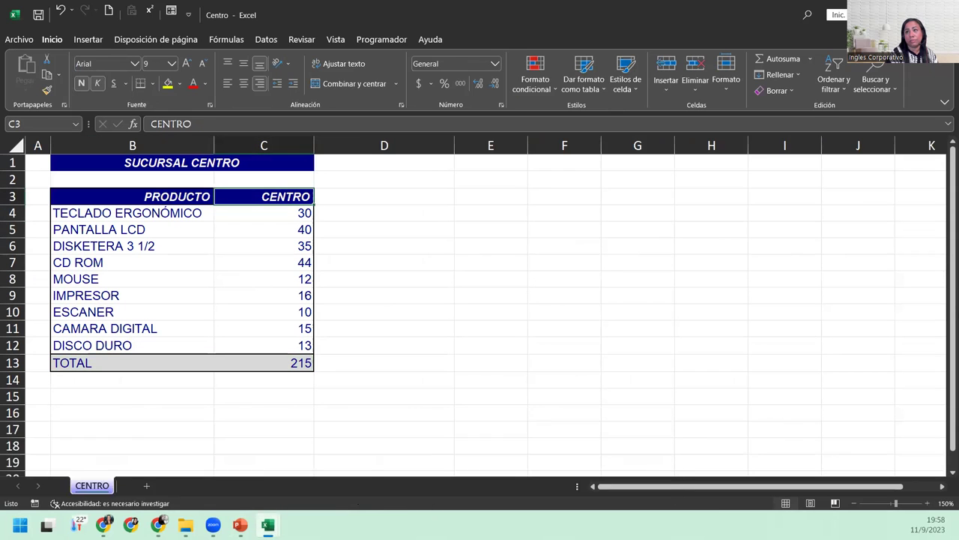
mouse_move(267, 525)
click(615, 457)
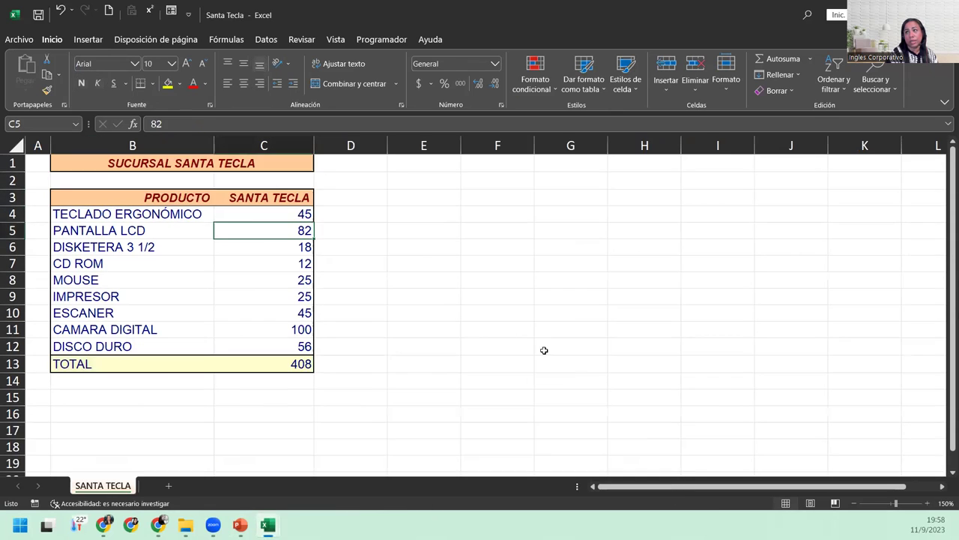
click(263, 192)
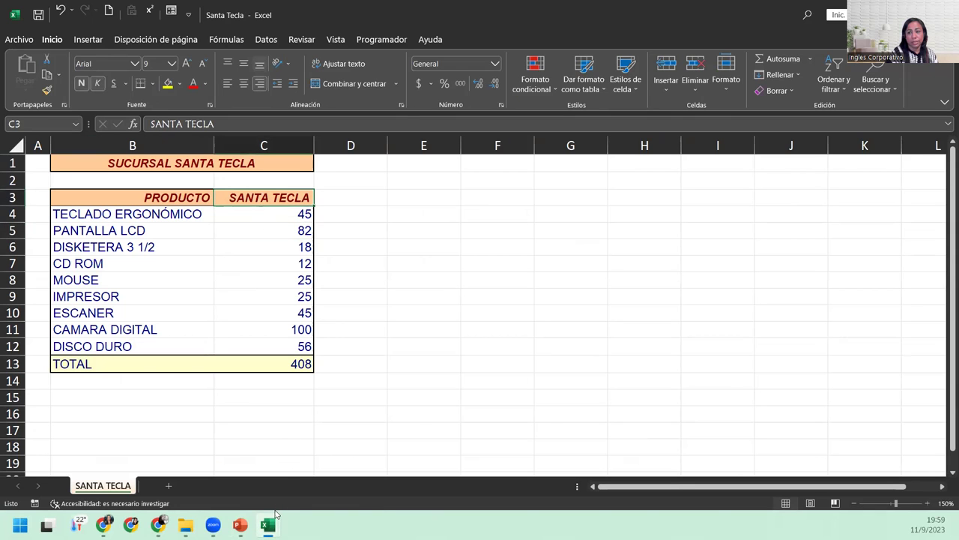
mouse_move(268, 525)
click(98, 464)
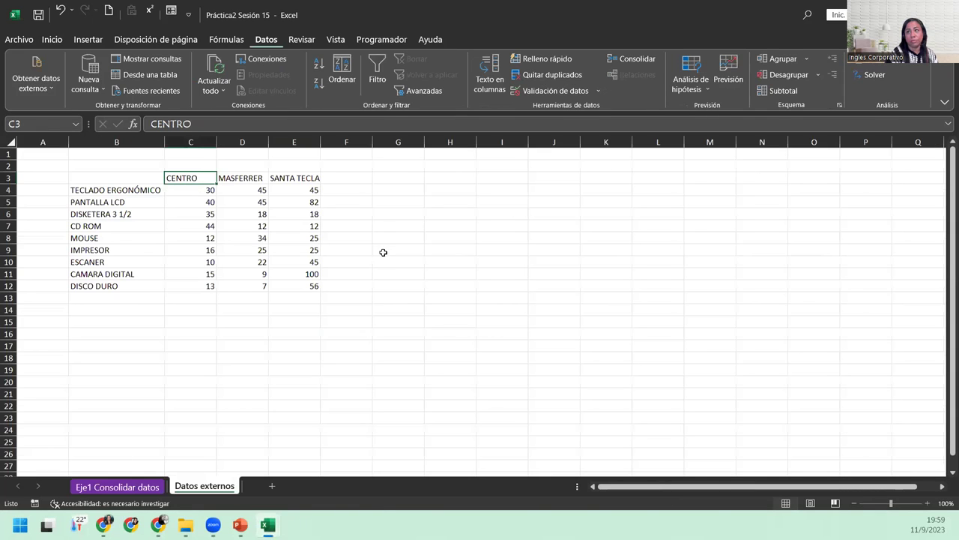
click(242, 178)
click(272, 177)
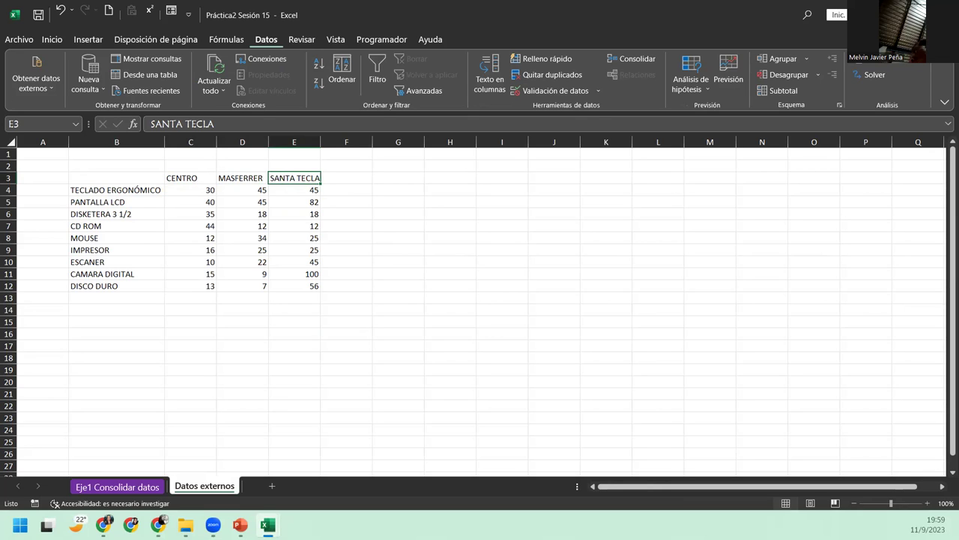
drag(96, 180, 307, 287)
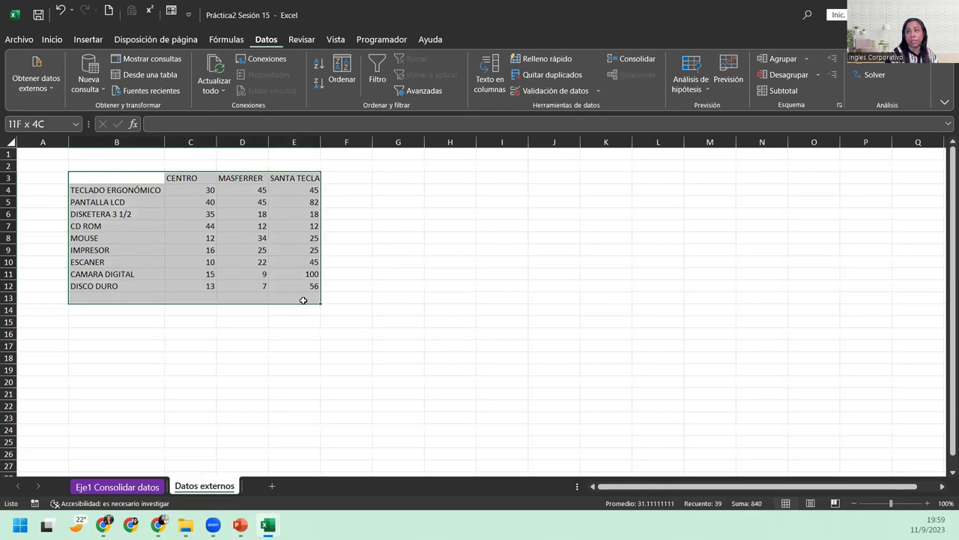
Step: Format B3:E12 as a blue-styled table with the filter buttons turned off
click(51, 39)
click(583, 84)
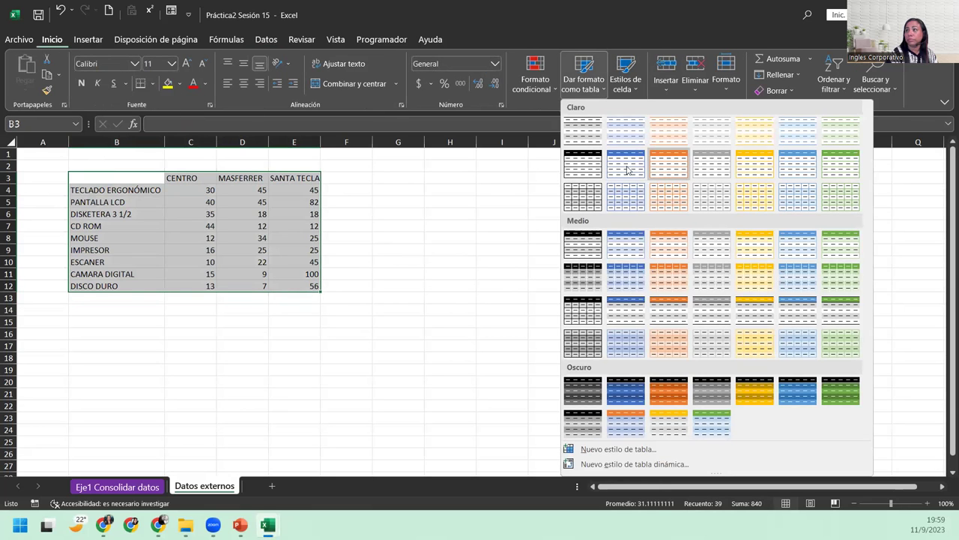
click(629, 165)
click(613, 336)
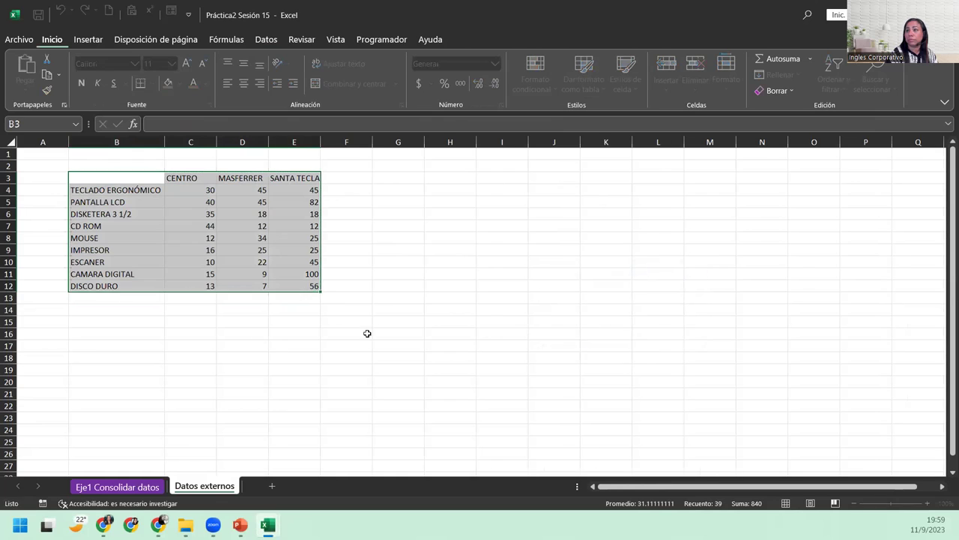
click(686, 60)
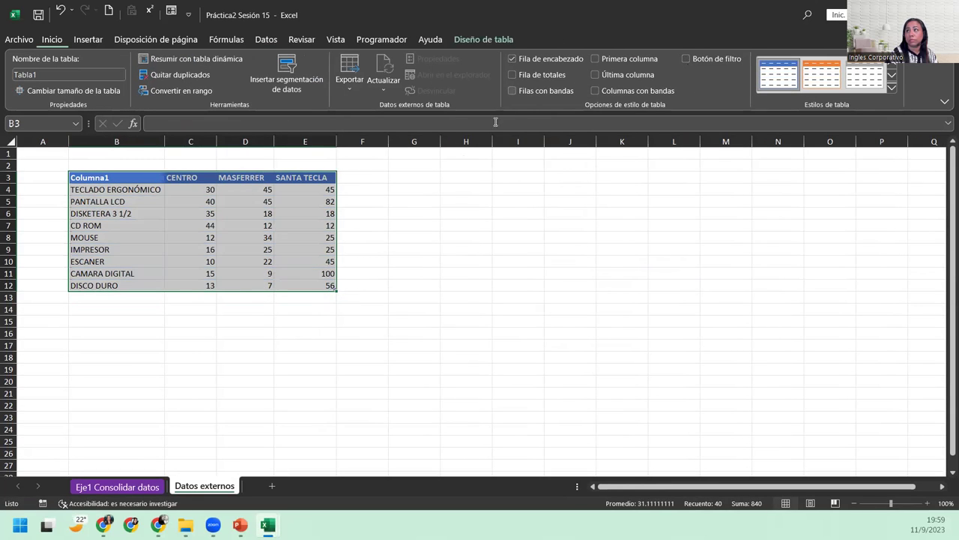
click(367, 275)
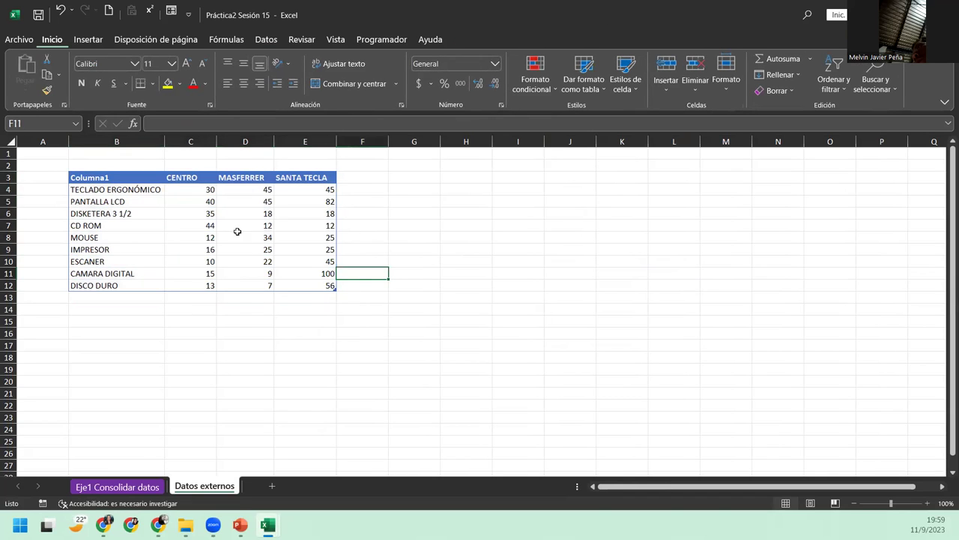
Step: Rename the B3 header from Columna1 to Producto and advance to the CIERRE Y CONCLUSIONES slide
click(135, 172)
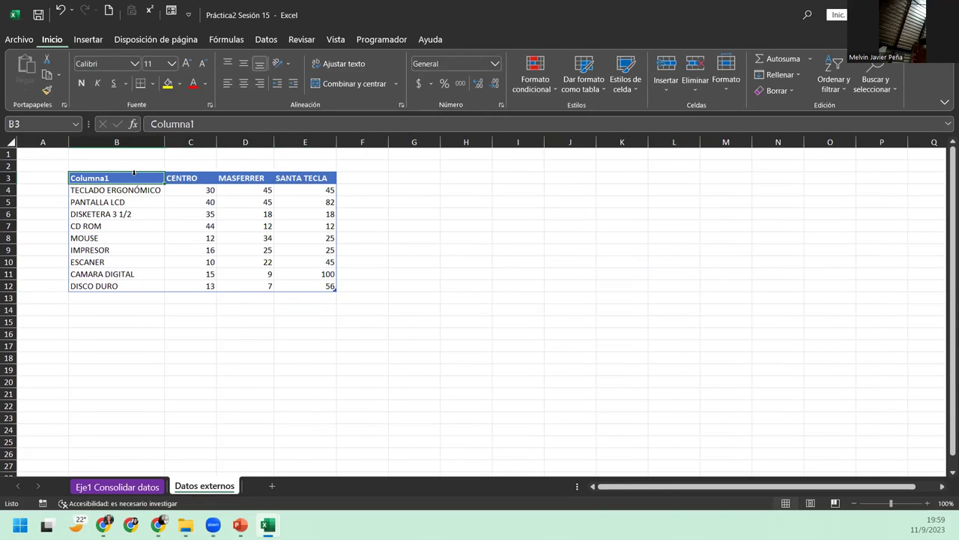
key(Down)
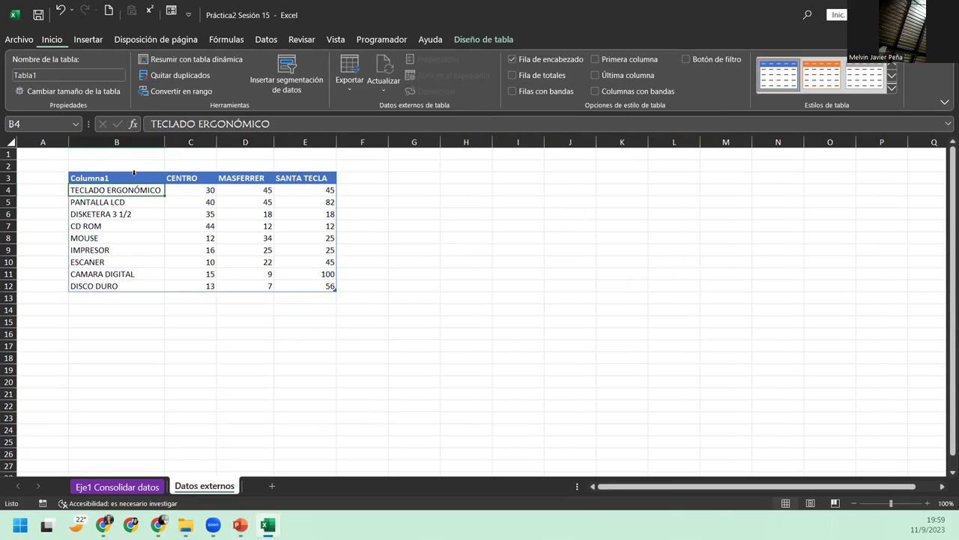
click(134, 172)
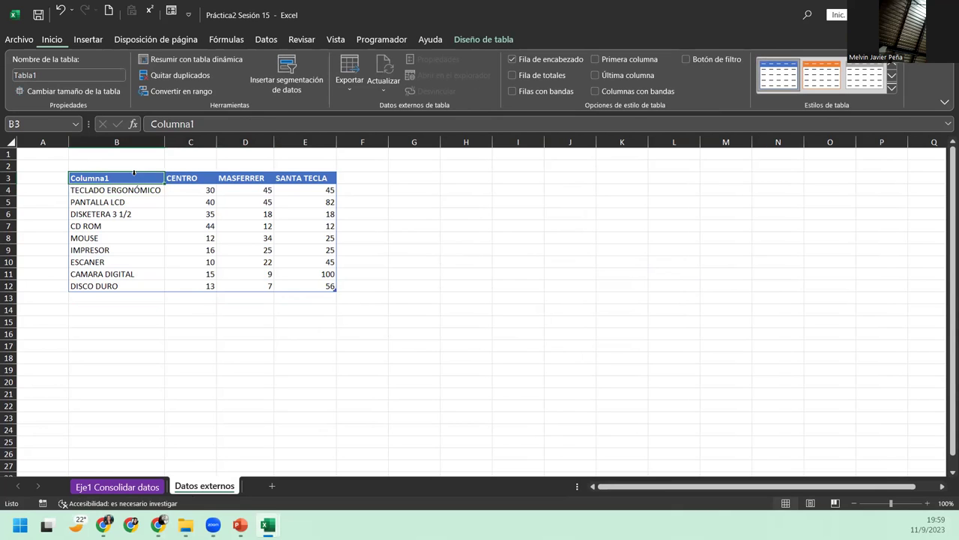
text(Producto)
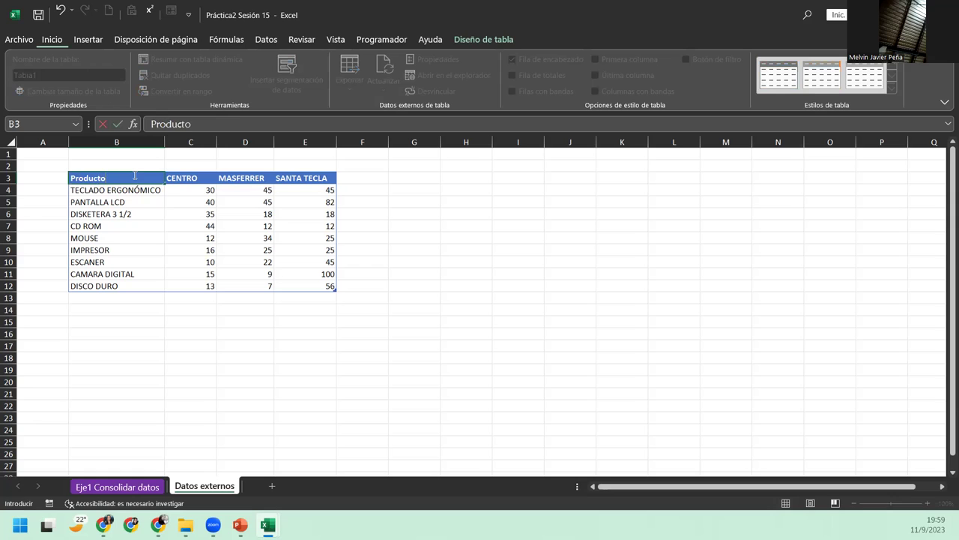
key(Return)
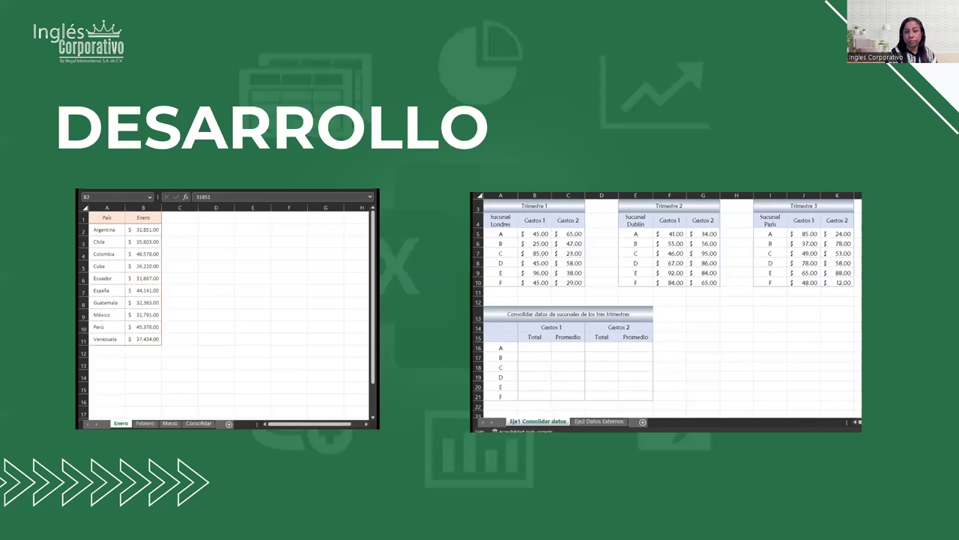
key(Right)
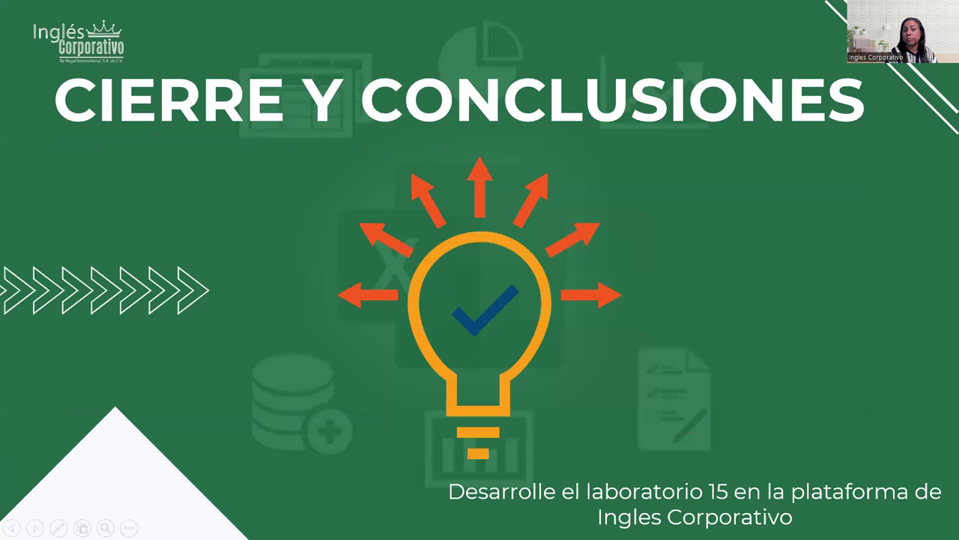